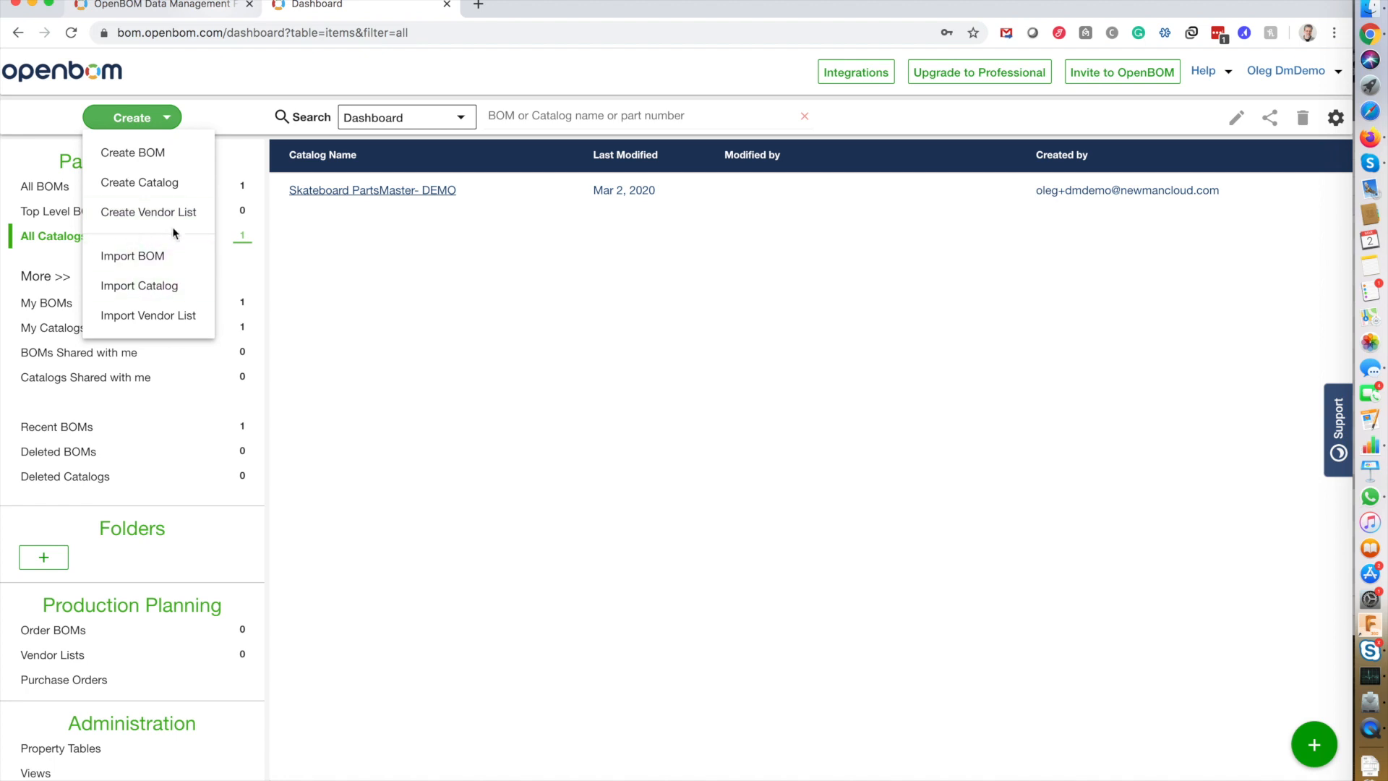
# Create a new catalog named "SK company items" and save it.
pyautogui.click(152, 182)
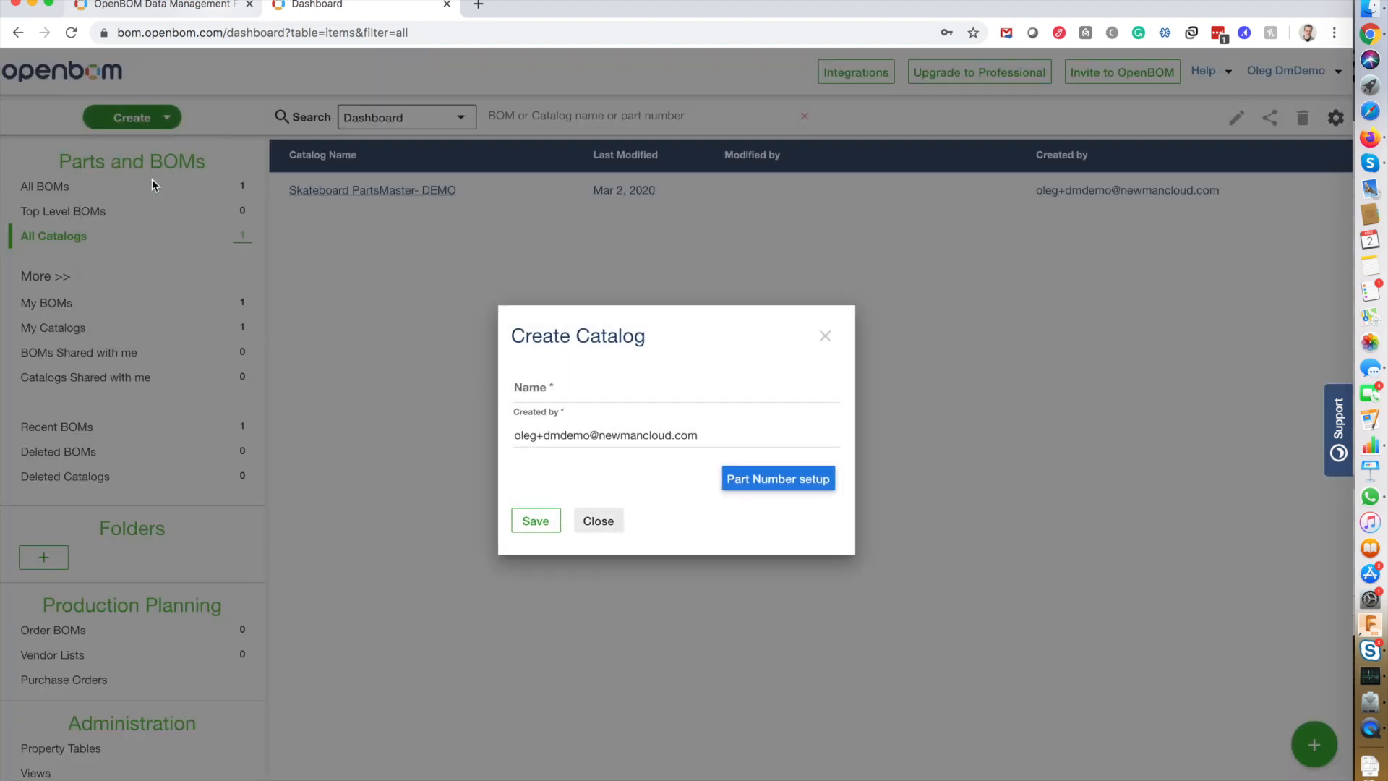
pyautogui.click(550, 397)
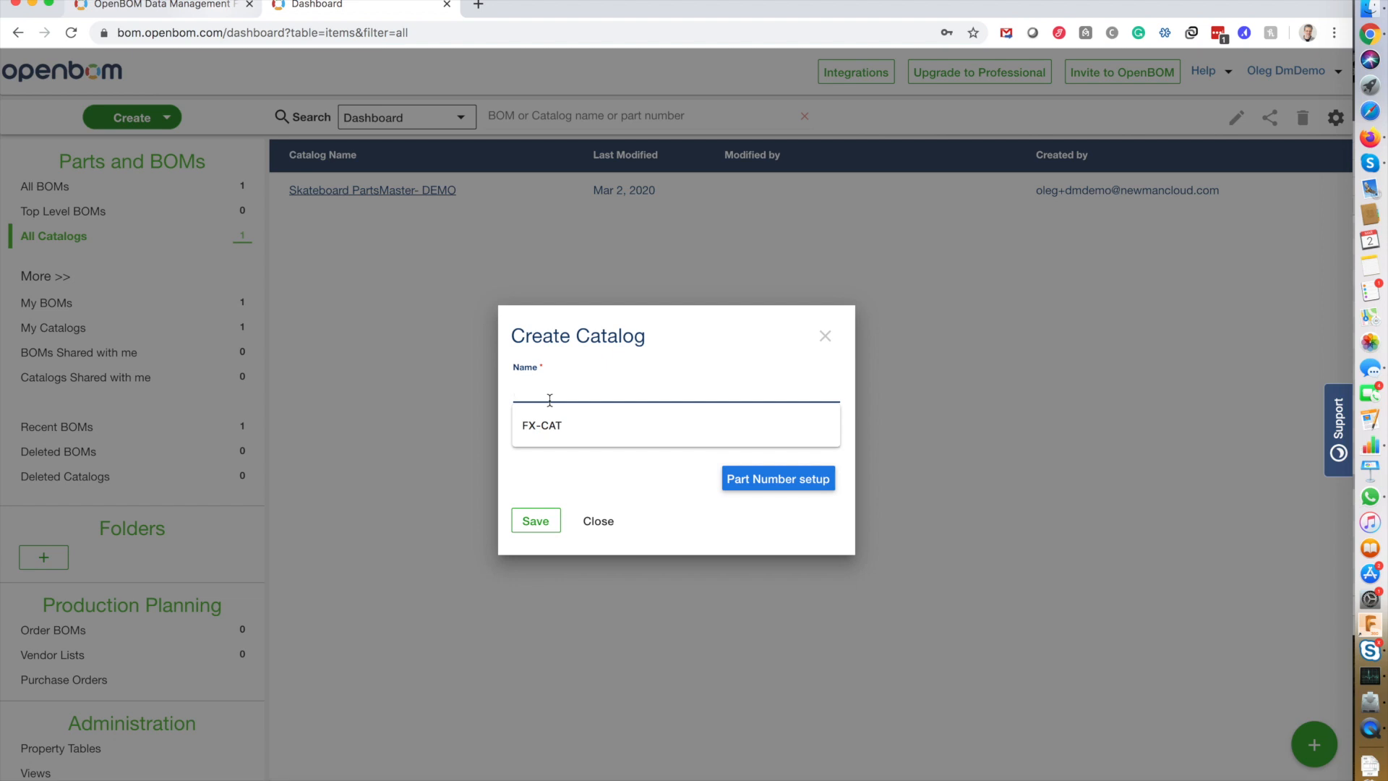
pyautogui.write('SK')
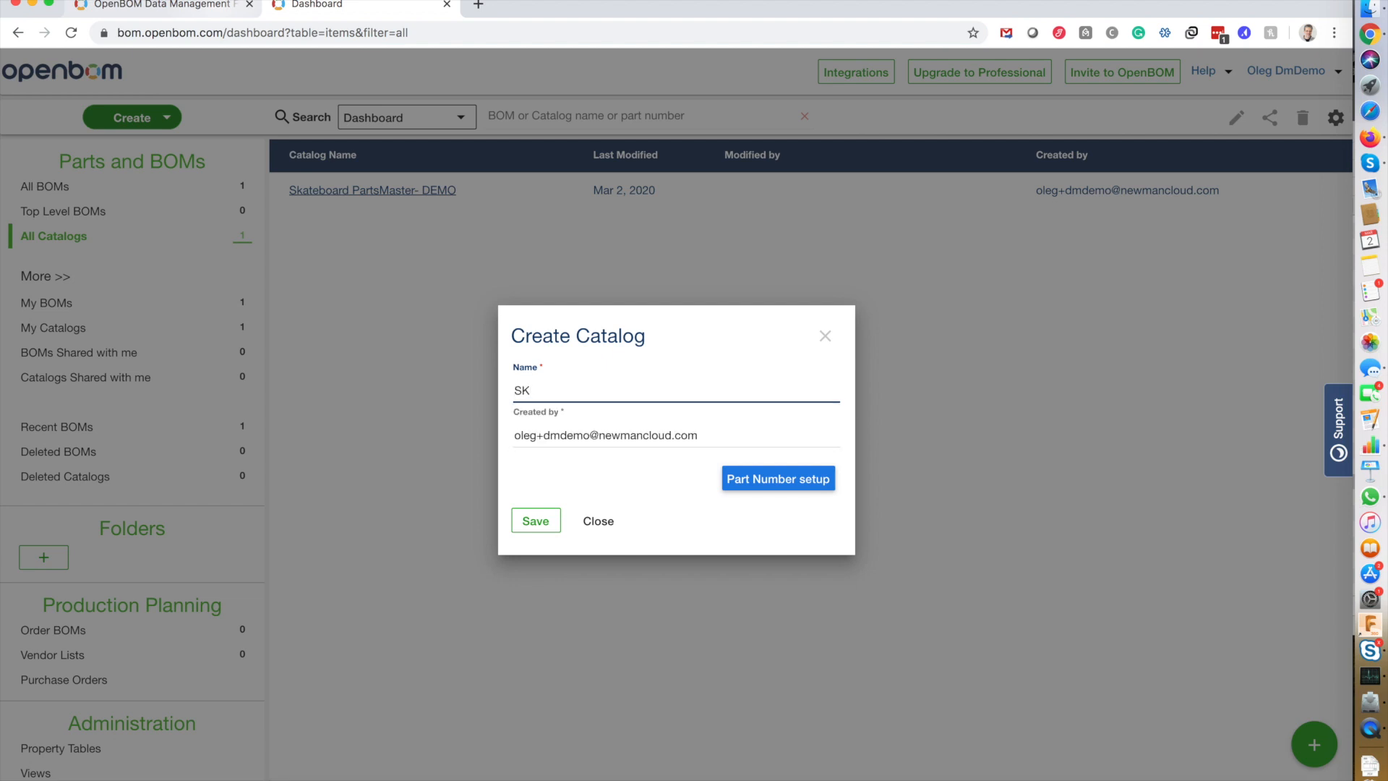
pyautogui.write(' company items')
pyautogui.click(549, 524)
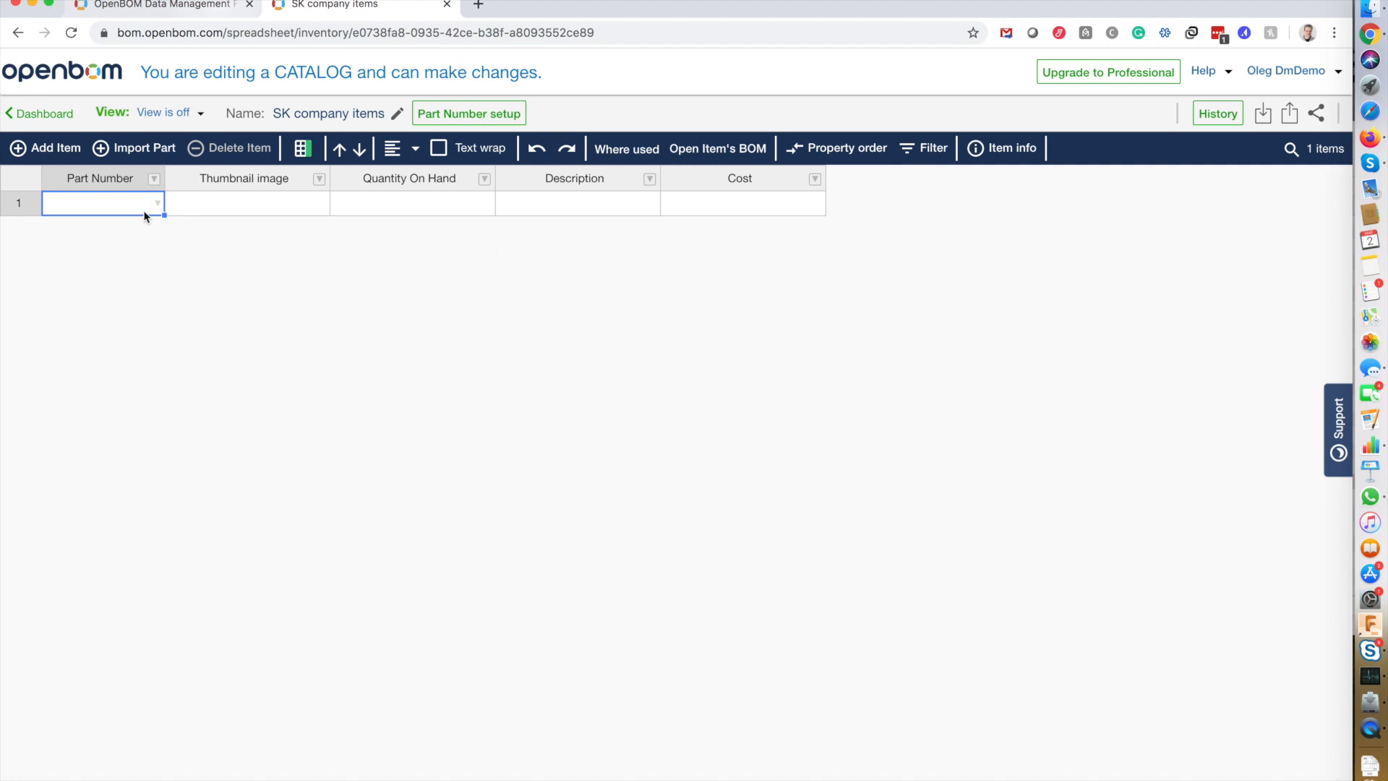
pyautogui.click(267, 206)
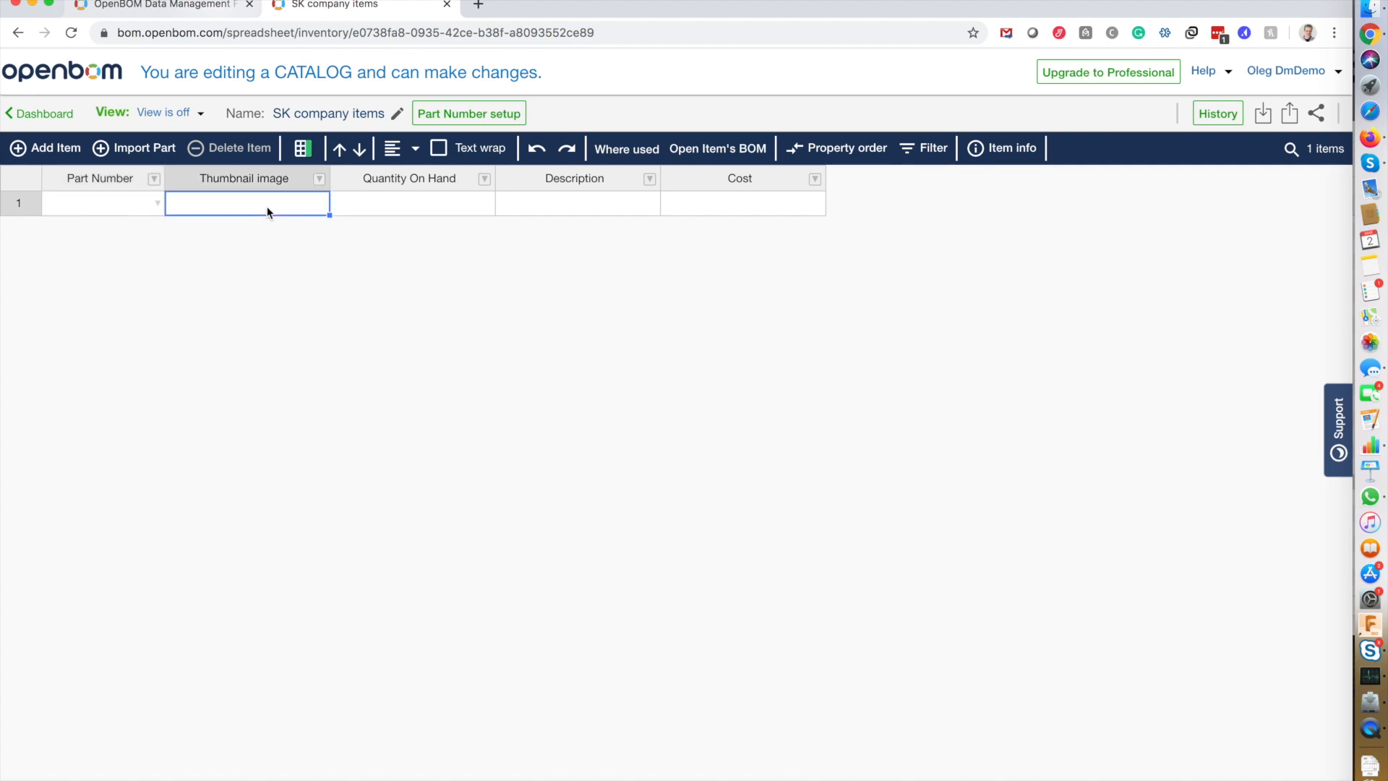
pyautogui.click(426, 205)
pyautogui.click(623, 202)
pyautogui.click(784, 204)
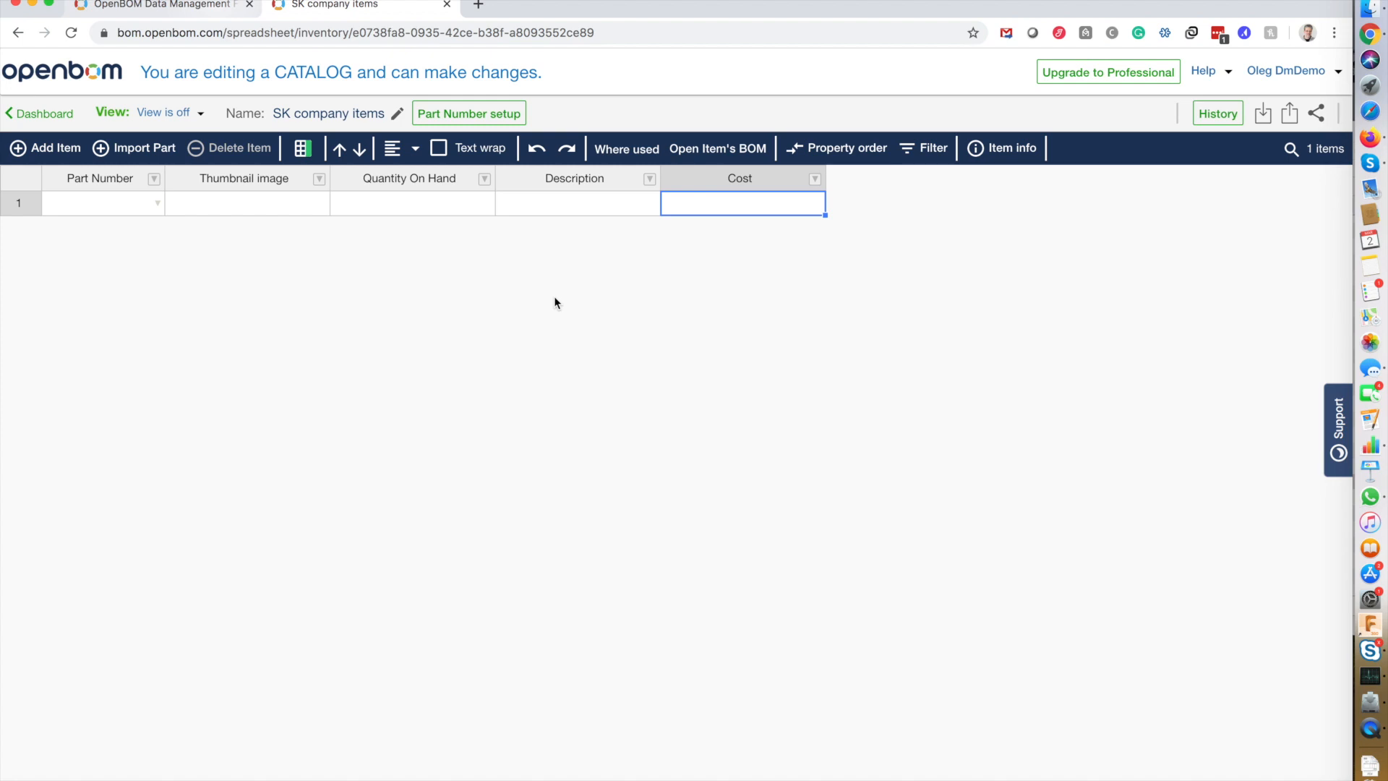
pyautogui.click(107, 201)
# Search the public properties for "Note" and add the RevisionNote text property to the catalog.
pyautogui.click(796, 202)
pyautogui.click(304, 153)
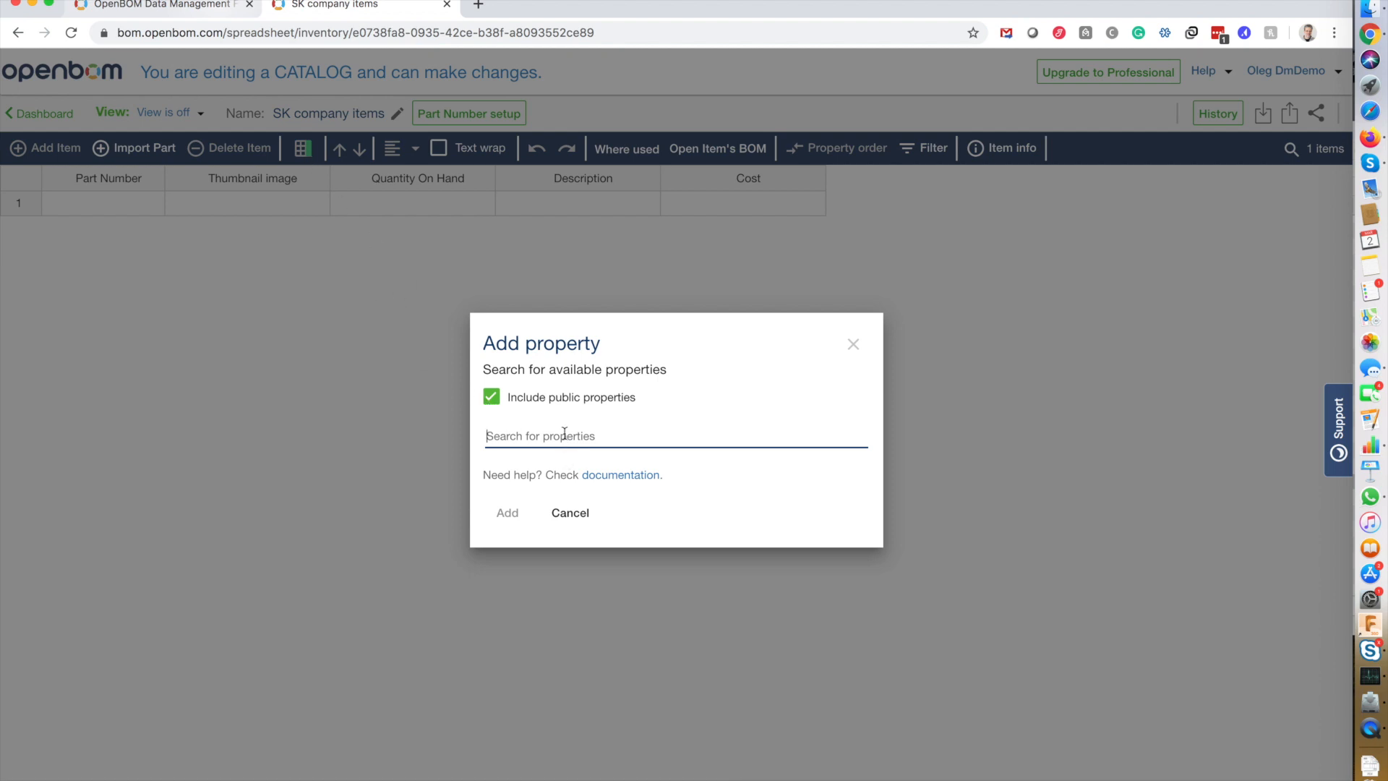
pyautogui.write('Note')
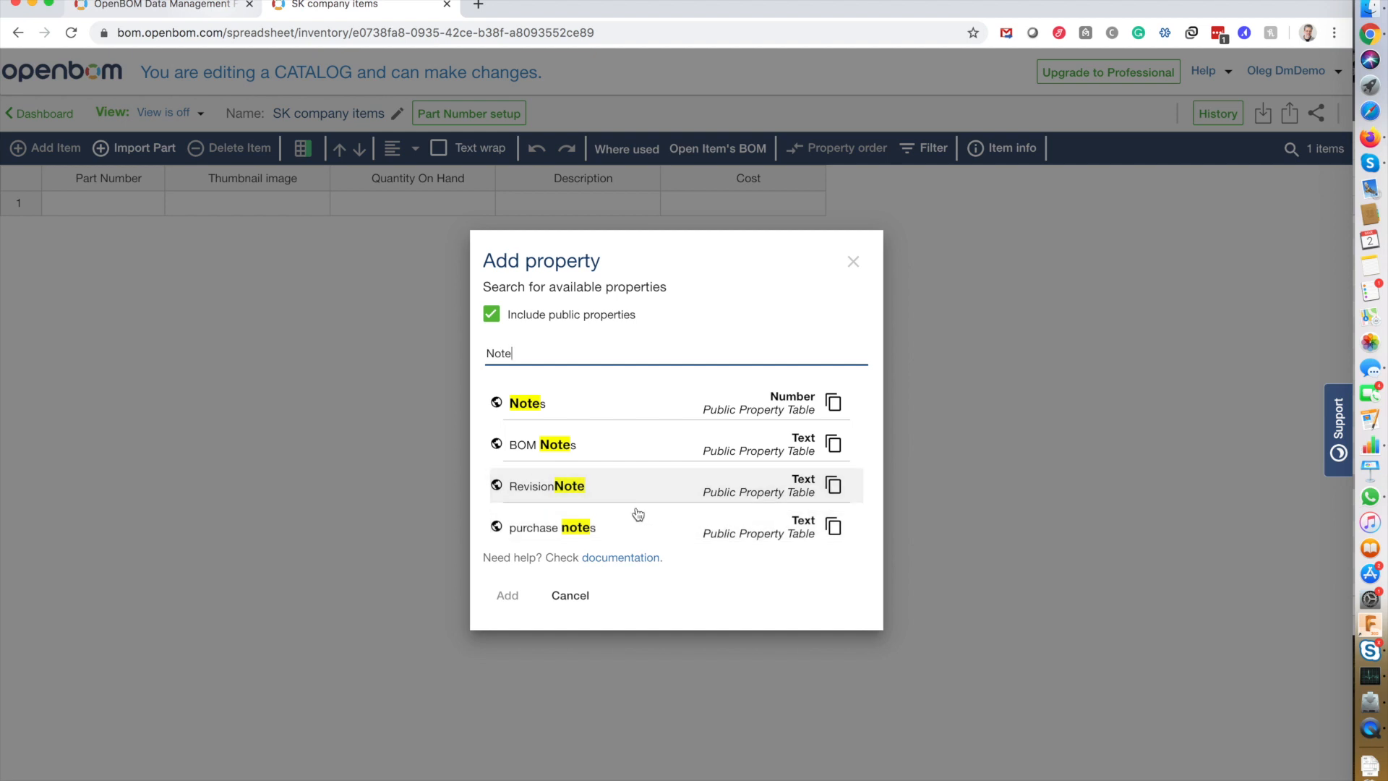
pyautogui.scroll(-1, 644, 488)
pyautogui.click(634, 445)
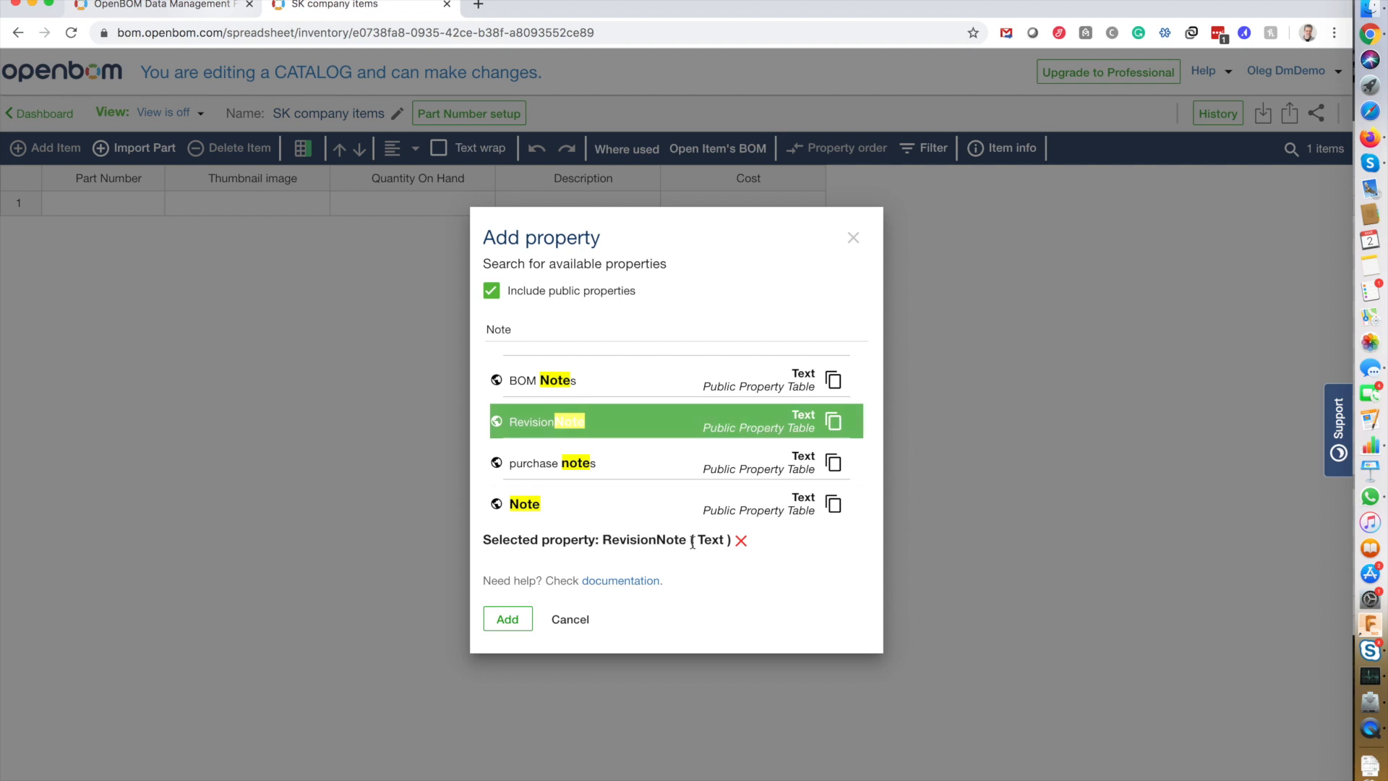
pyautogui.click(513, 621)
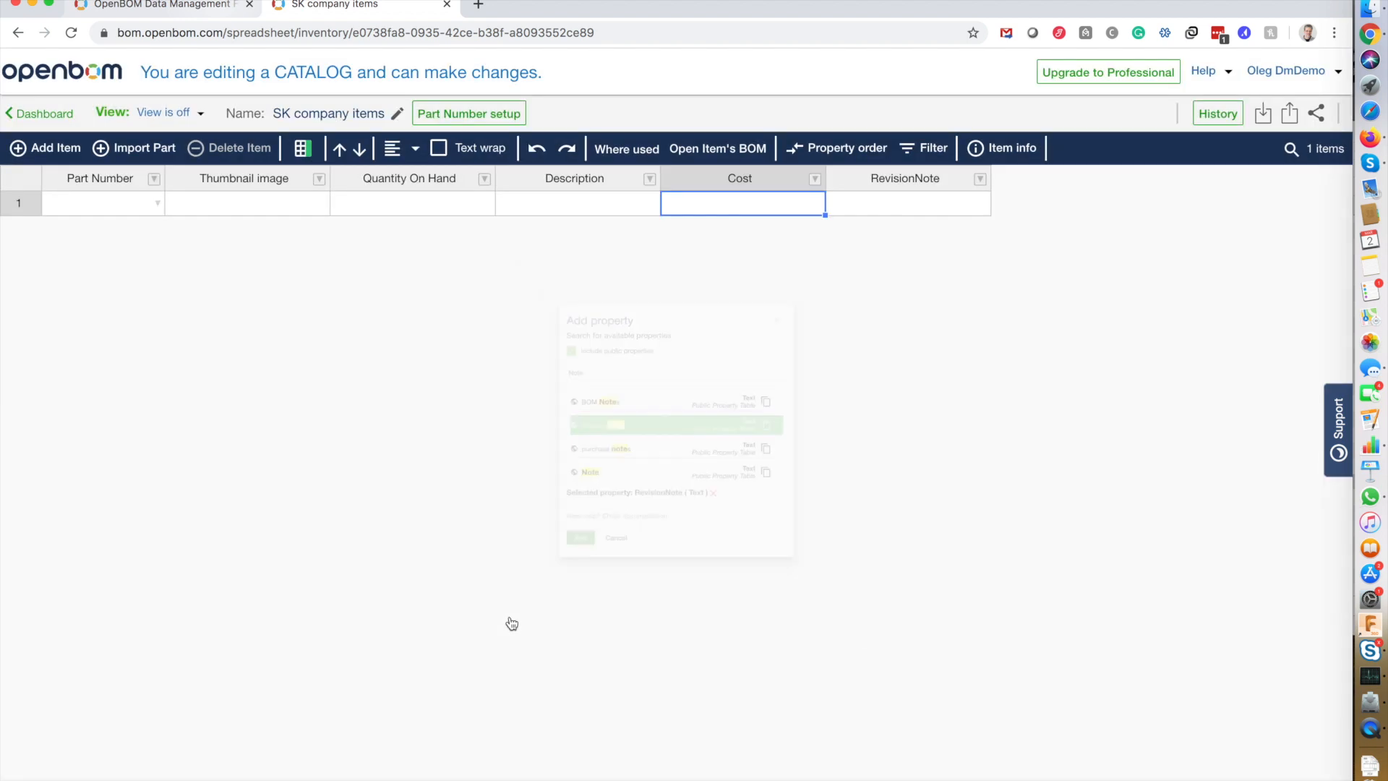
pyautogui.click(934, 212)
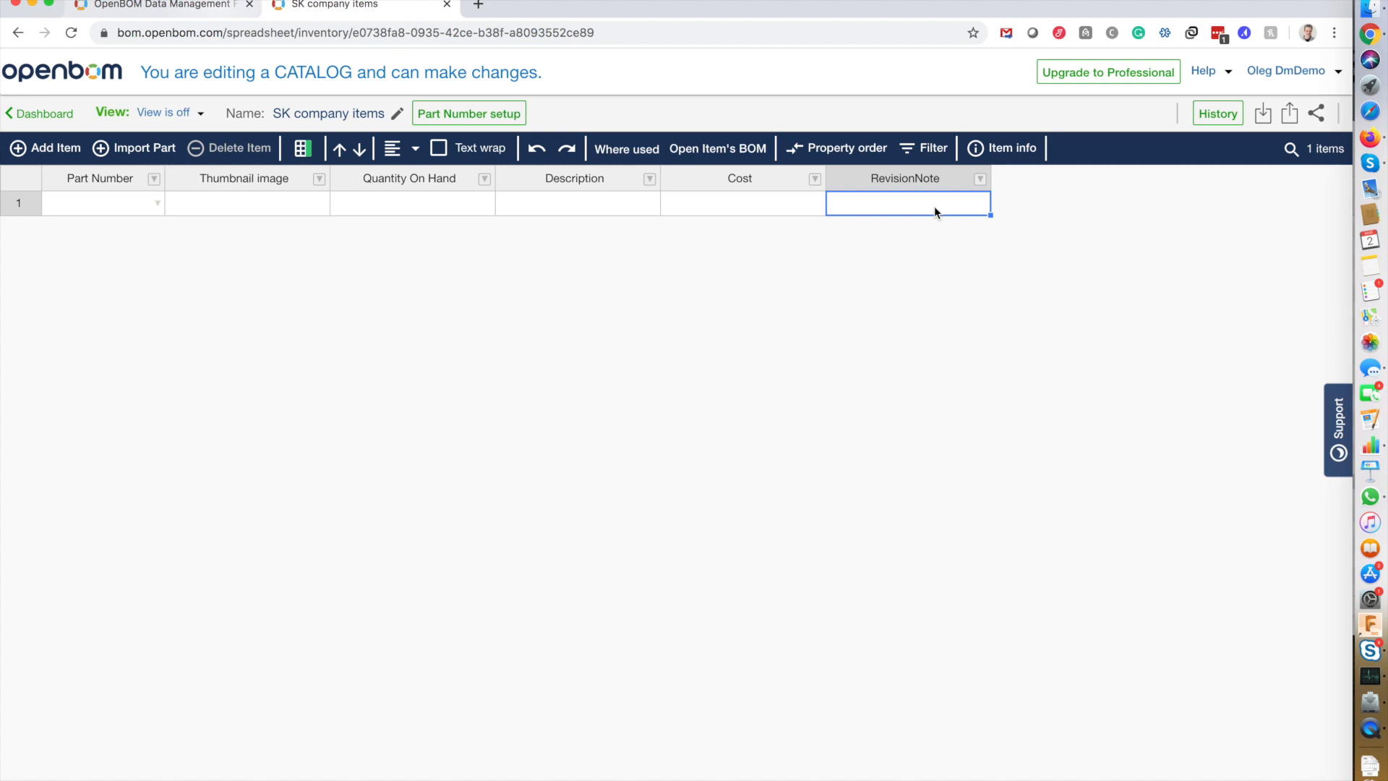
pyautogui.click(815, 179)
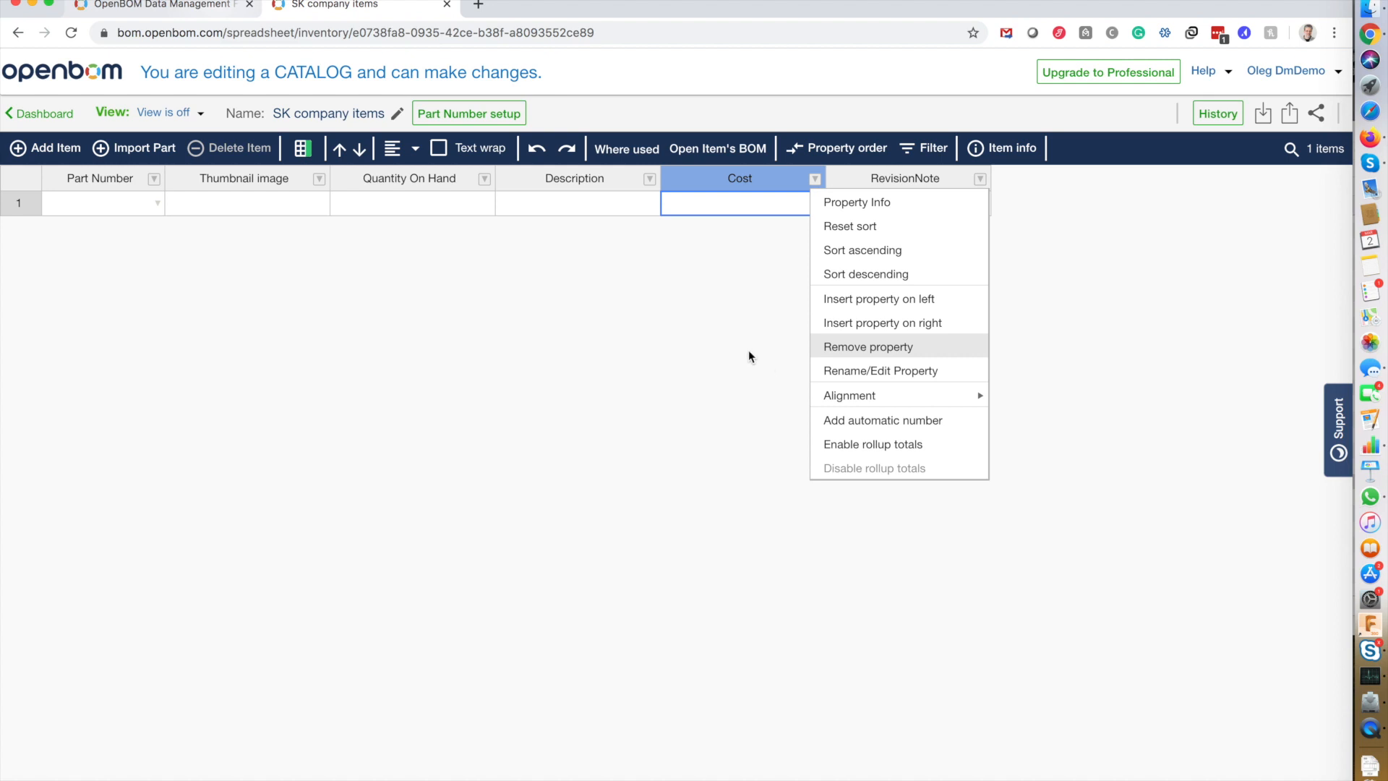
pyautogui.click(617, 331)
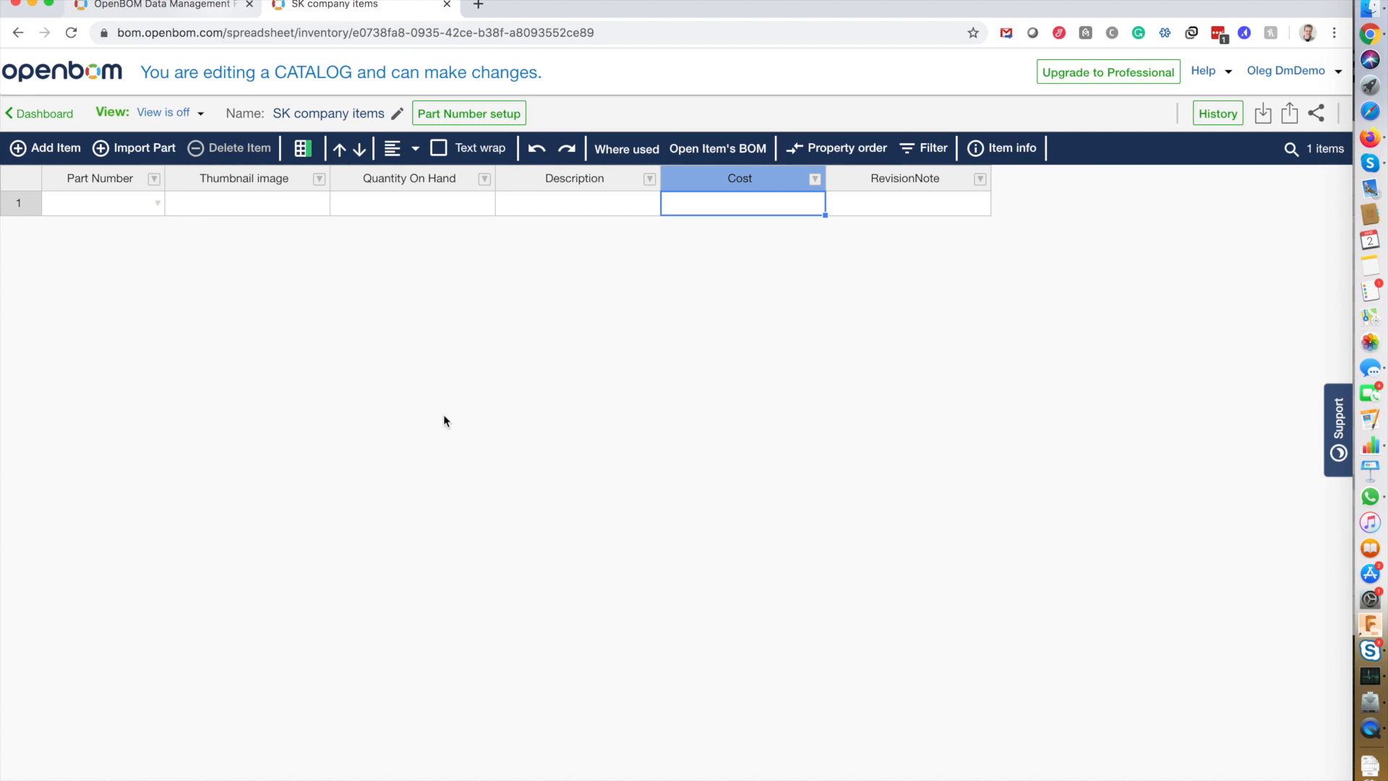
# Enter SK-000 as the part number of the first catalog item.
pyautogui.click(100, 203)
pyautogui.write('SK')
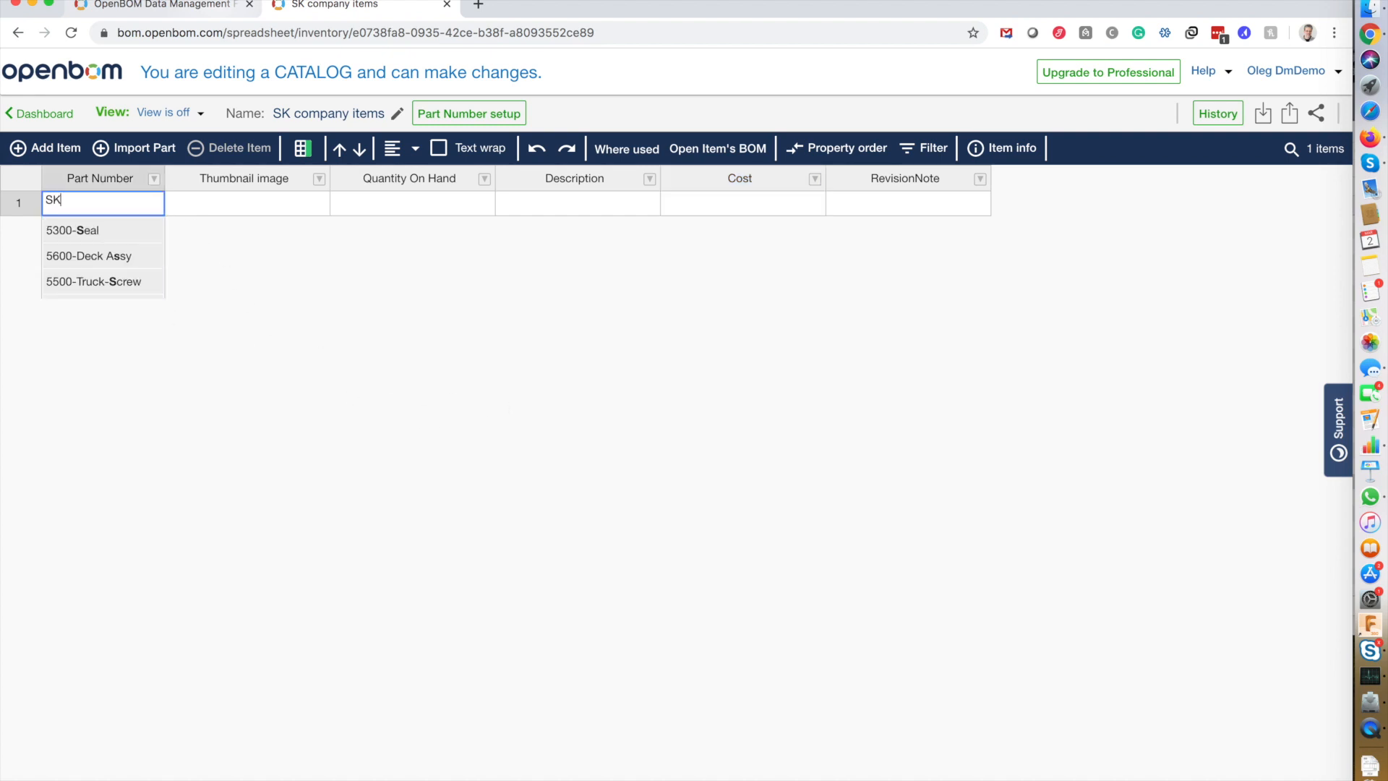
pyautogui.write('-000')
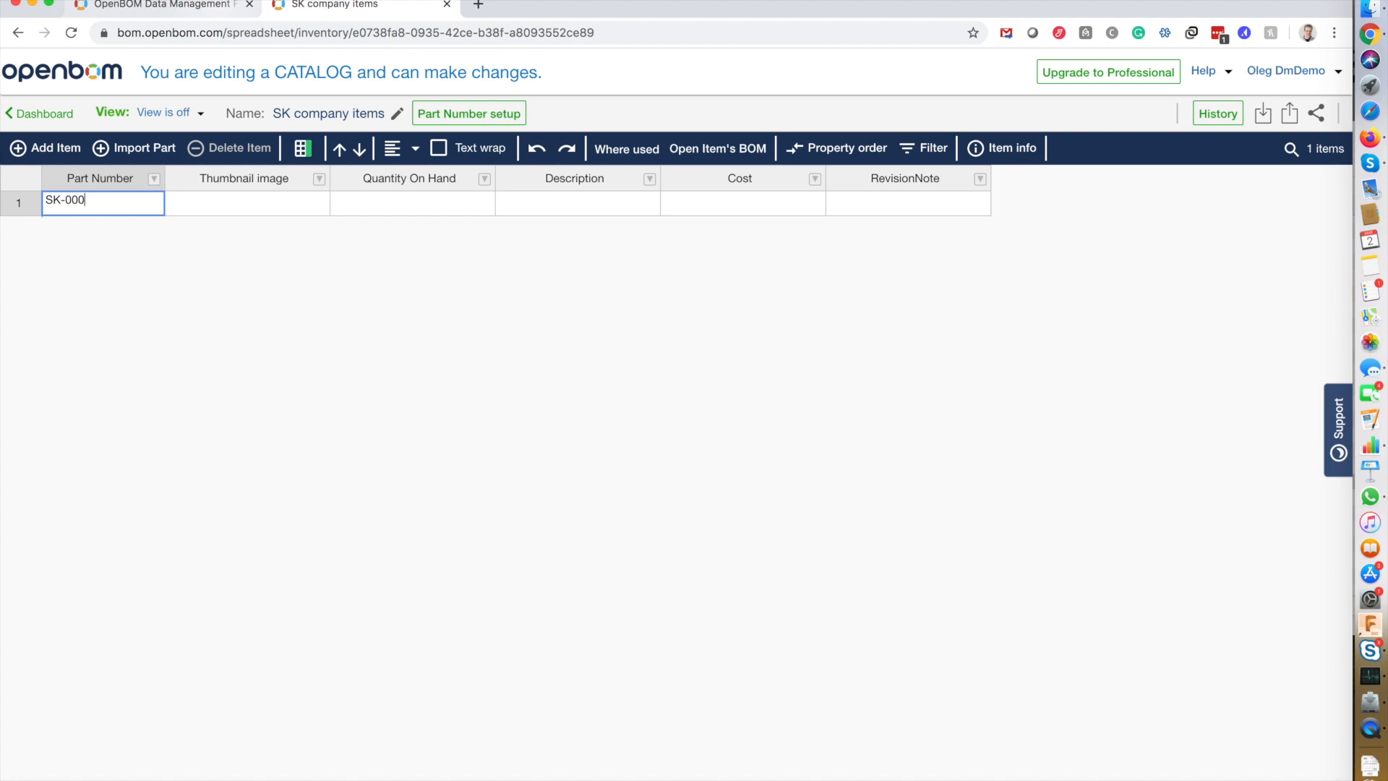
pyautogui.press('Tab')
# Examine the options for building a part number template in the catalog's part number setup.
pyautogui.click(474, 112)
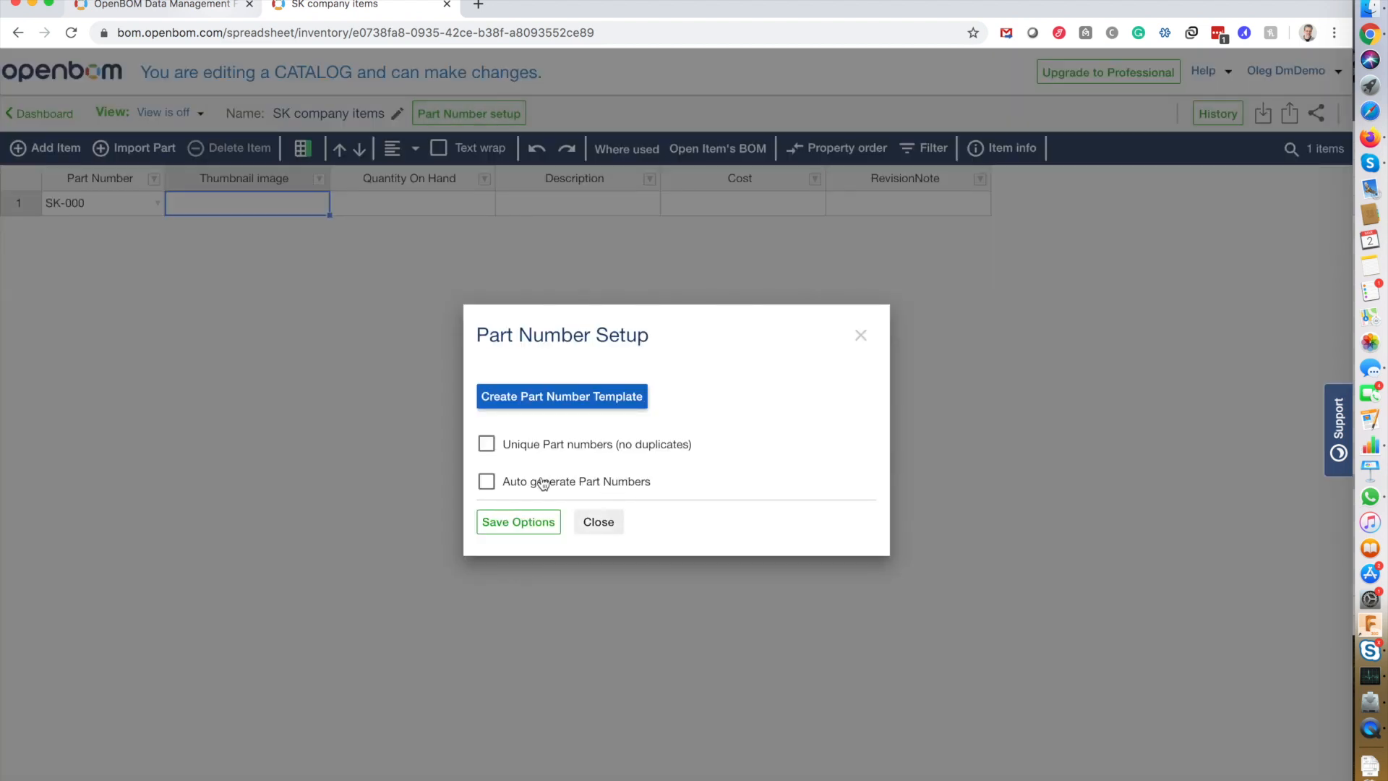
pyautogui.click(618, 397)
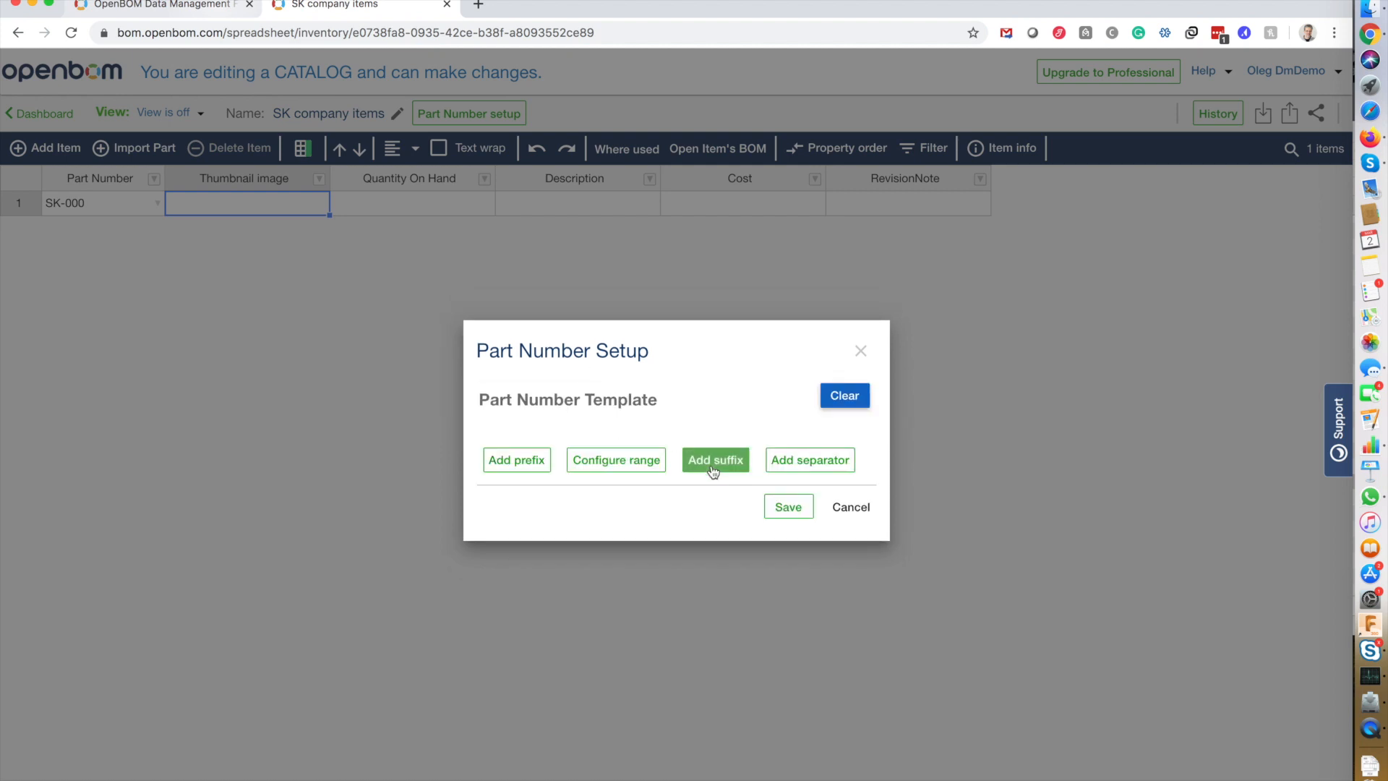
pyautogui.click(860, 350)
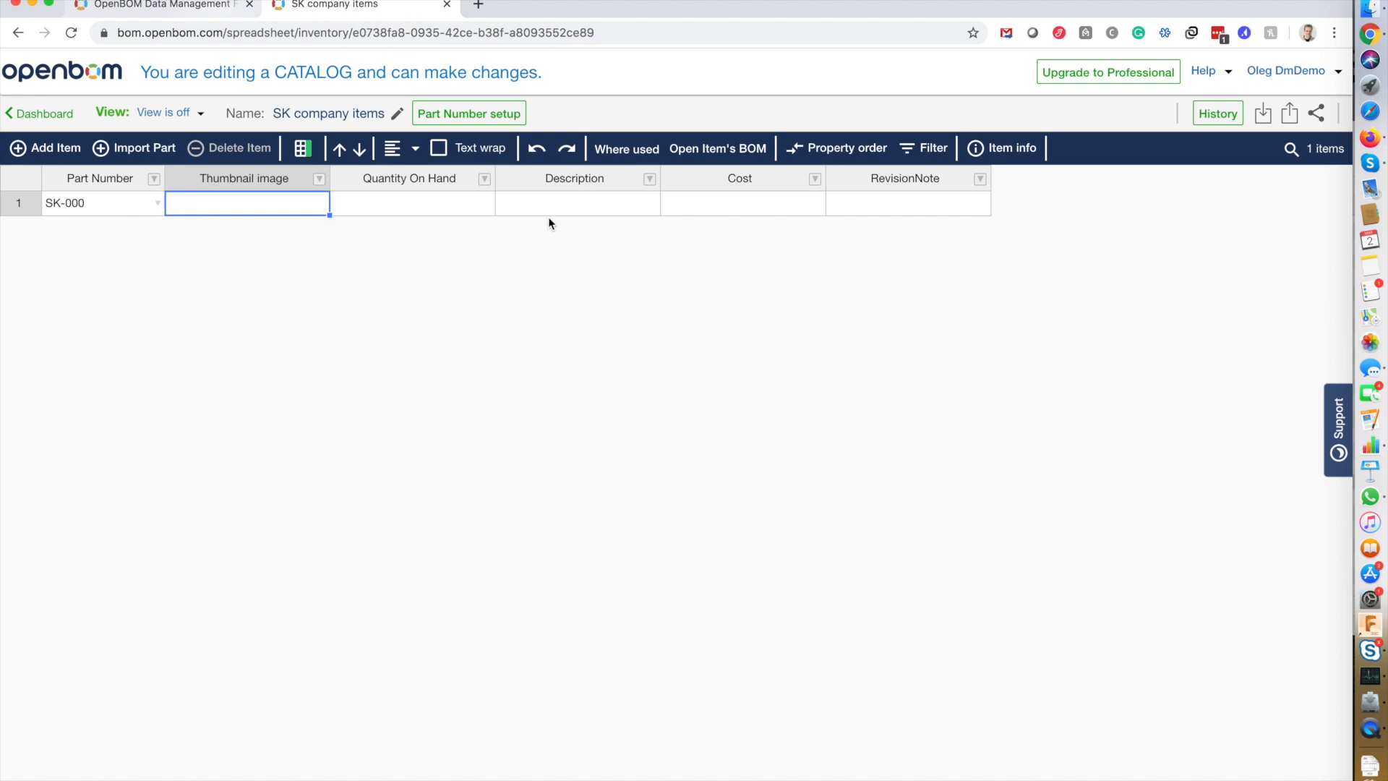
# Set the description of item SK-000 to Wheel and its cost to 3.4.
pyautogui.click(574, 207)
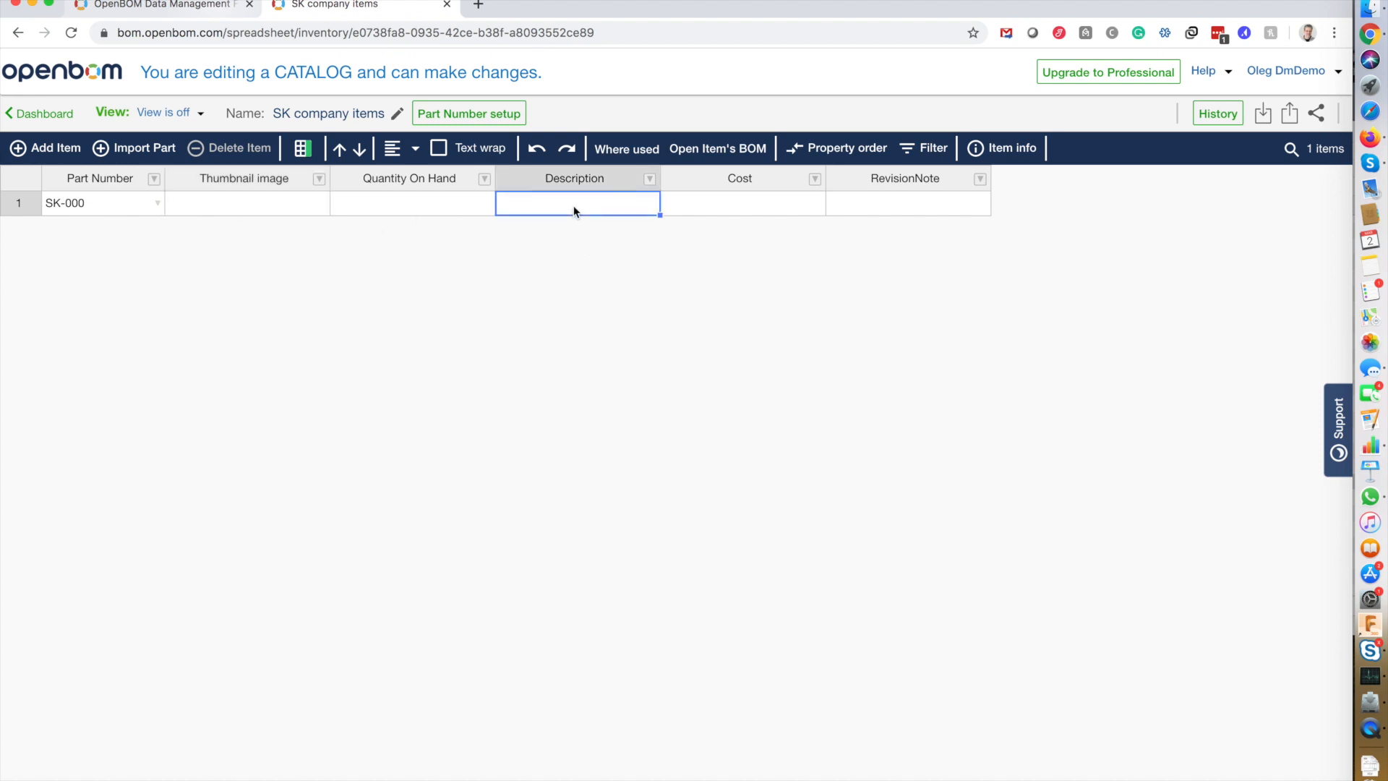
pyautogui.write('wheel')
pyautogui.press('Tab')
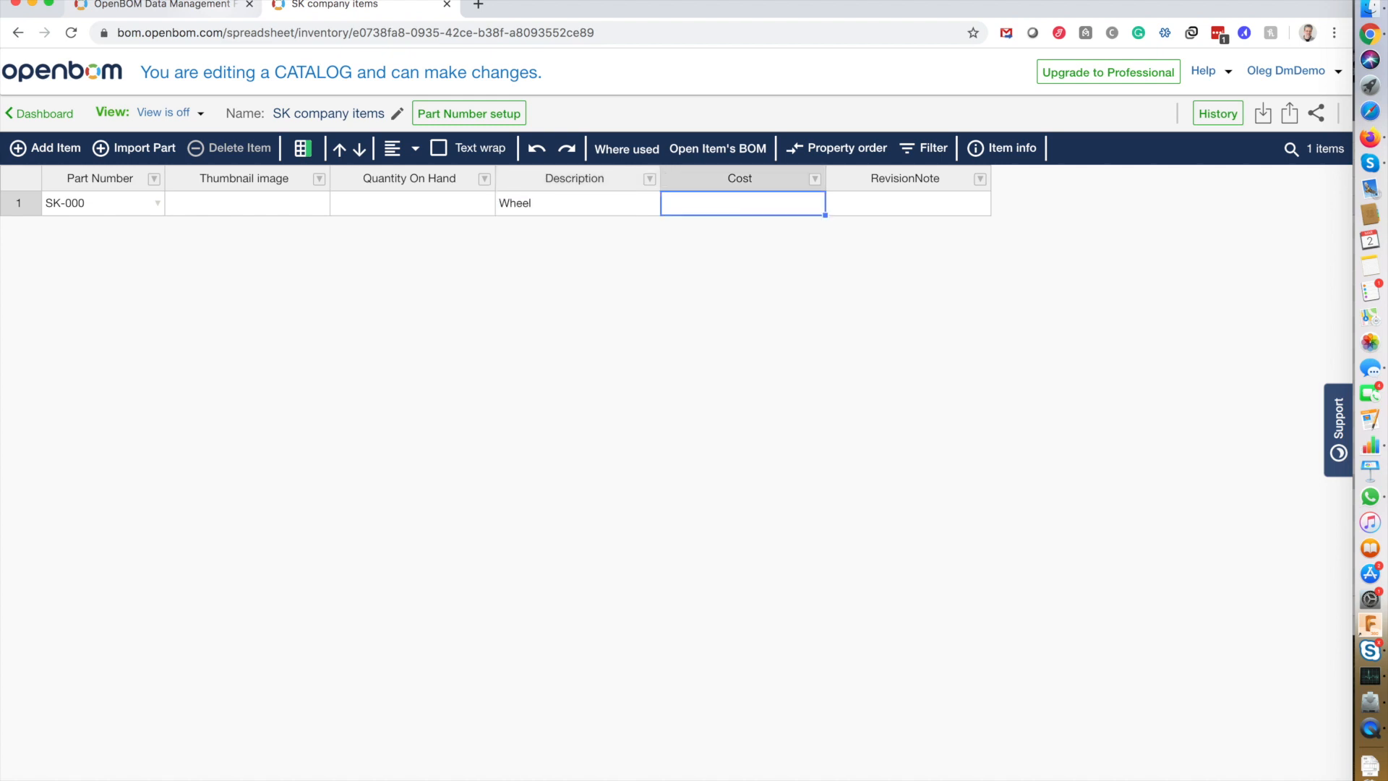
pyautogui.write('3.4')
pyautogui.press('Tab')
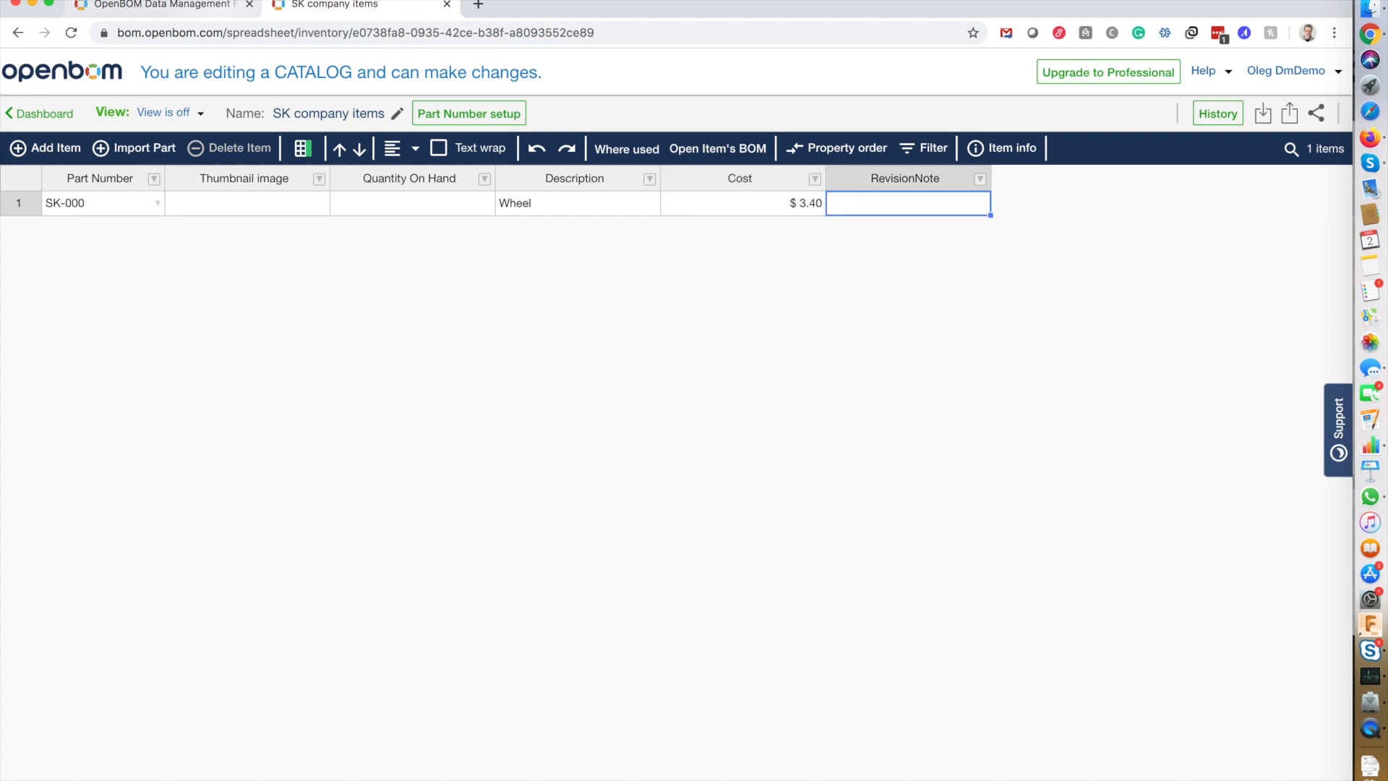
# Set wheel1.jpg as the thumbnail image of item SK-000 and narrow the thumbnail image column.
pyautogui.press('Left')
pyautogui.press('Left')
pyautogui.press('Left')
pyautogui.press('Left')
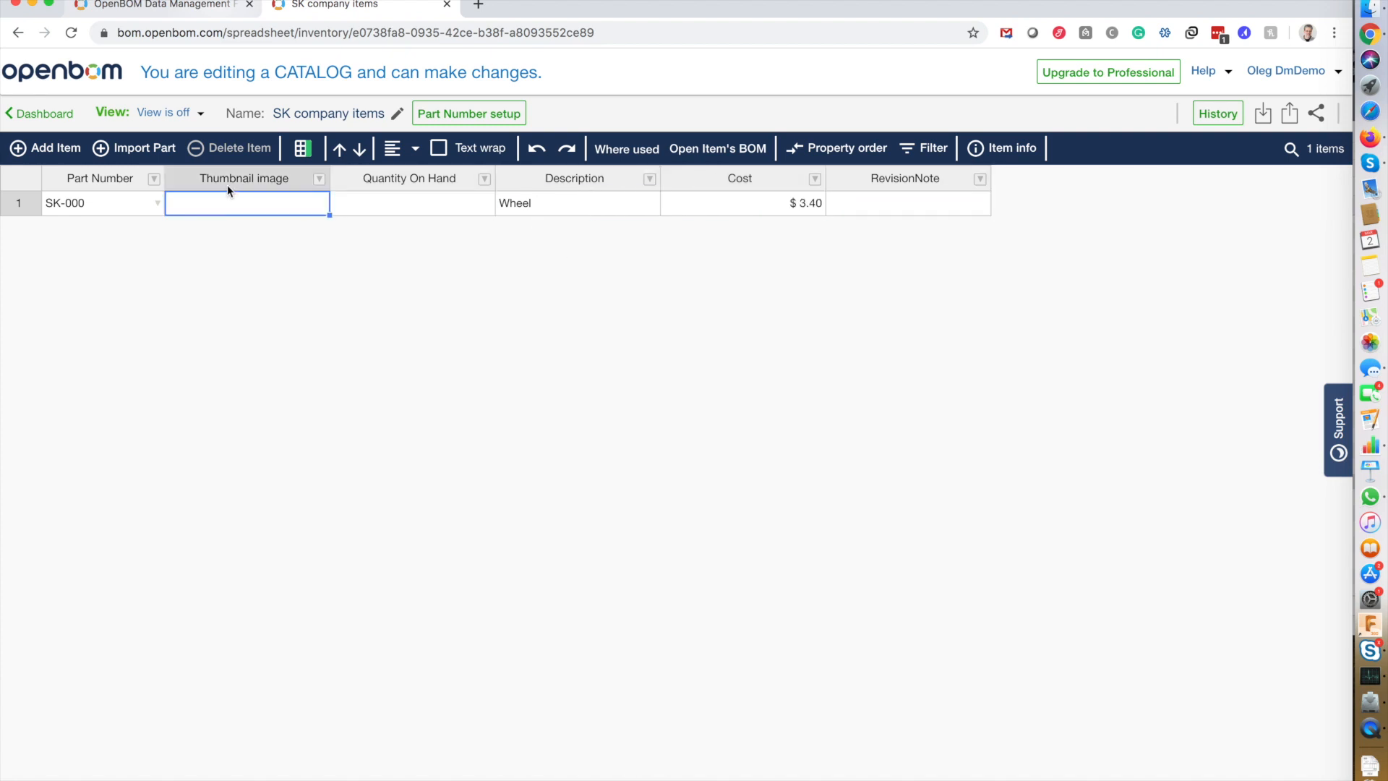
pyautogui.rightClick(228, 206)
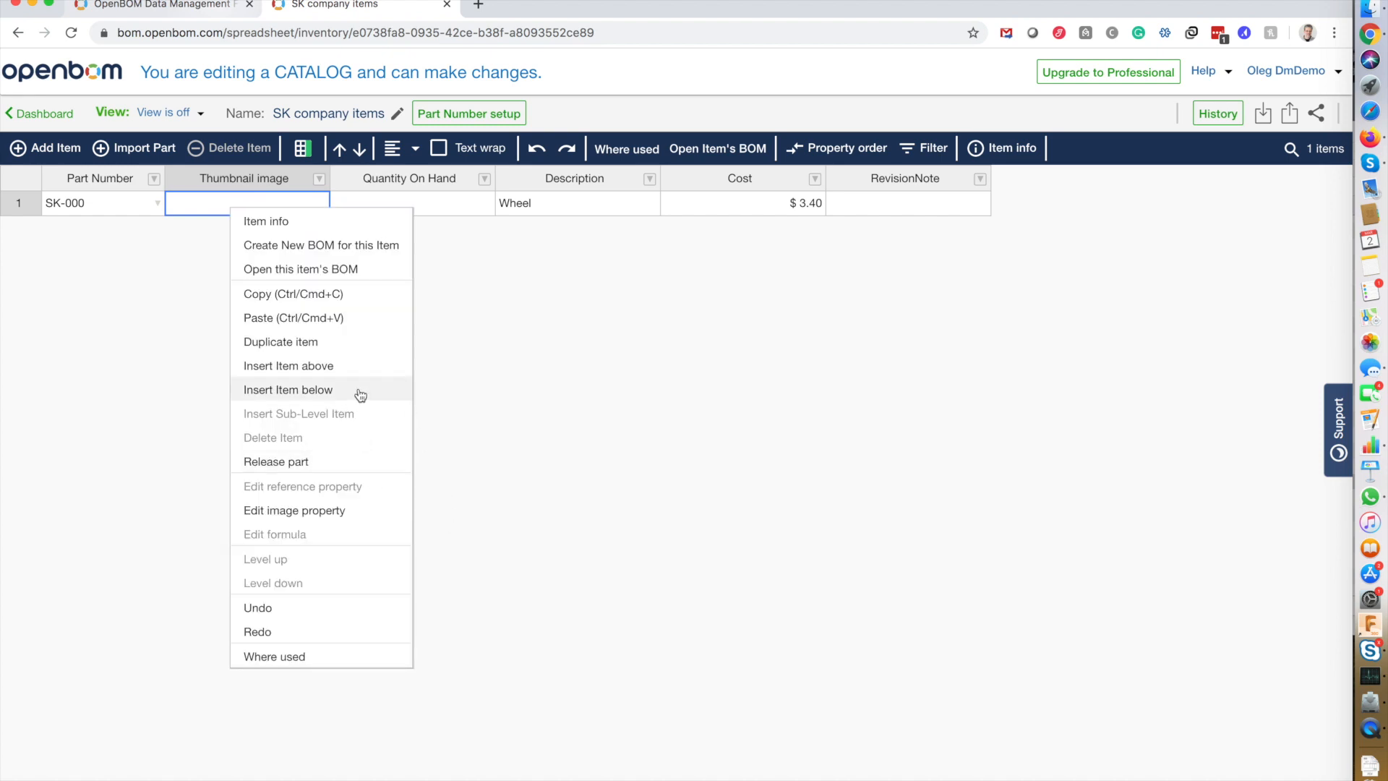
pyautogui.click(349, 513)
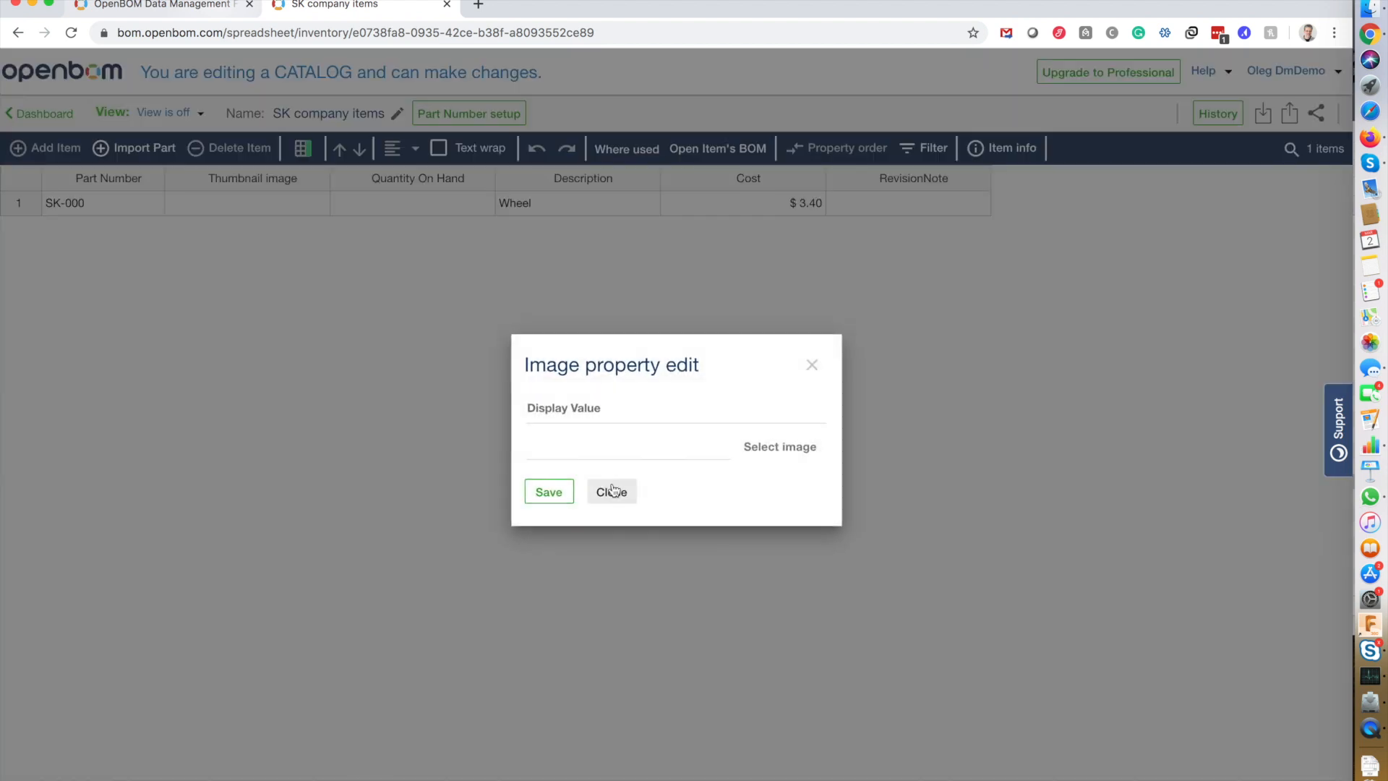
pyautogui.click(773, 449)
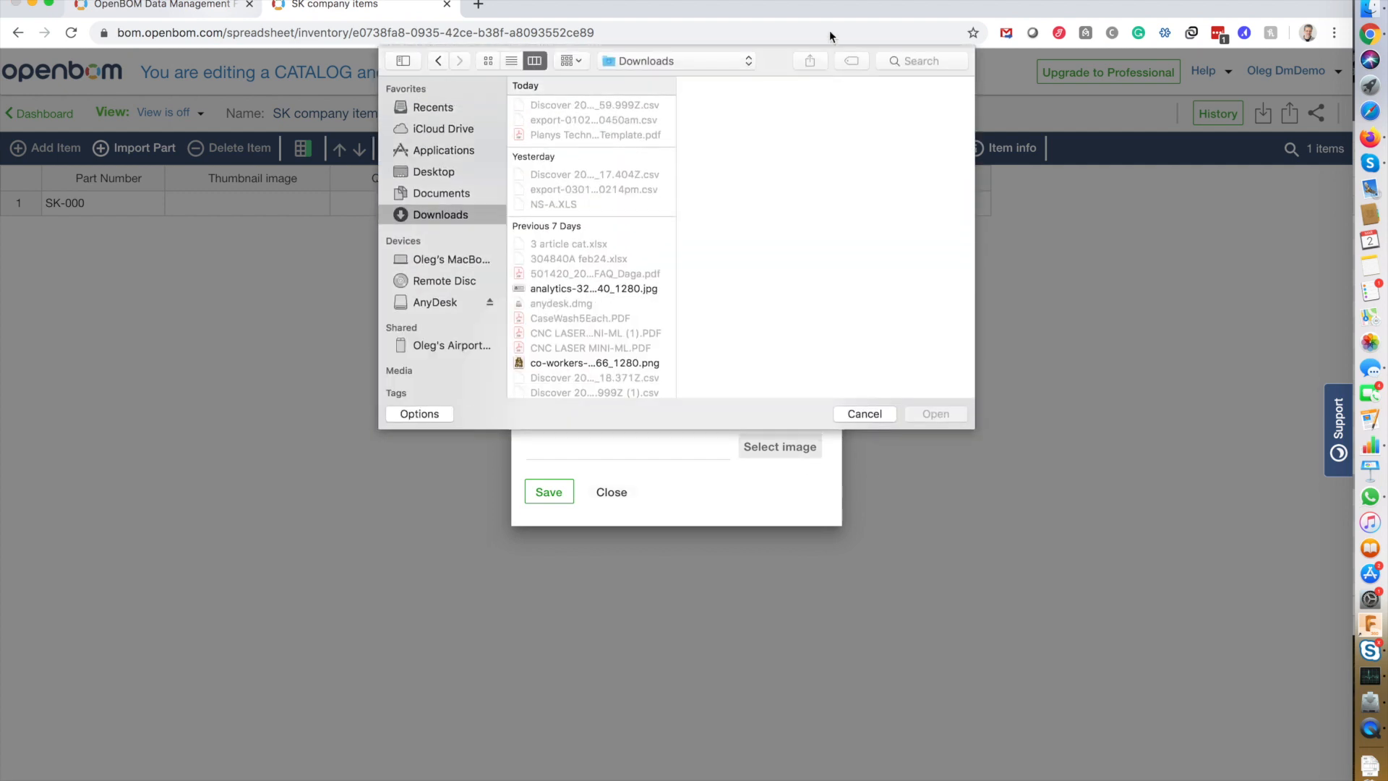
pyautogui.click(903, 60)
pyautogui.write('wheel')
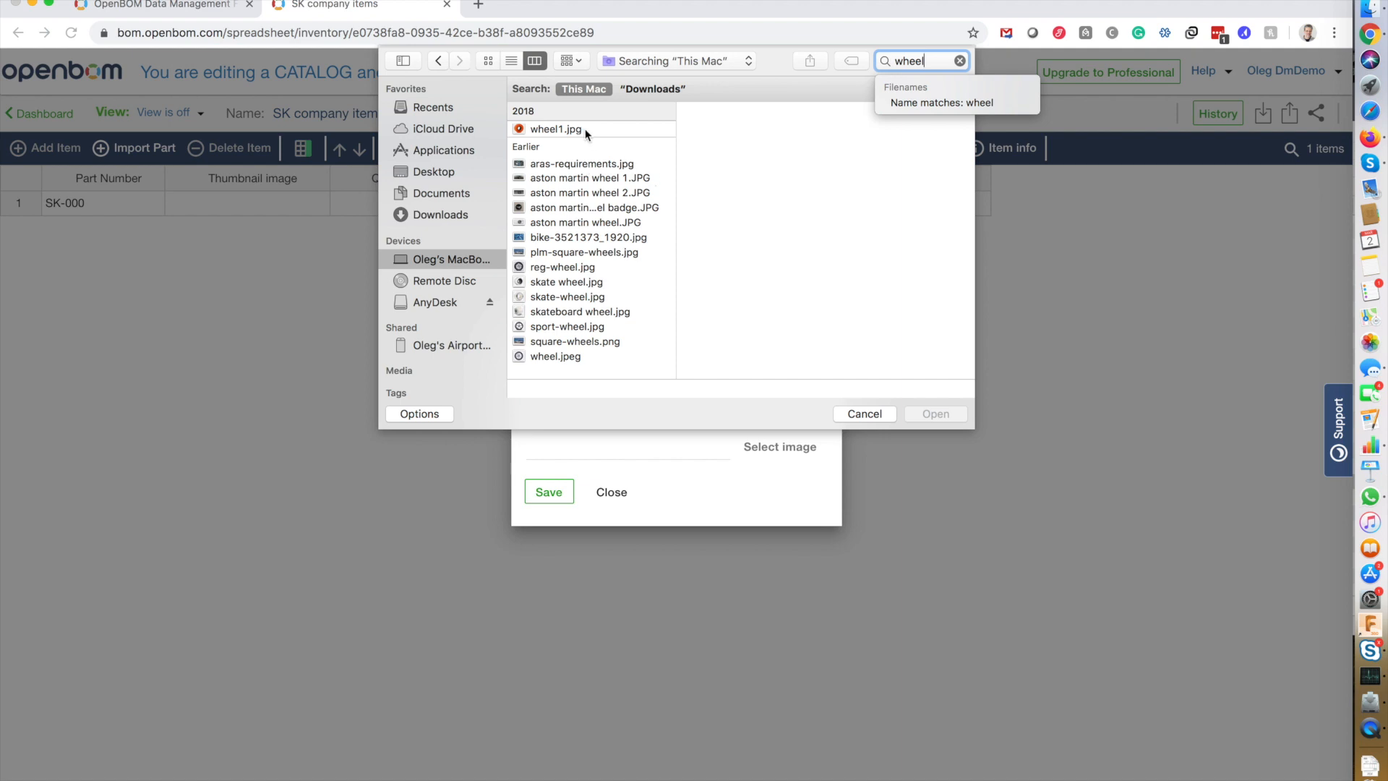
pyautogui.click(584, 129)
pyautogui.click(933, 415)
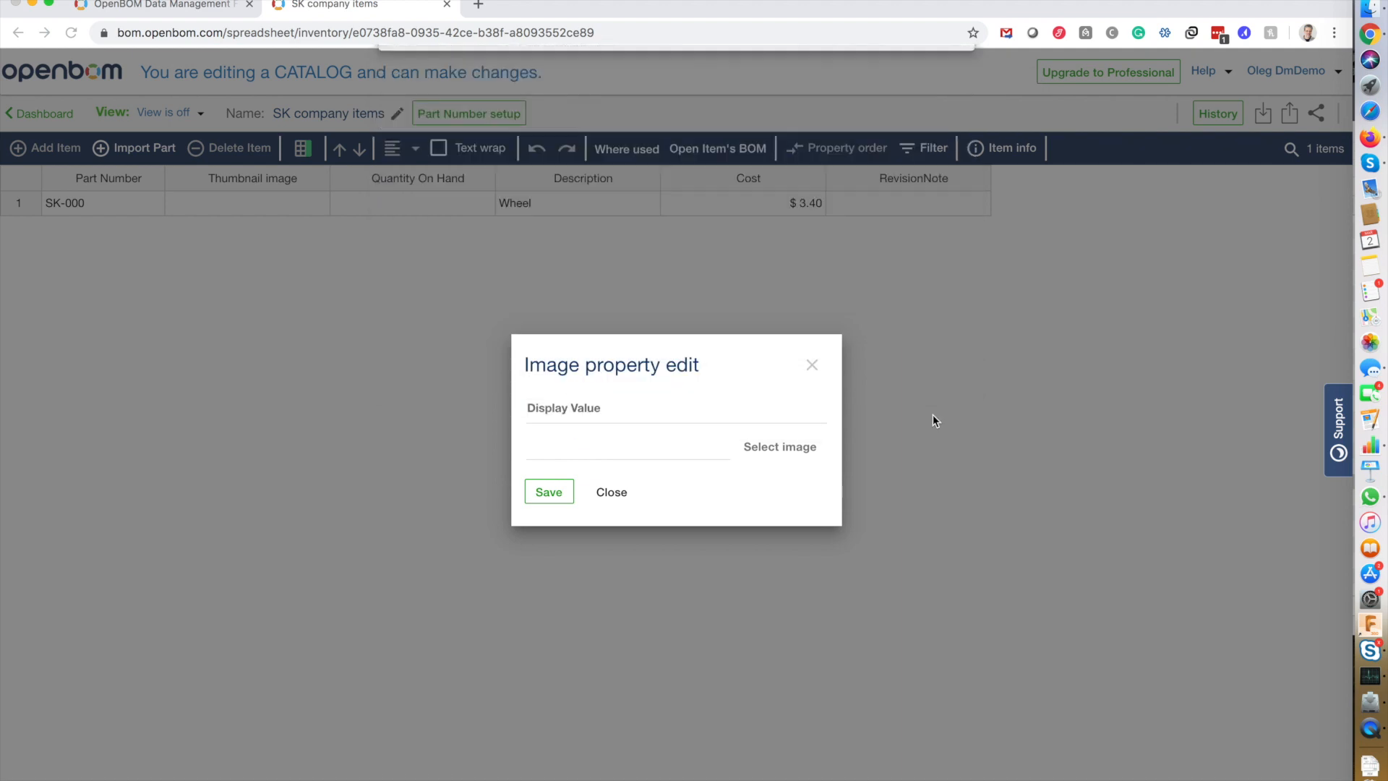
pyautogui.click(547, 492)
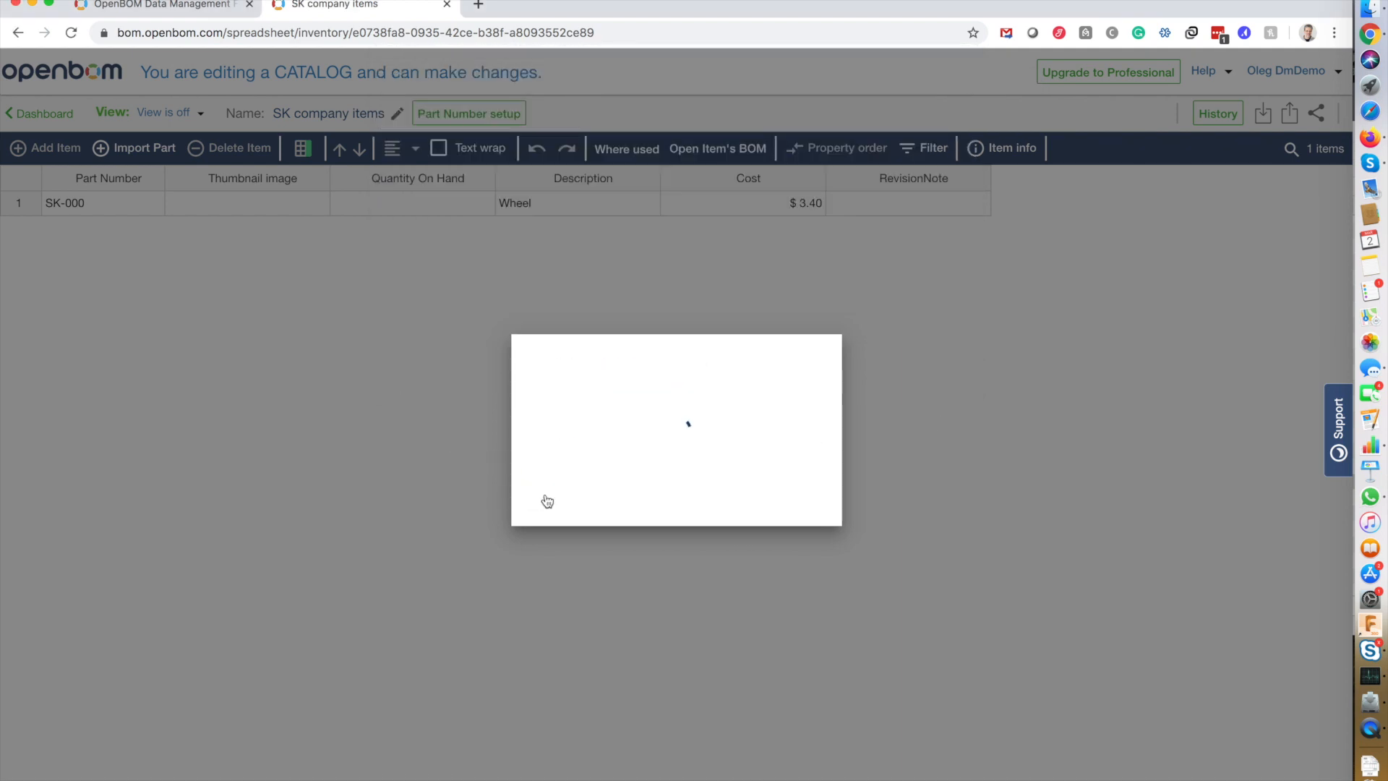
pyautogui.moveTo(329, 183); pyautogui.dragTo(258, 189)
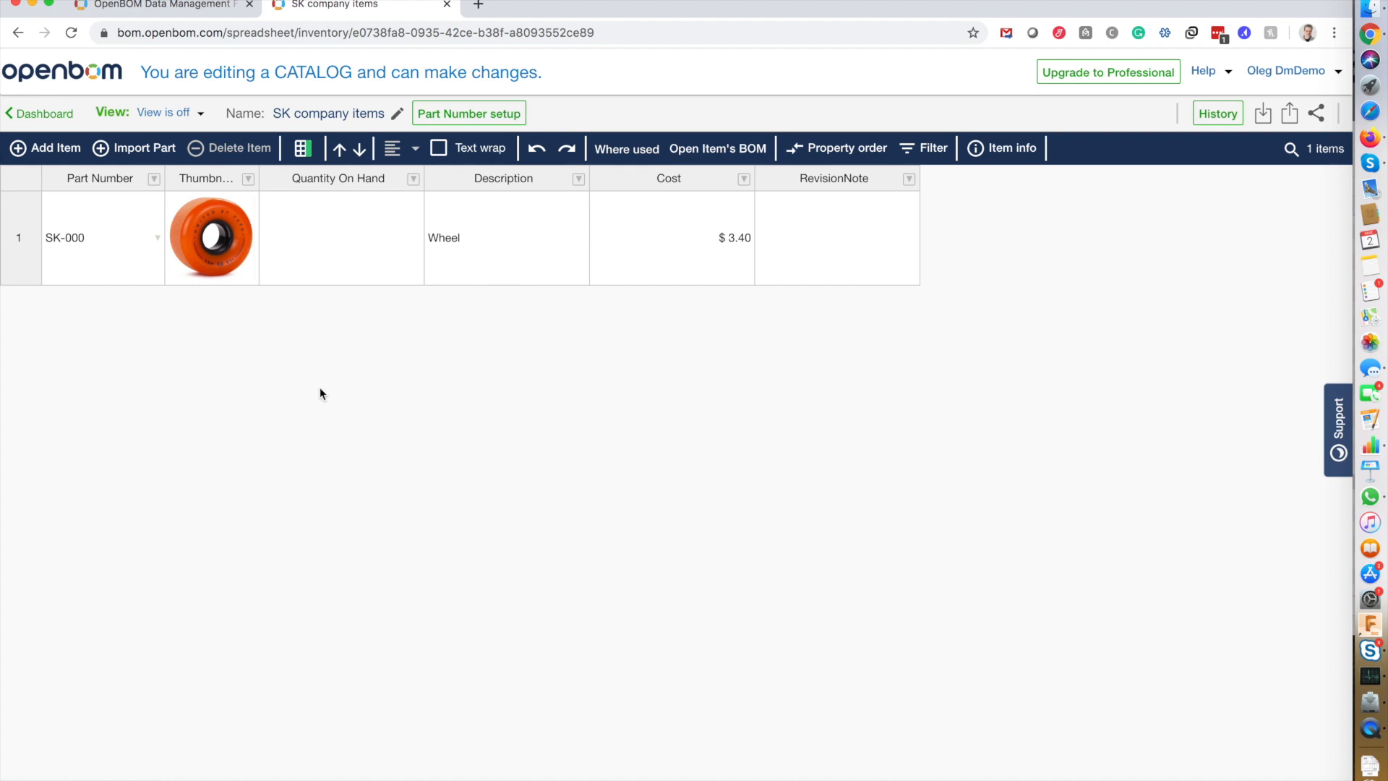
# Add a new catalog item with part number SK-001 and description Board.
pyautogui.click(18, 148)
pyautogui.write('SK-001')
pyautogui.press('Tab')
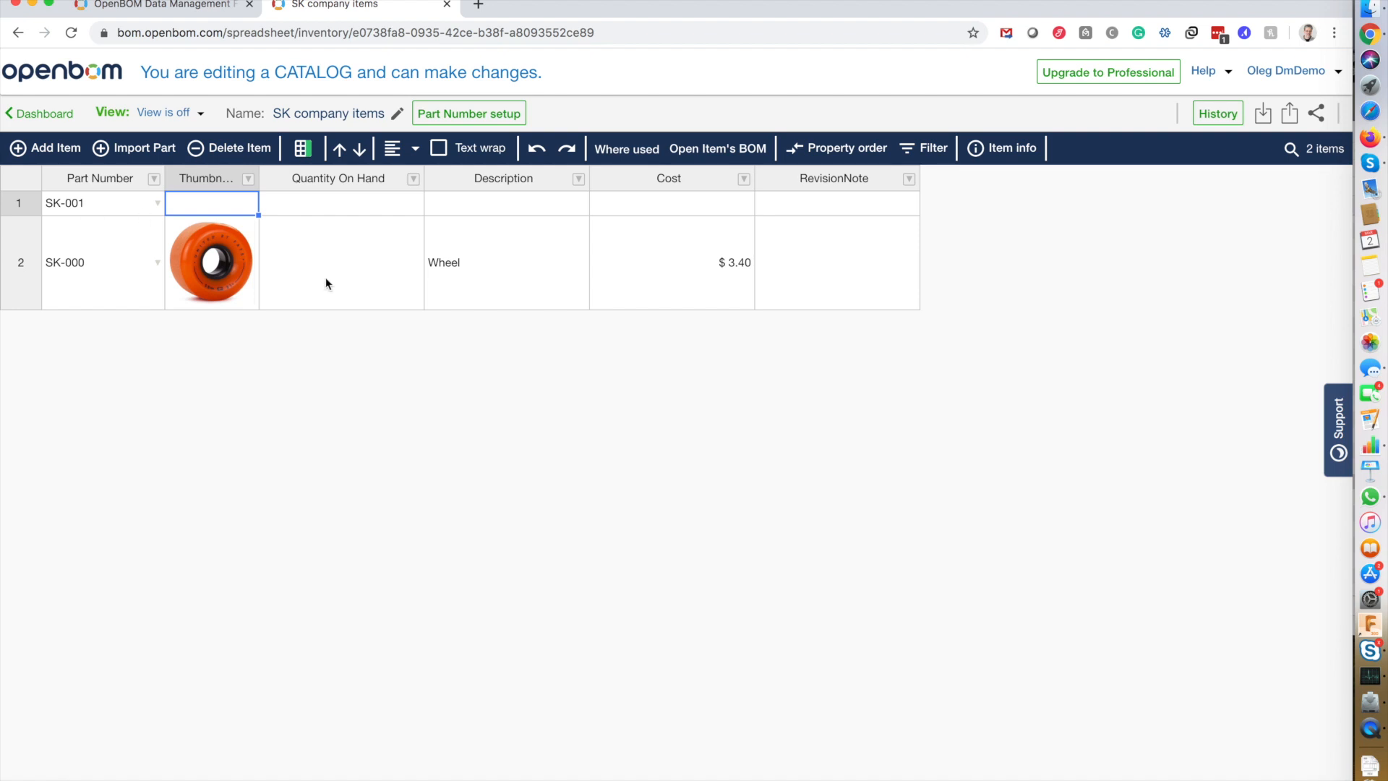
pyautogui.rightClick(205, 203)
pyautogui.click(641, 409)
pyautogui.click(470, 210)
pyautogui.write('Board')
pyautogui.press('Tab')
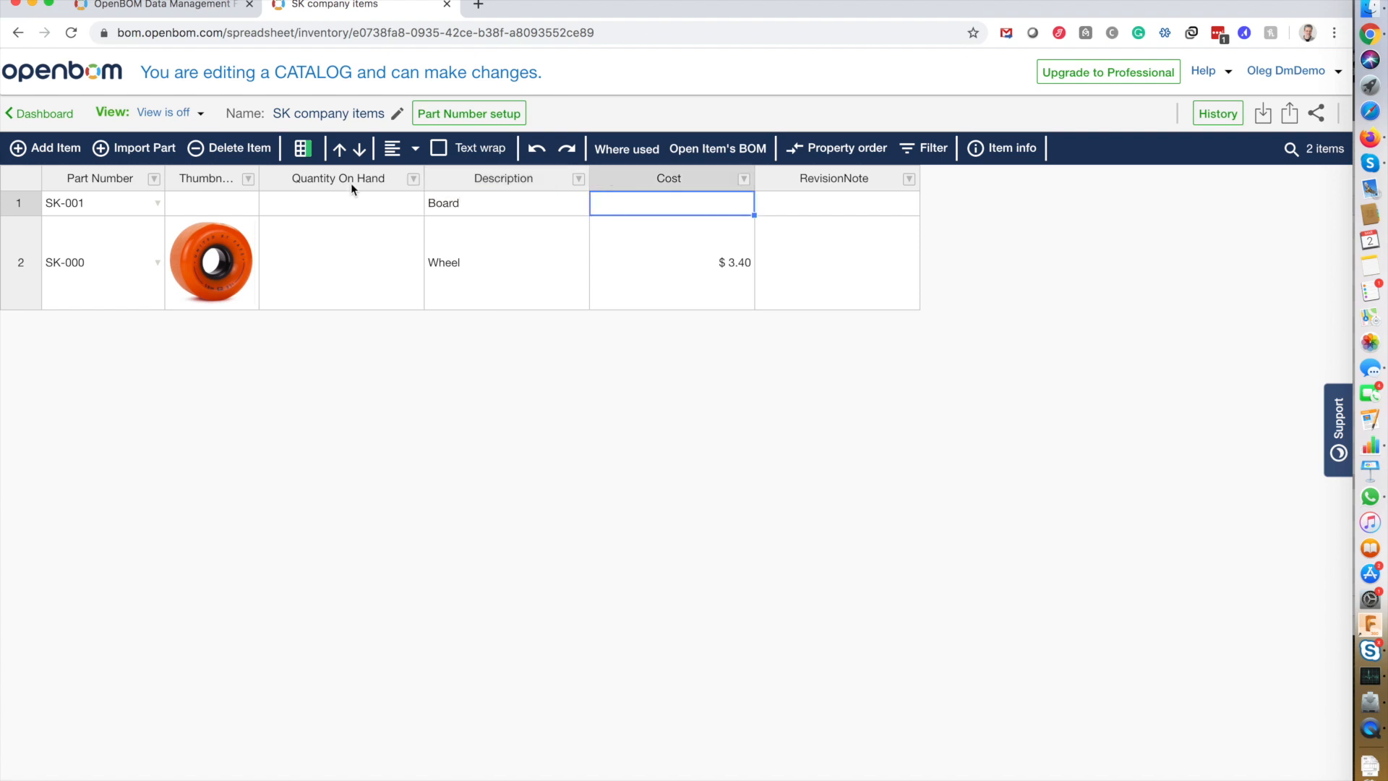
# Set board1.jpg as the thumbnail image of item SK-001.
pyautogui.click(216, 201)
pyautogui.rightClick(215, 201)
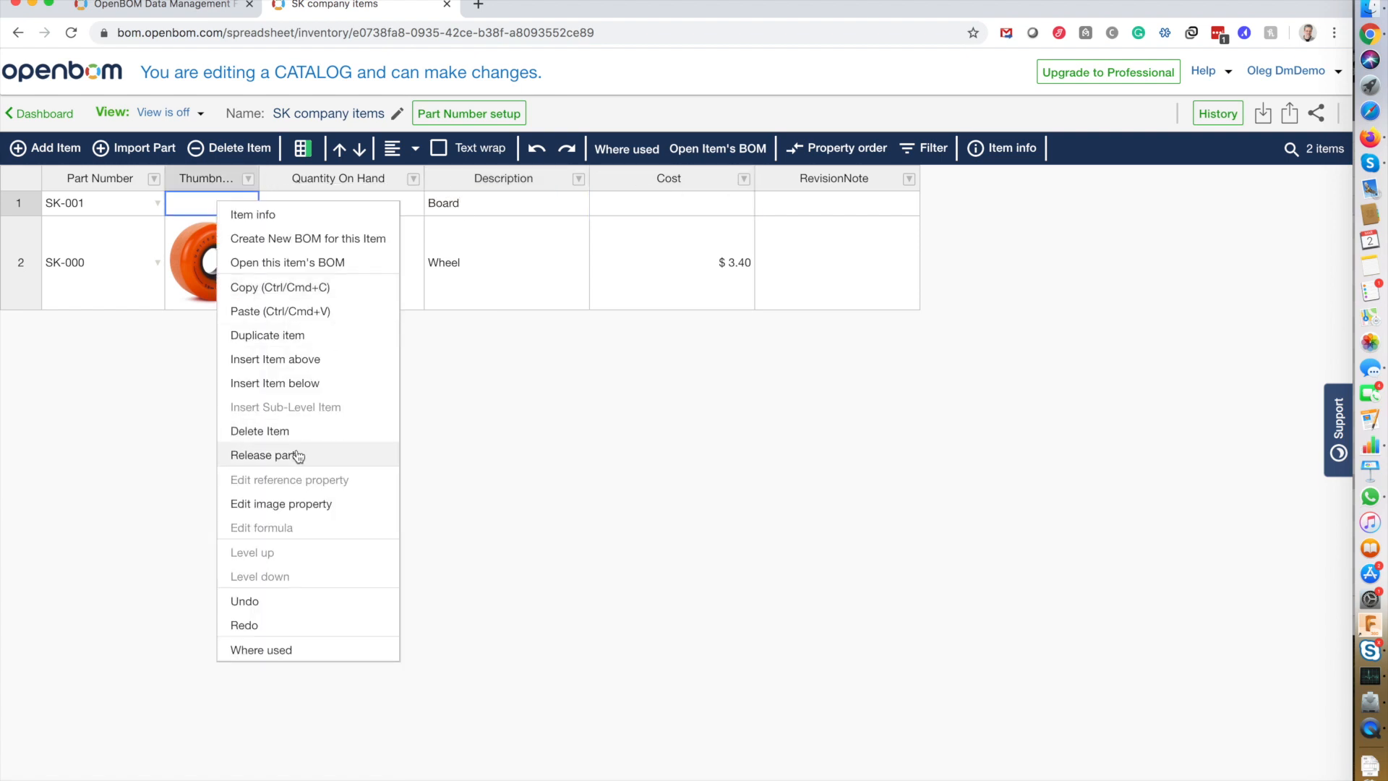
pyautogui.click(310, 504)
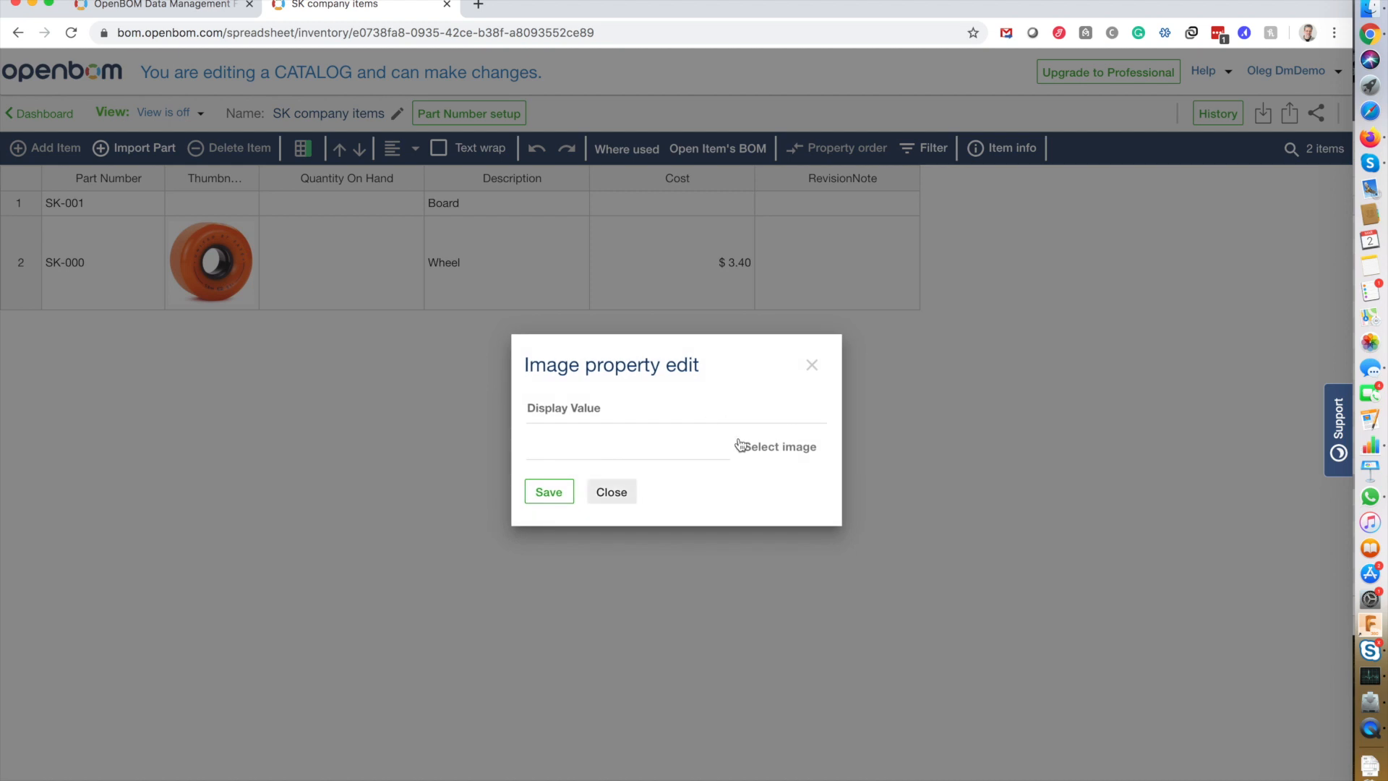
pyautogui.click(771, 448)
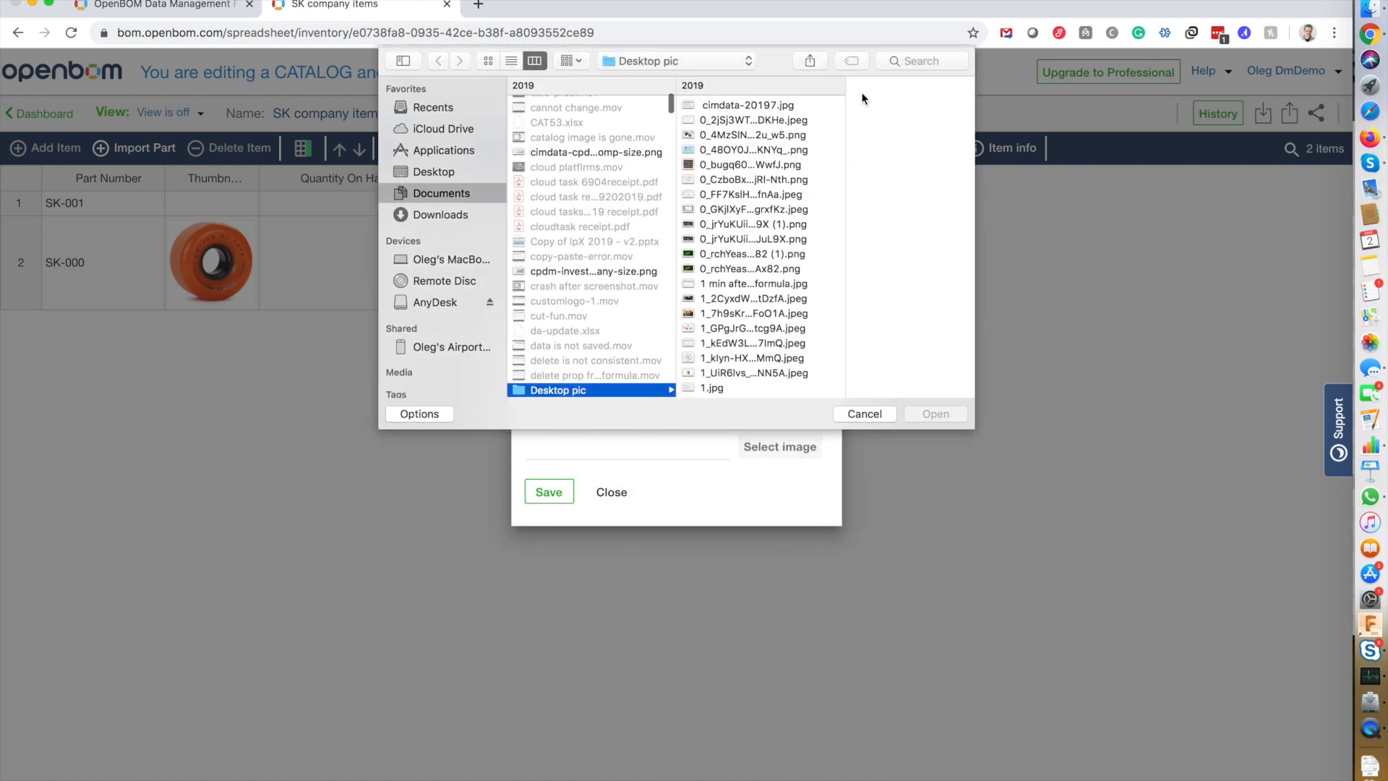
pyautogui.click(937, 63)
pyautogui.write('board')
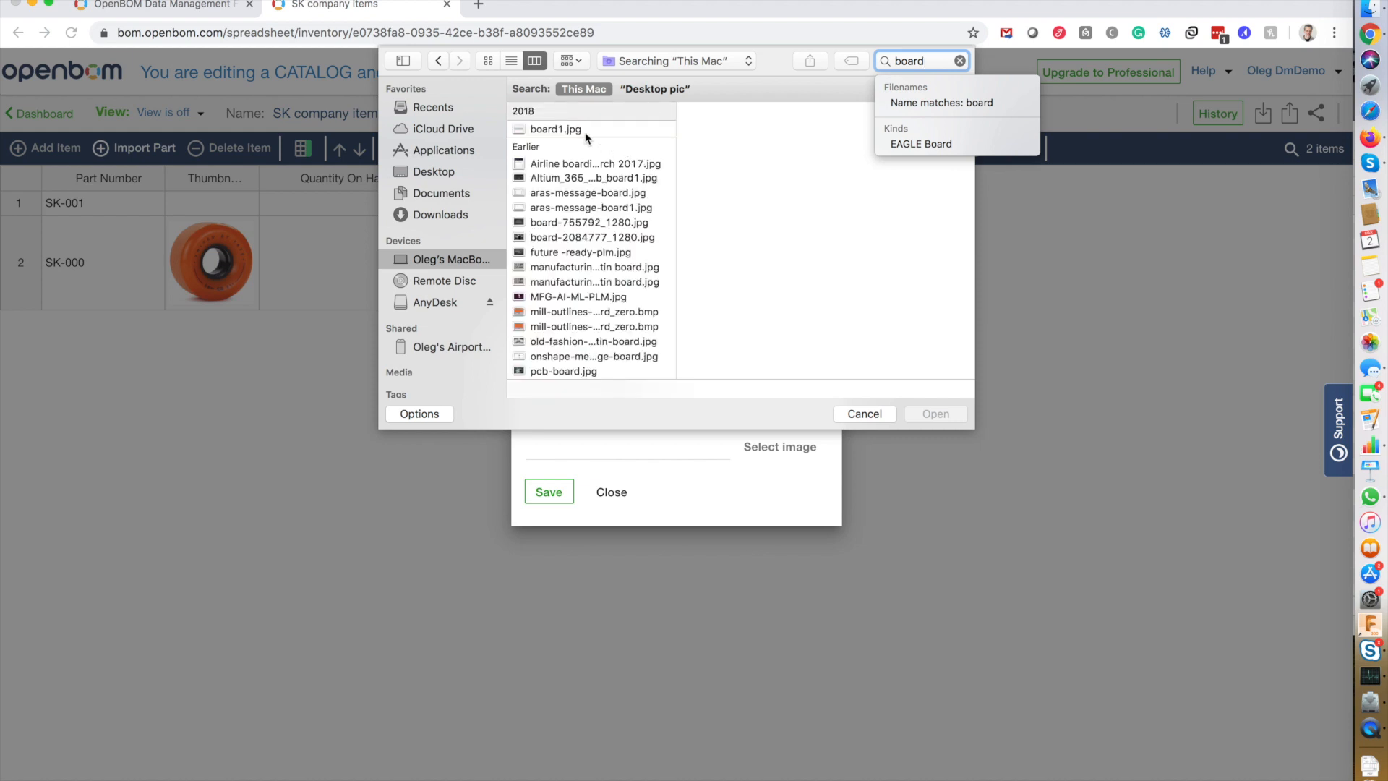
pyautogui.click(586, 130)
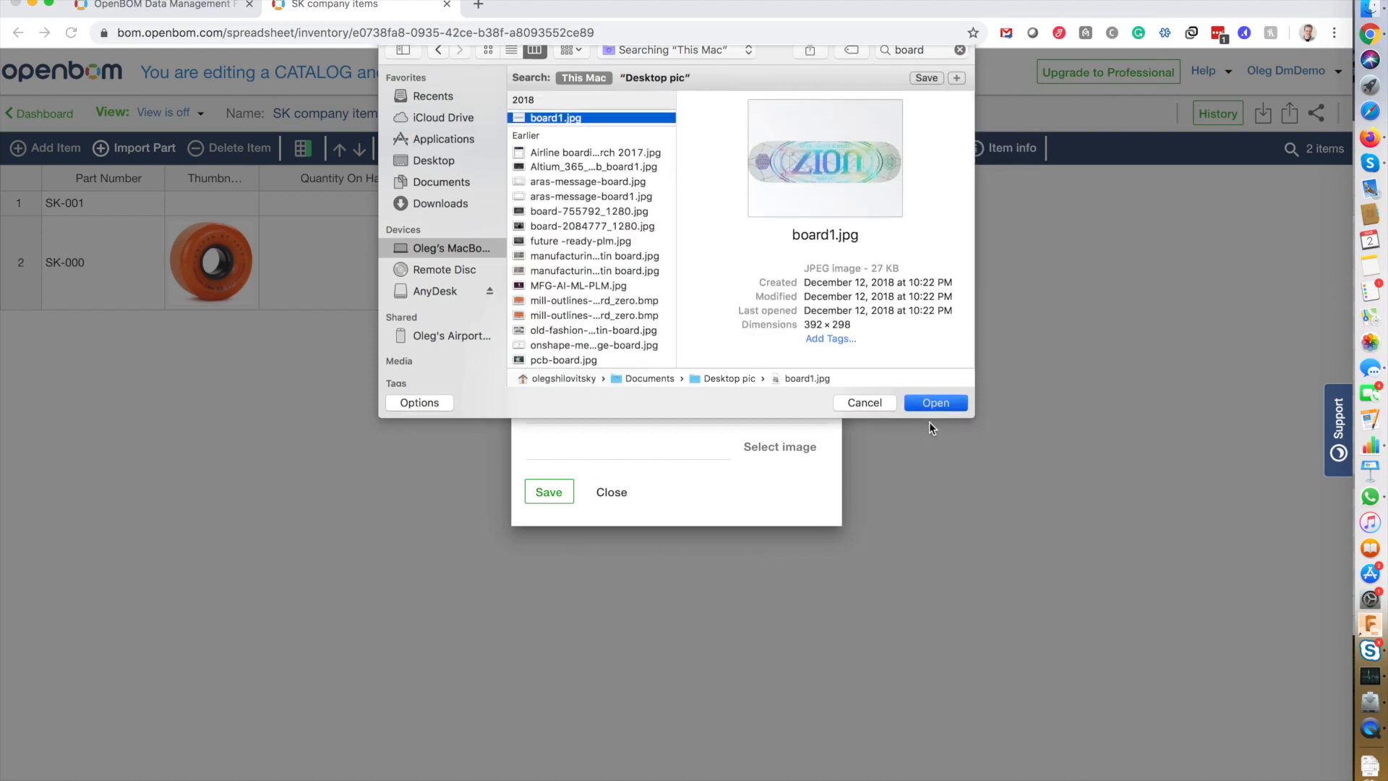
pyautogui.click(930, 418)
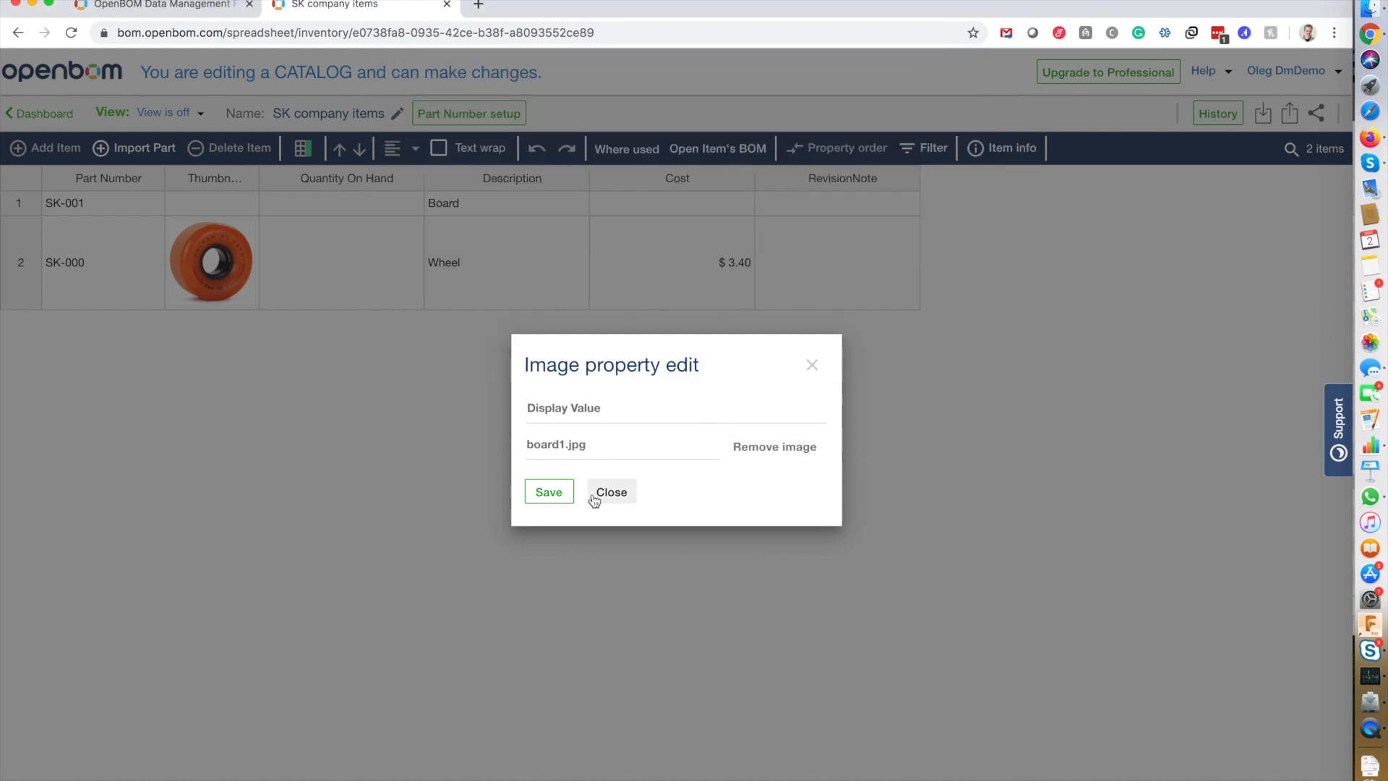
pyautogui.click(549, 492)
# Set the cost of item SK-001 to 10.5.
pyautogui.click(699, 231)
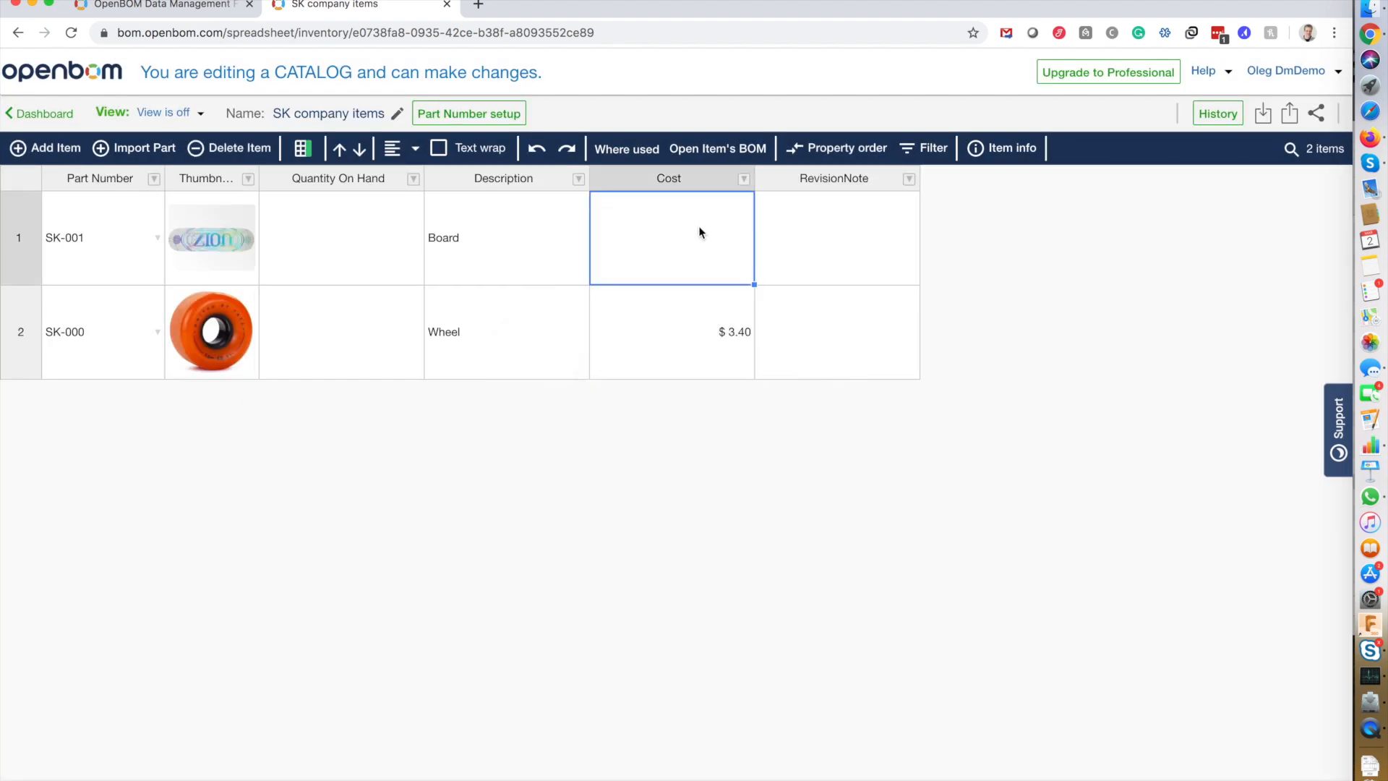
pyautogui.write('5')
pyautogui.press('BackSpace')
pyautogui.write('10.5')
pyautogui.press('Return')
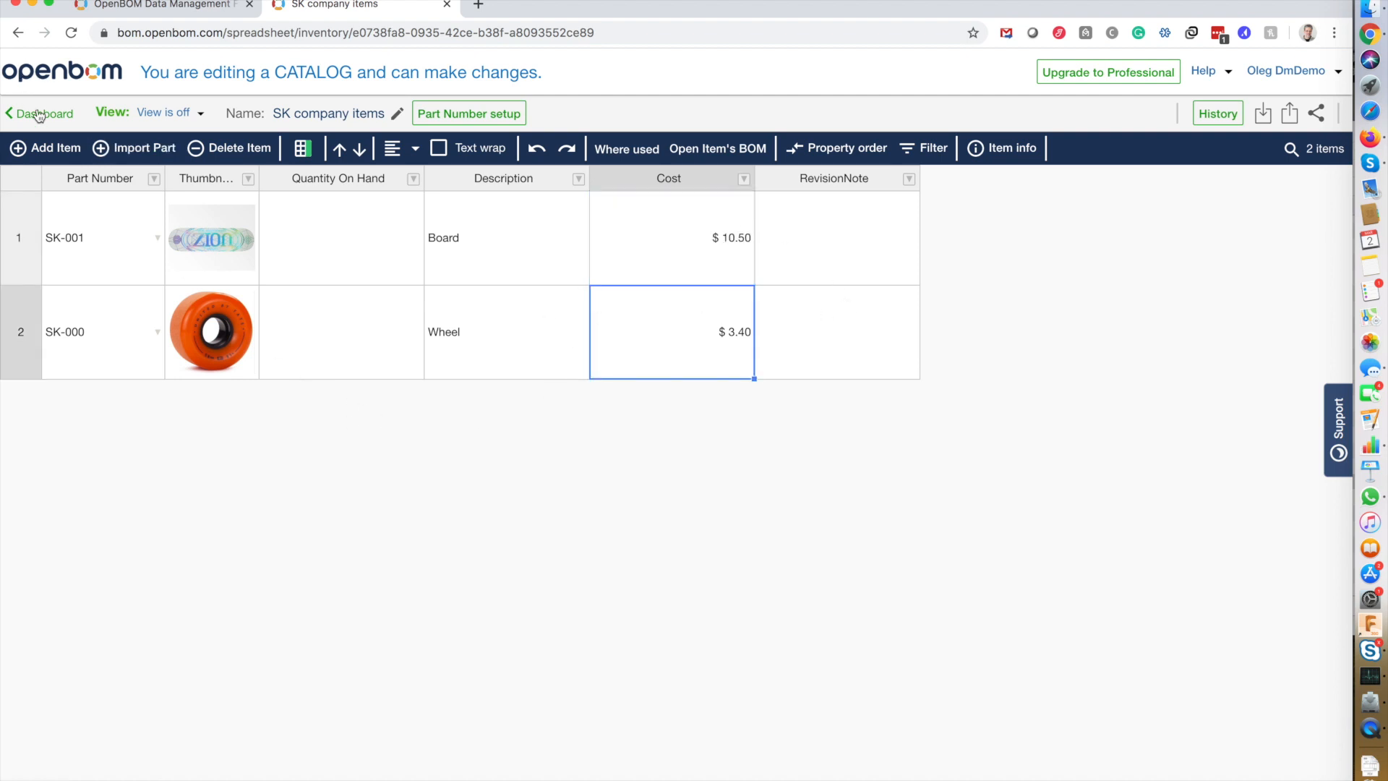
# Add a new catalog item with part number SK-002.
pyautogui.click(67, 151)
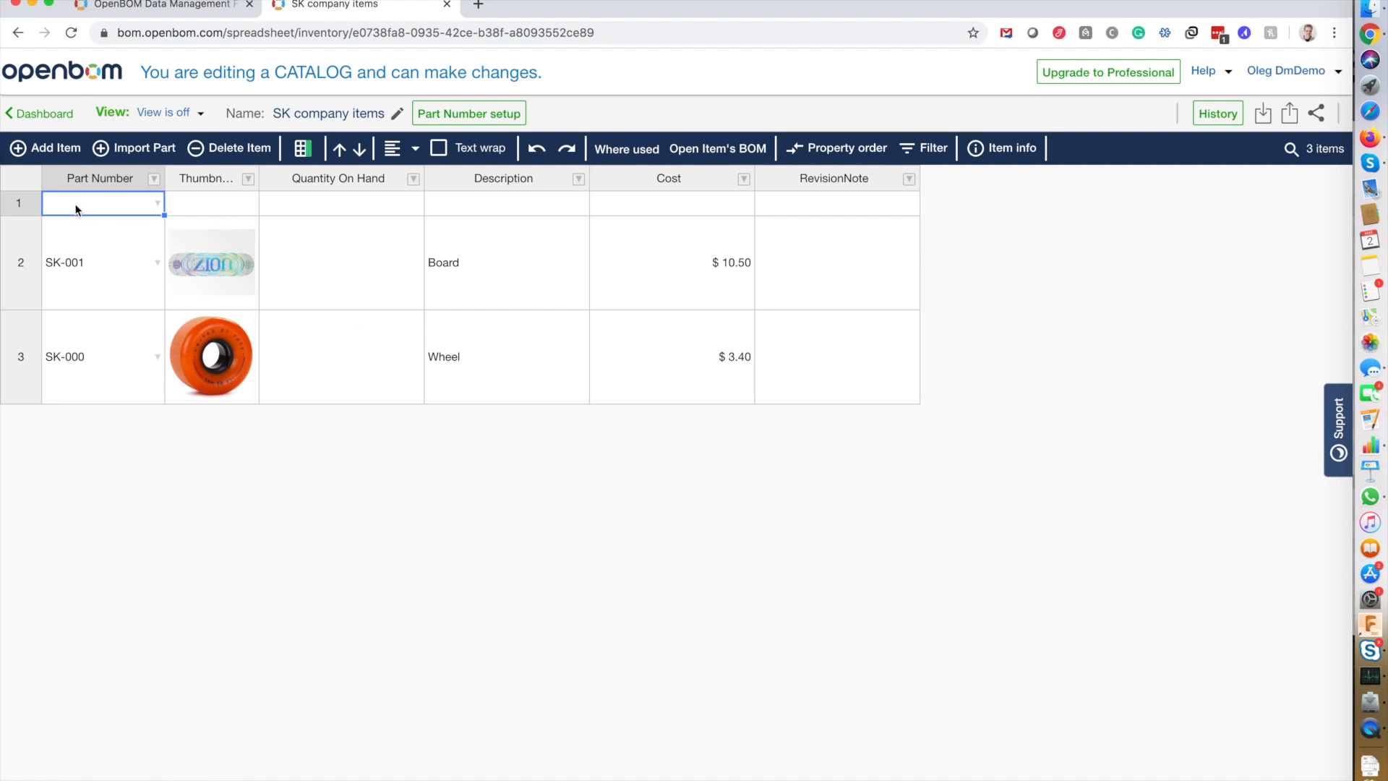
pyautogui.write('SK-')
pyautogui.write('002')
pyautogui.press('Tab')
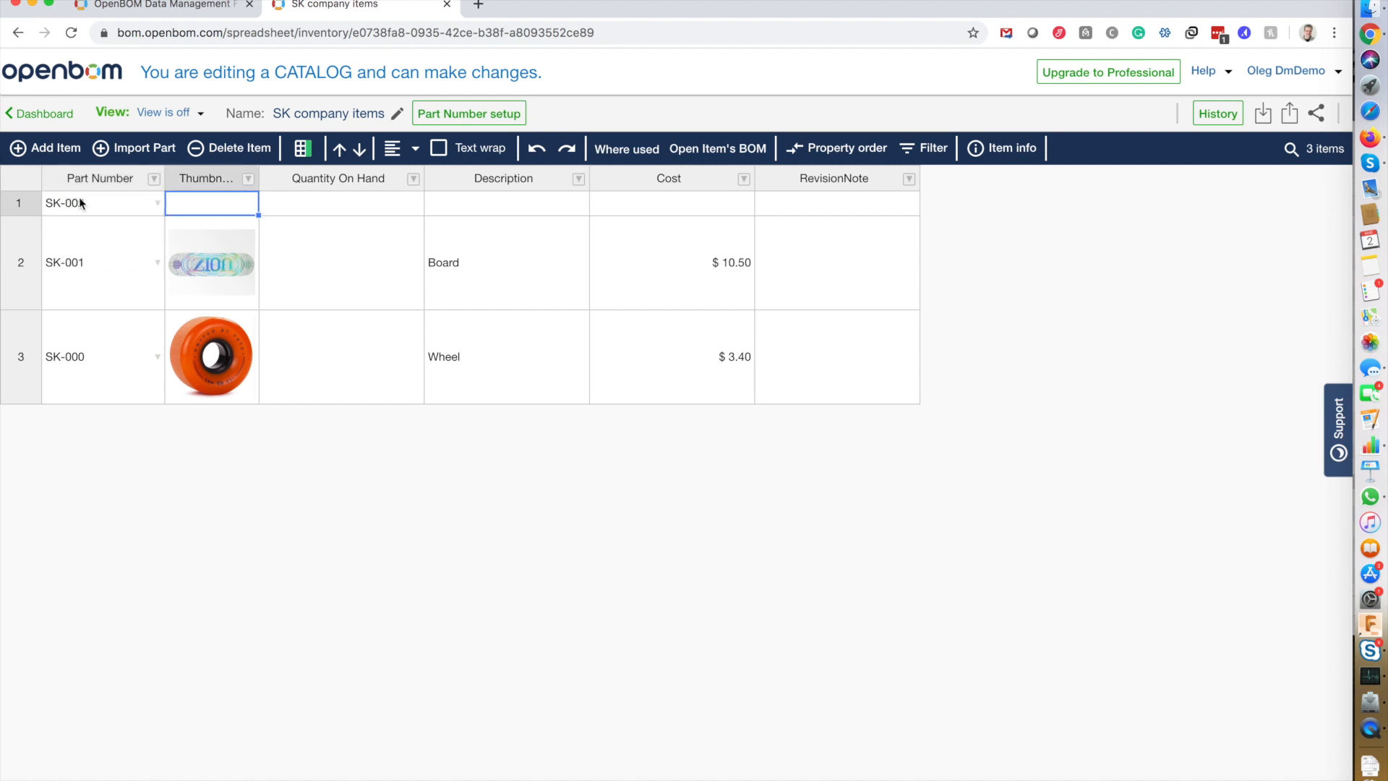
# Search the computer's files for screw and set screw.jpg as the thumbnail image of item SK-002.
pyautogui.rightClick(195, 209)
pyautogui.click(275, 512)
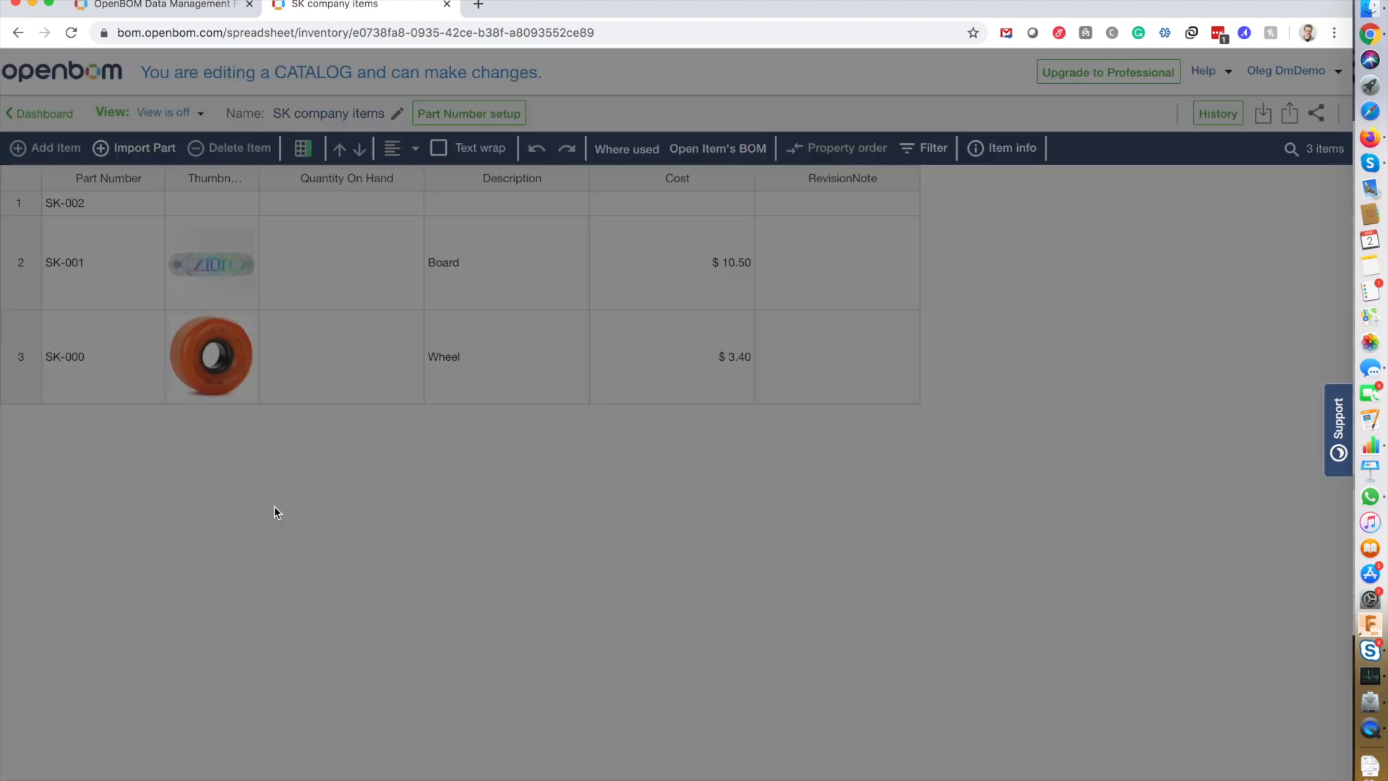
pyautogui.click(771, 450)
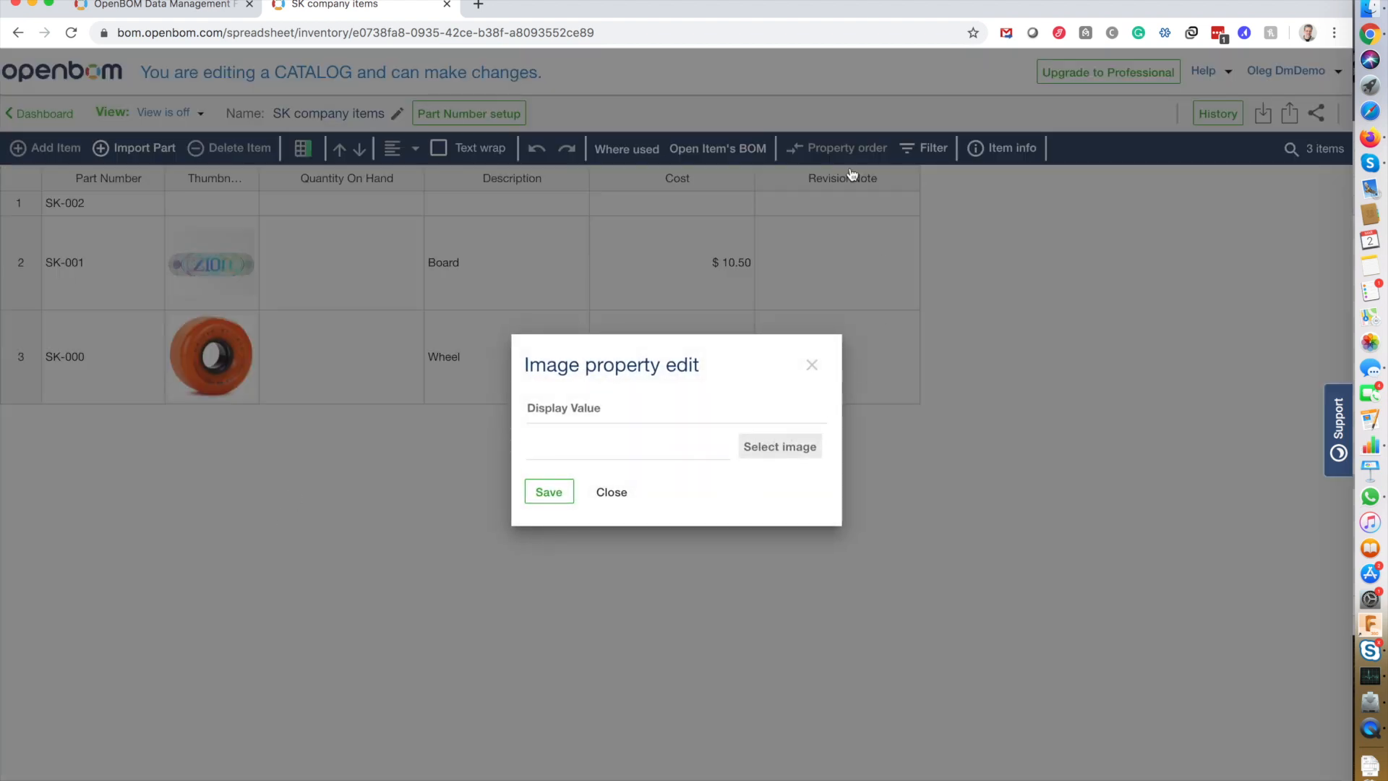
pyautogui.write('scrw')
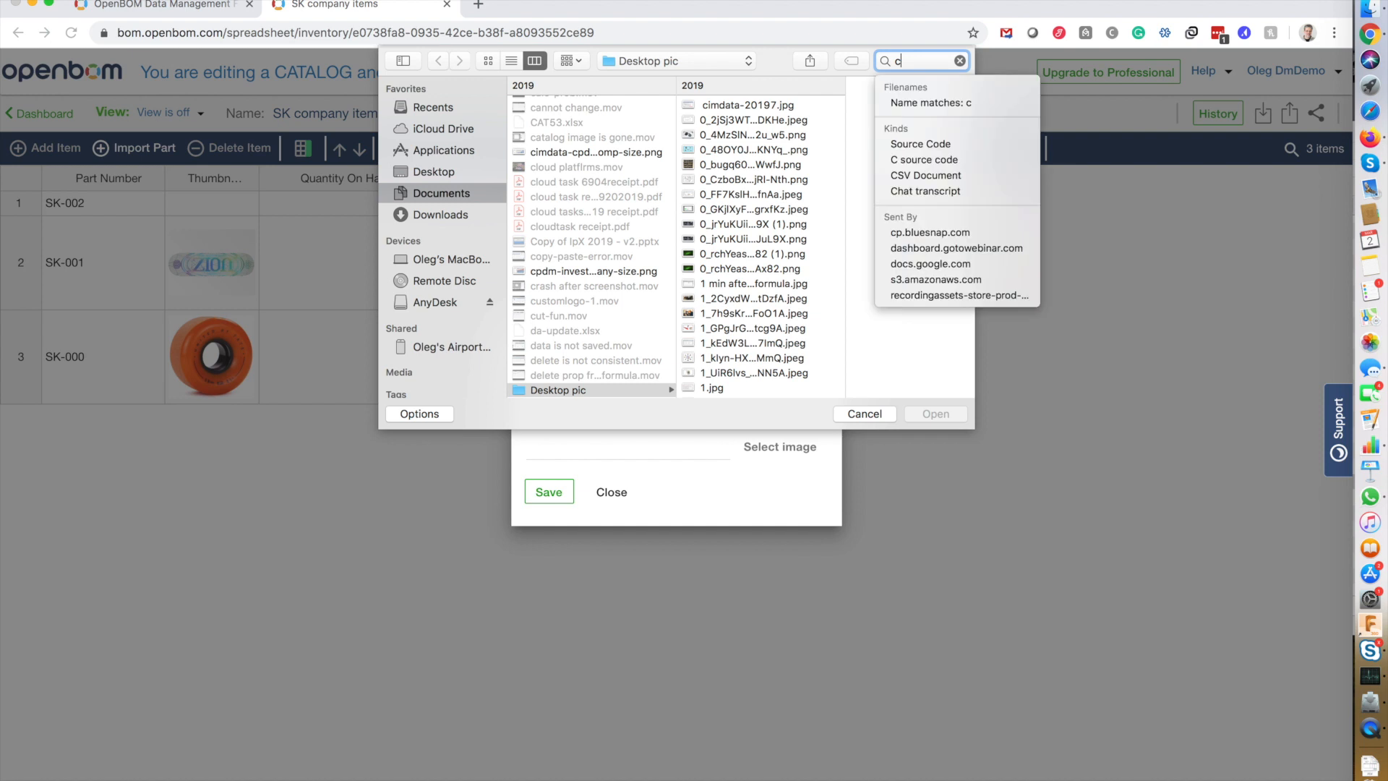
pyautogui.press('BackSpace')
pyautogui.write('ew')
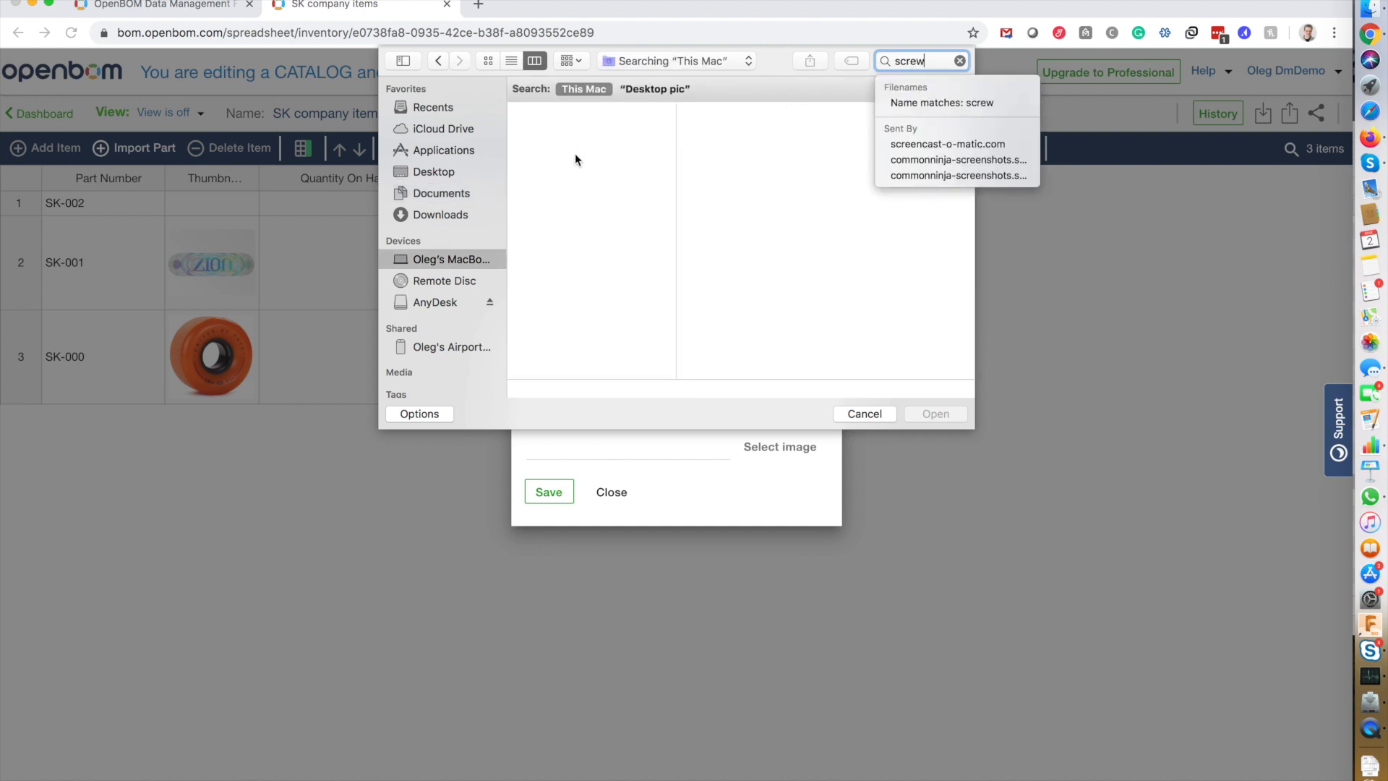
pyautogui.press('Return')
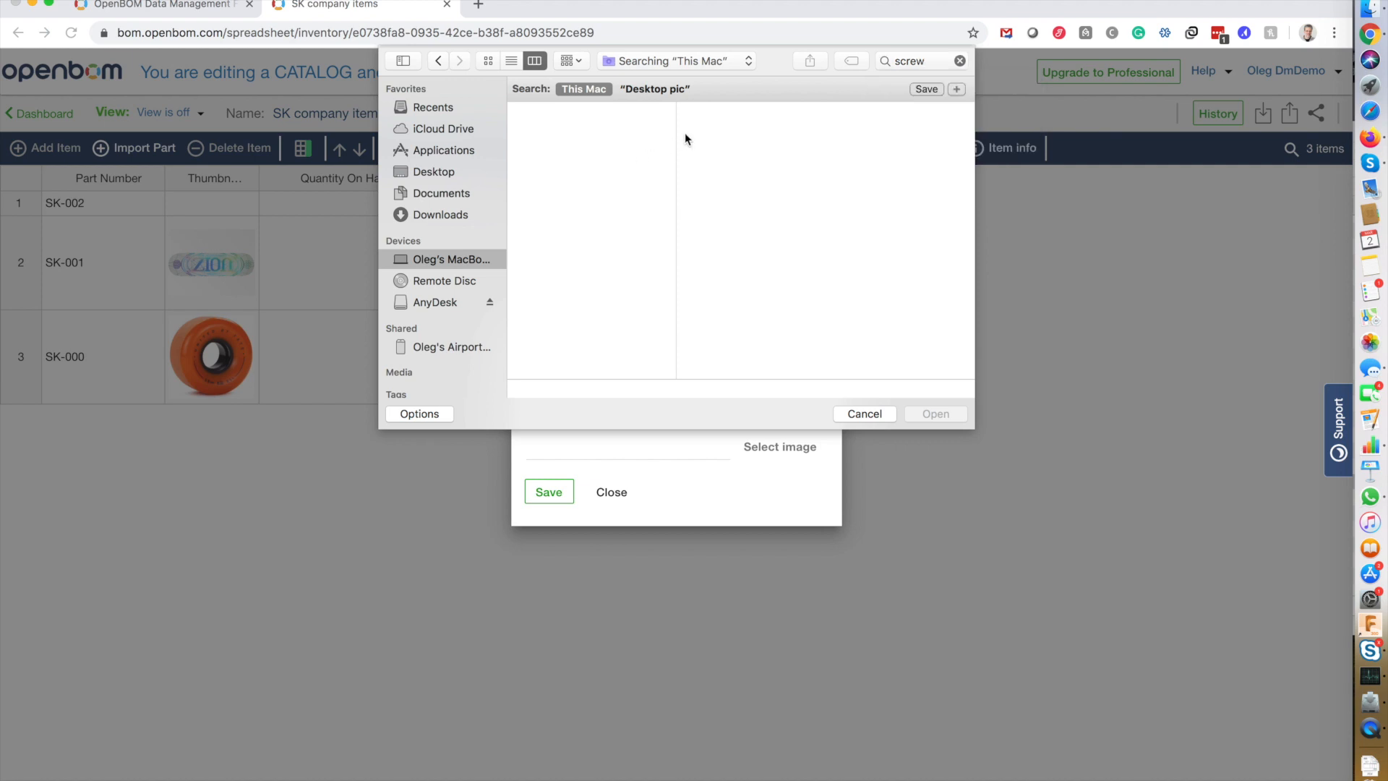
pyautogui.click(567, 158)
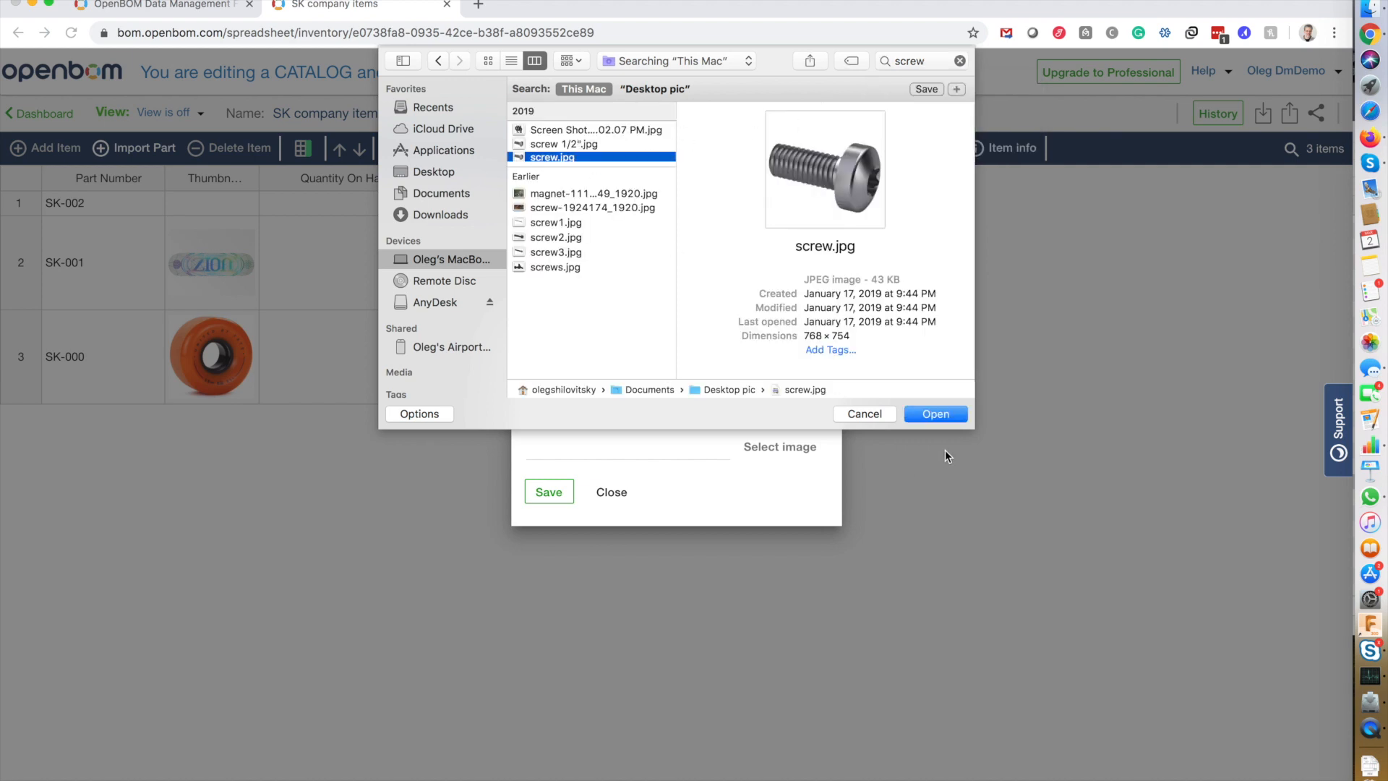
pyautogui.click(935, 415)
pyautogui.click(554, 495)
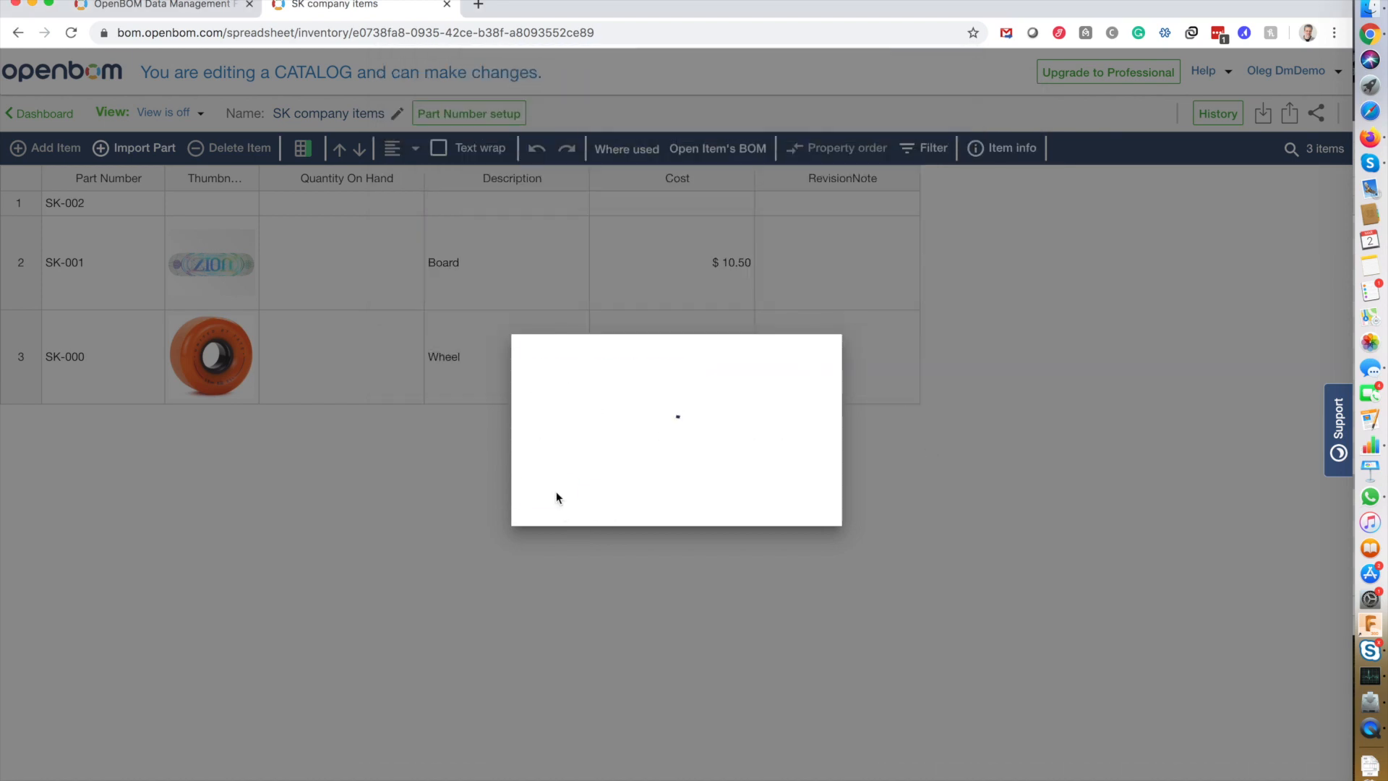
# Set the description of item SK-002 to screw and its cost to 0.5.
pyautogui.click(509, 255)
pyautogui.write('screww')
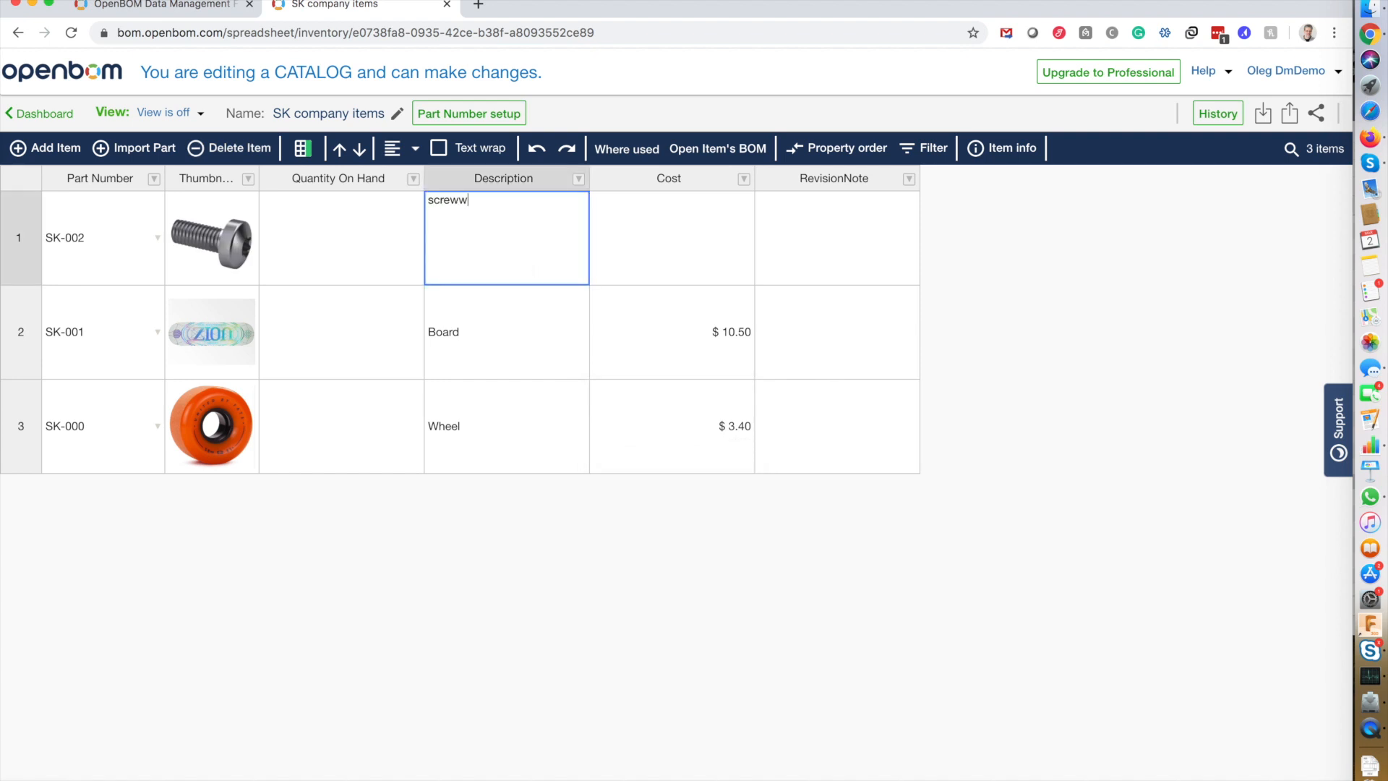
pyautogui.press('BackSpace')
pyautogui.press('Tab')
pyautogui.write('0.5')
pyautogui.press('Tab')
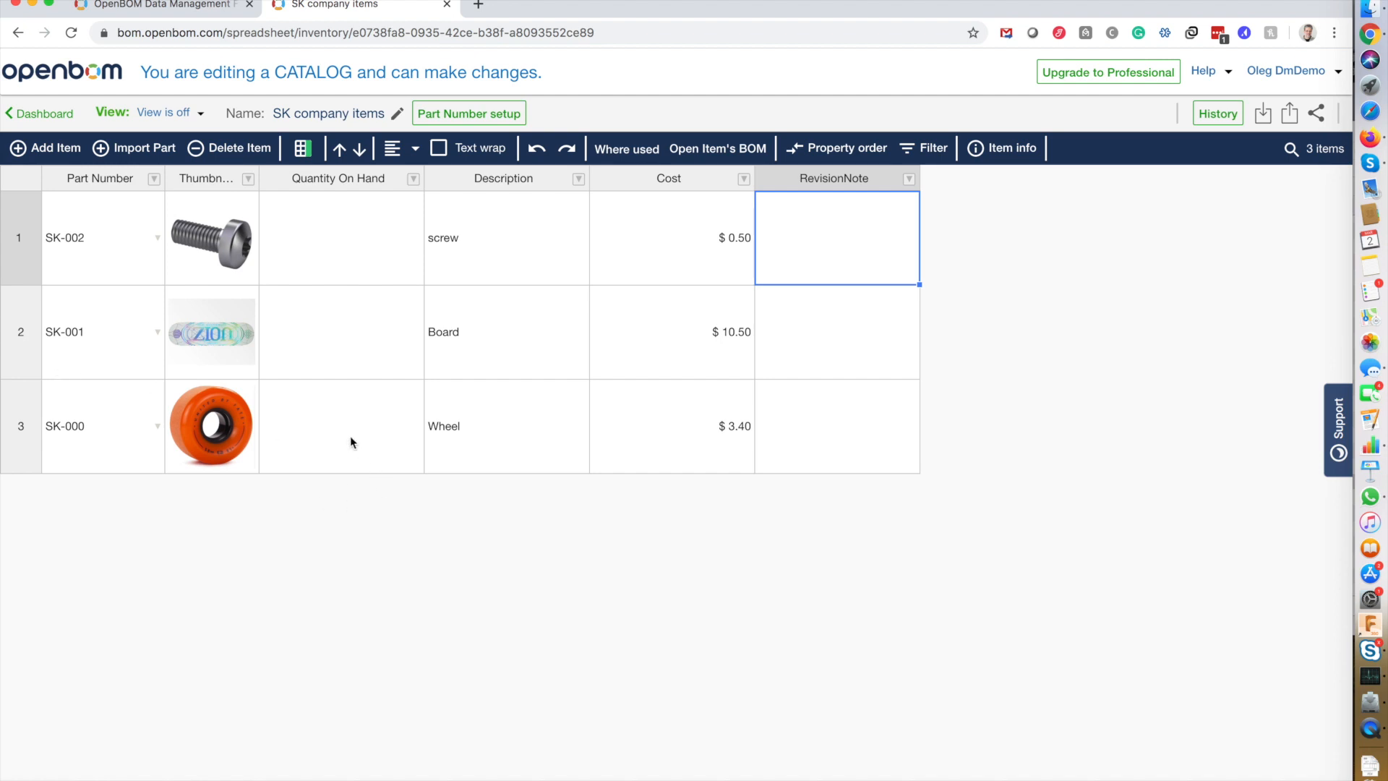
# Add a new catalog item with part number SK-003.
pyautogui.click(45, 148)
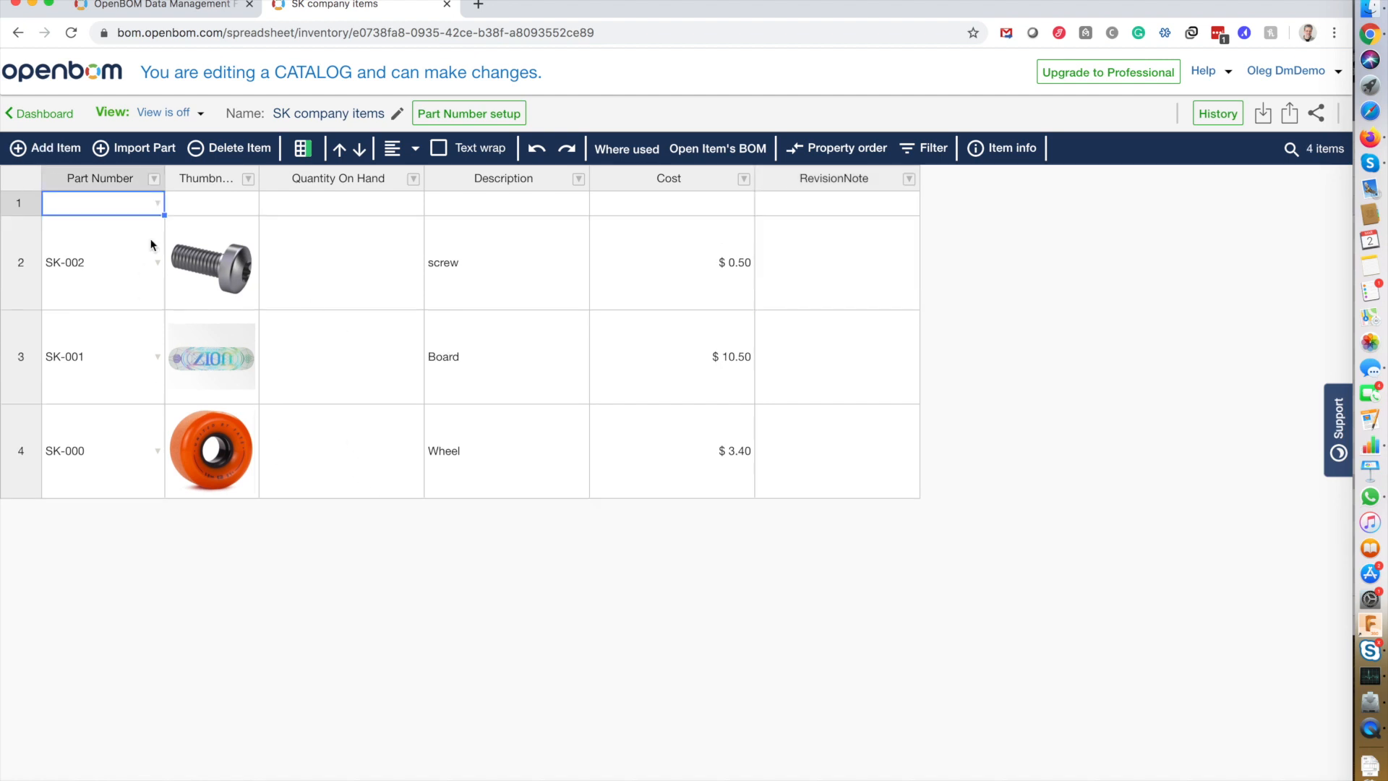
pyautogui.write('SK-')
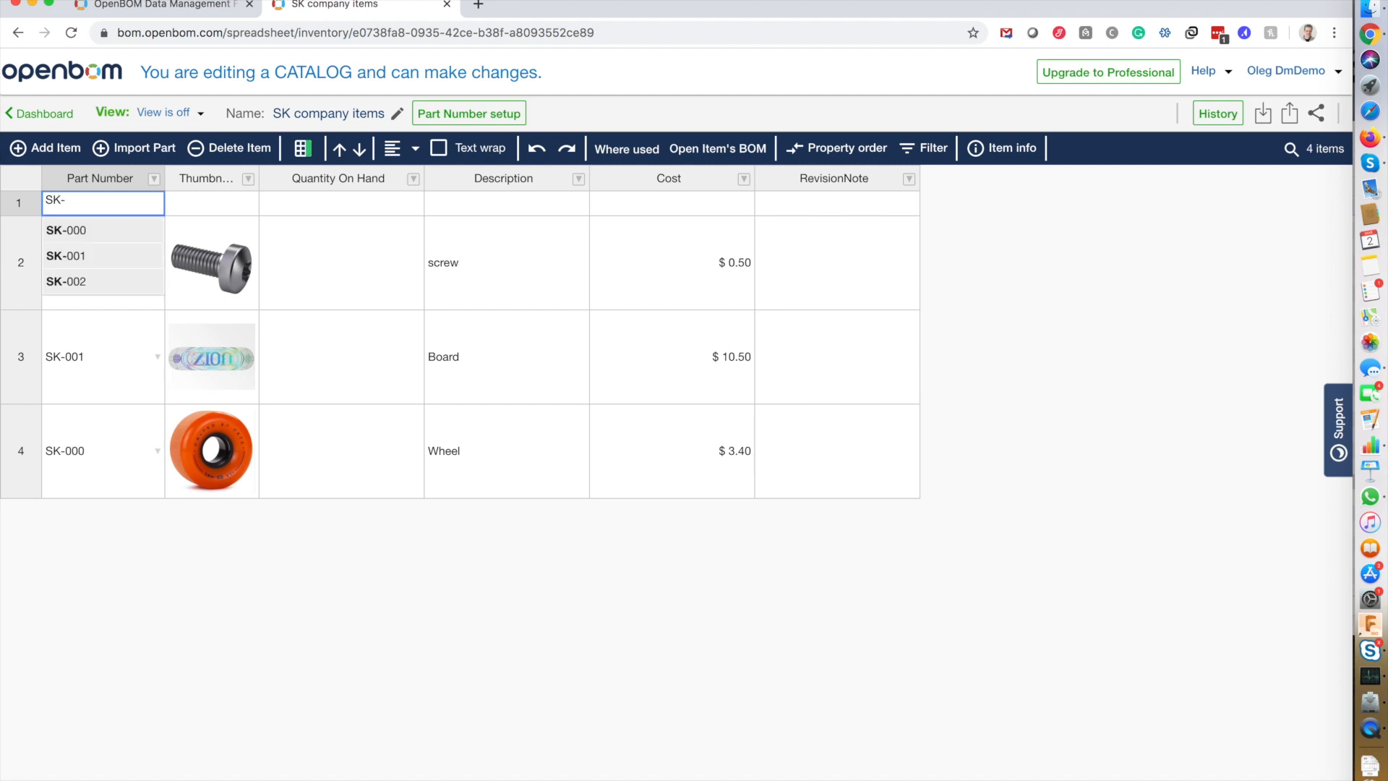
pyautogui.write('003')
pyautogui.press('Tab')
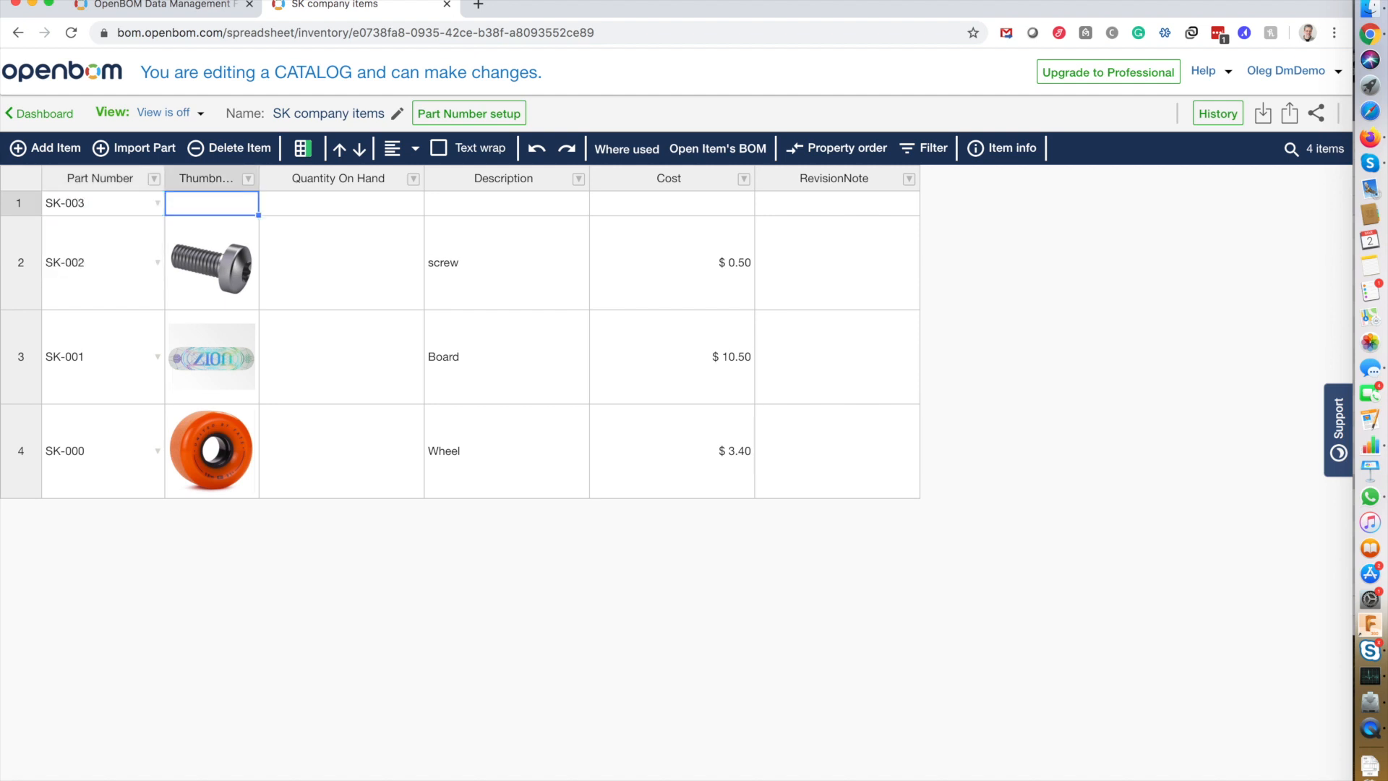
# Find the skateboard pictures on the computer and set skateboard.png as the thumbnail image of item SK-003.
pyautogui.rightClick(199, 201)
pyautogui.click(325, 502)
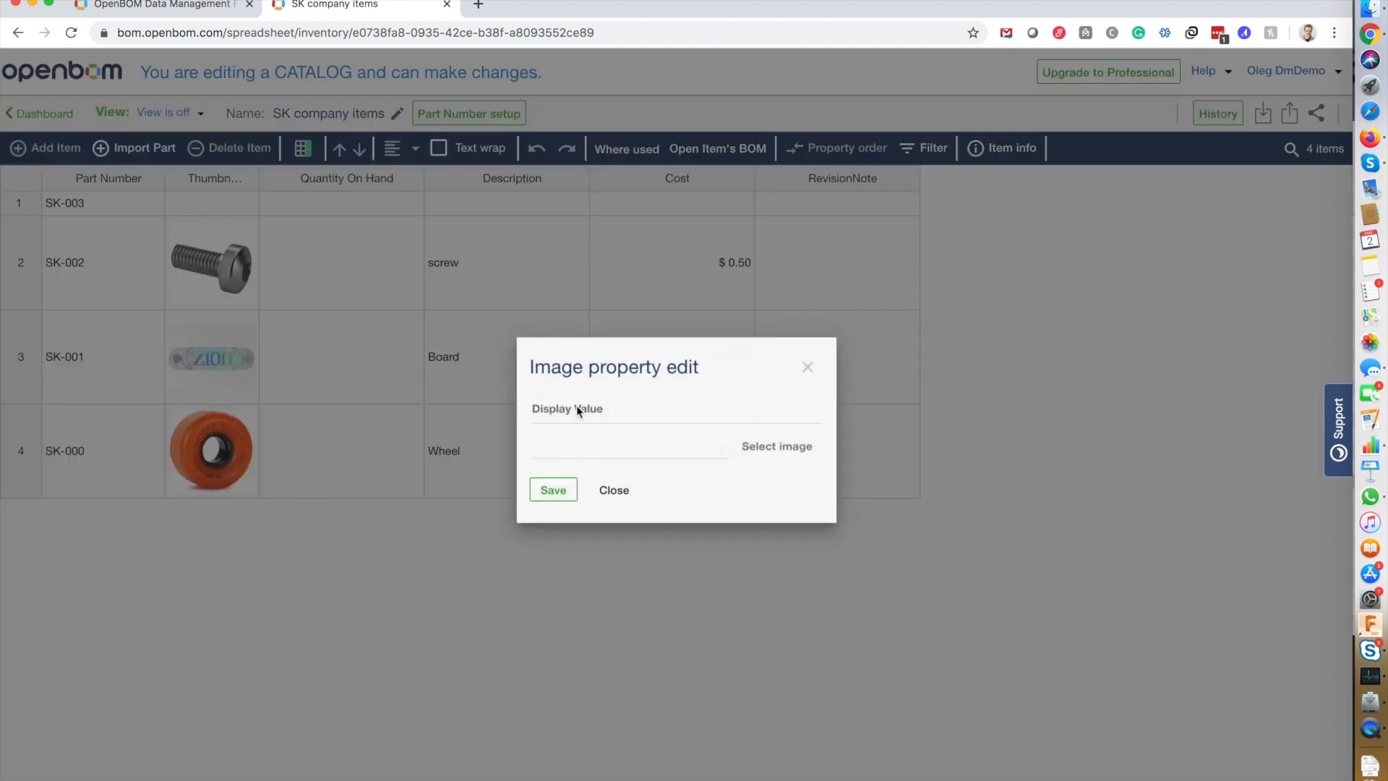
pyautogui.click(809, 448)
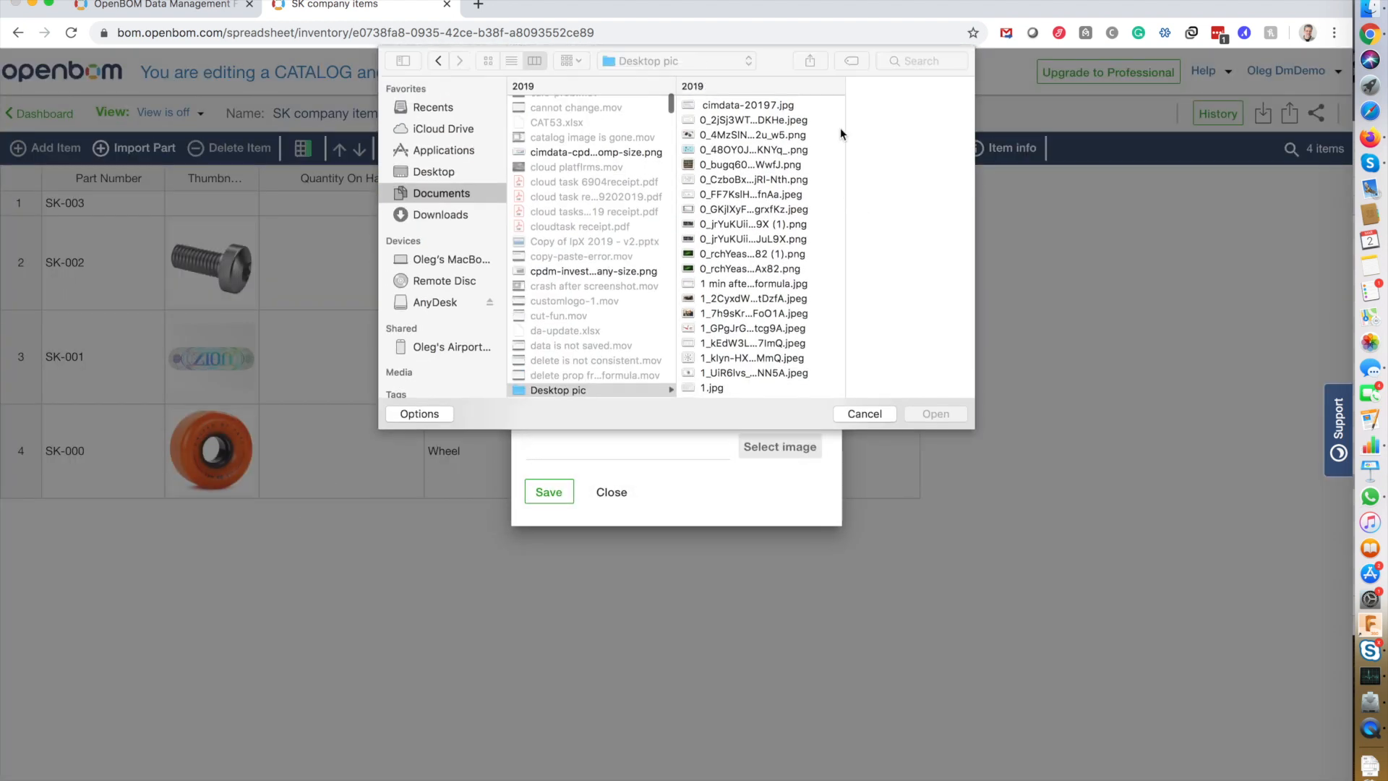
pyautogui.click(922, 60)
pyautogui.write('skate')
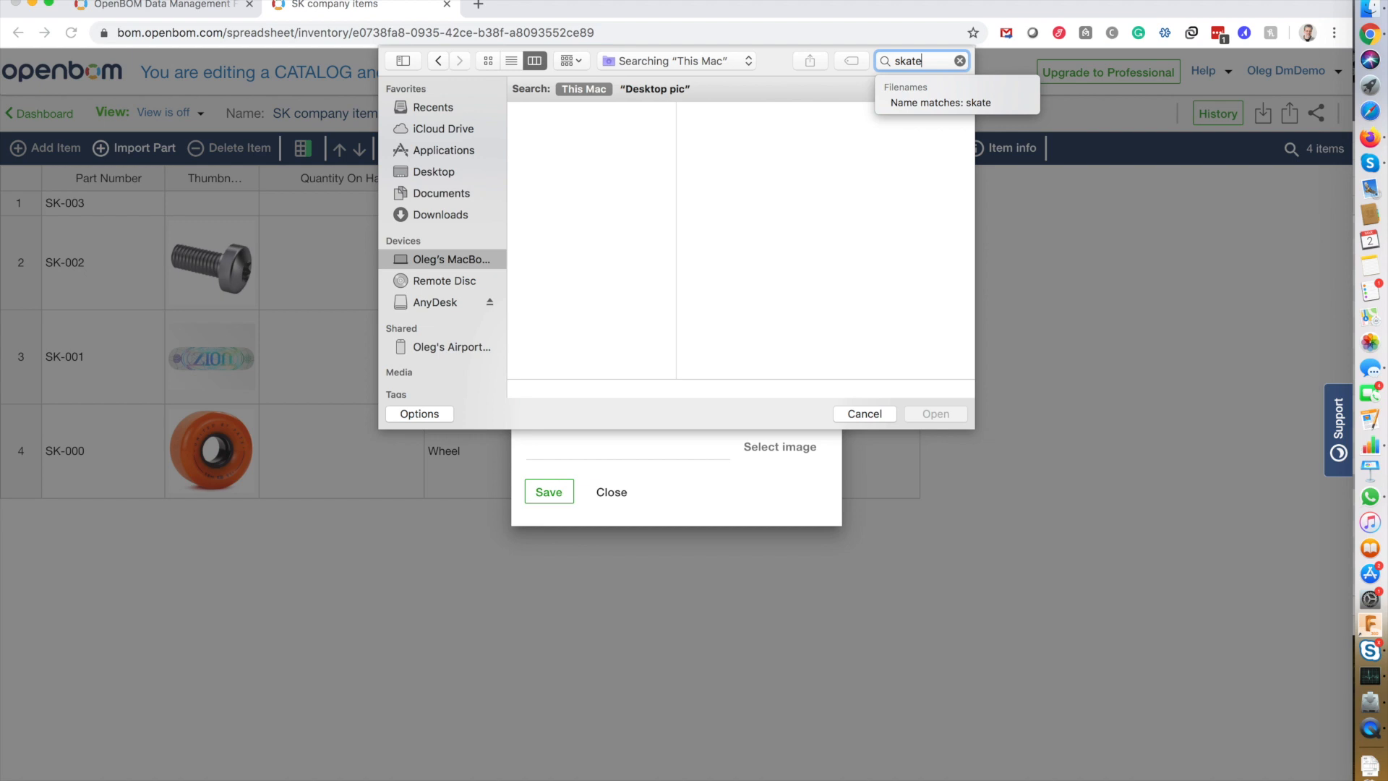
pyautogui.write('boa')
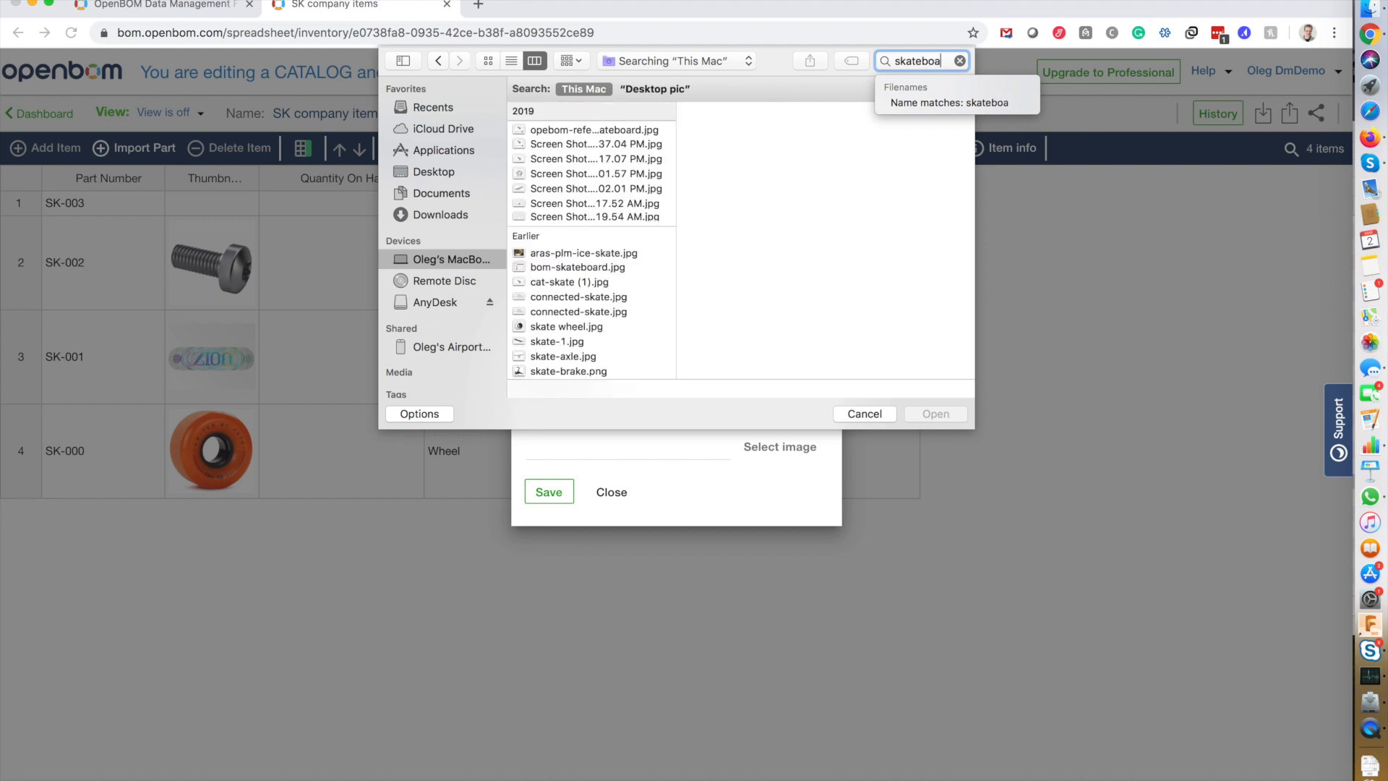
pyautogui.click(639, 132)
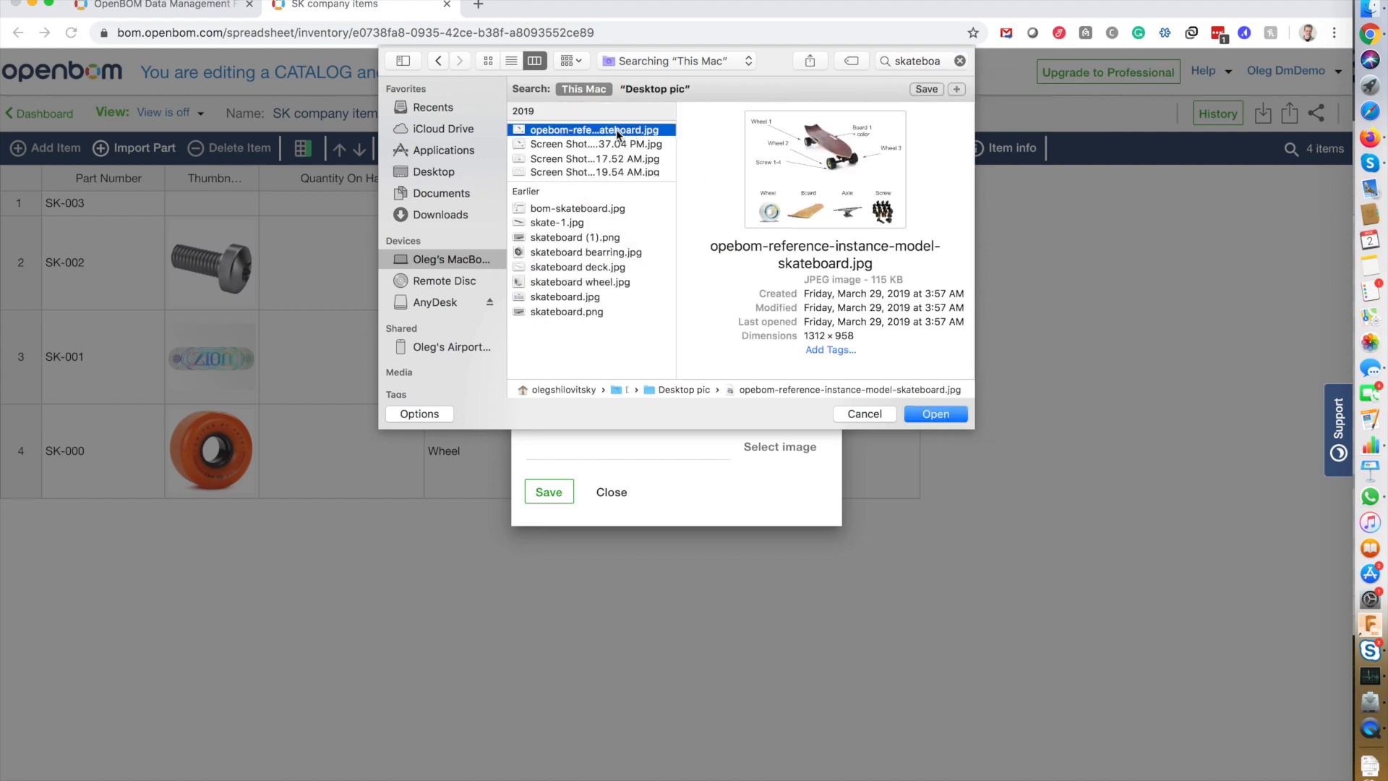
pyautogui.click(587, 312)
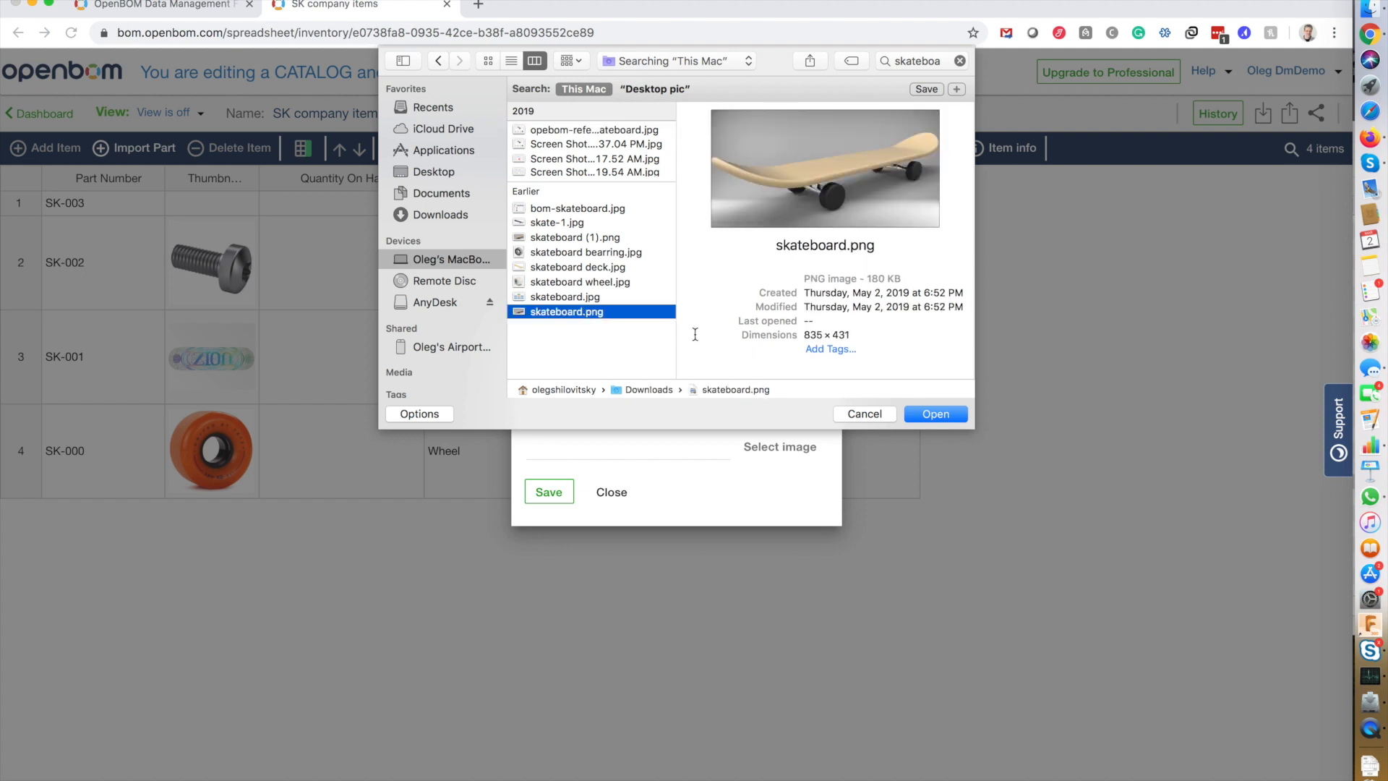
pyautogui.click(616, 295)
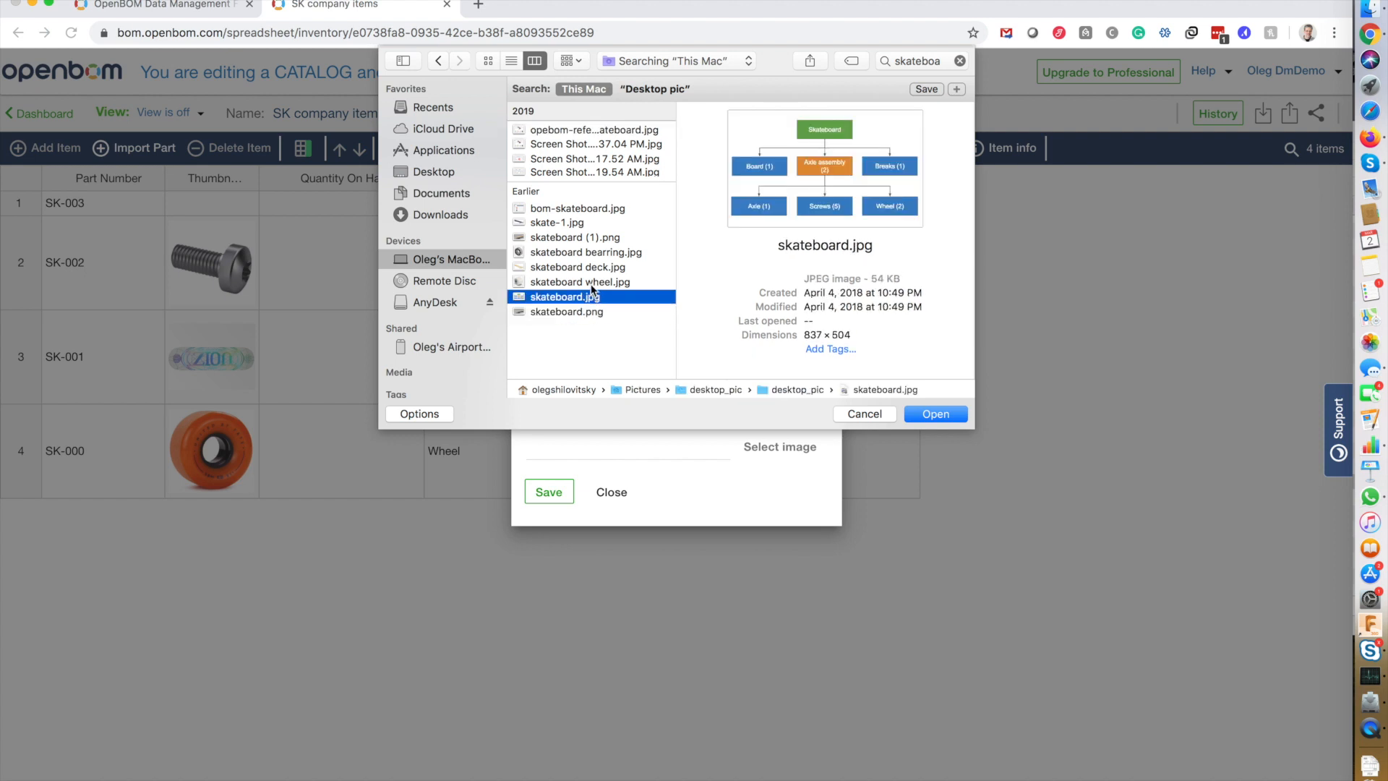
pyautogui.click(592, 283)
pyautogui.click(591, 312)
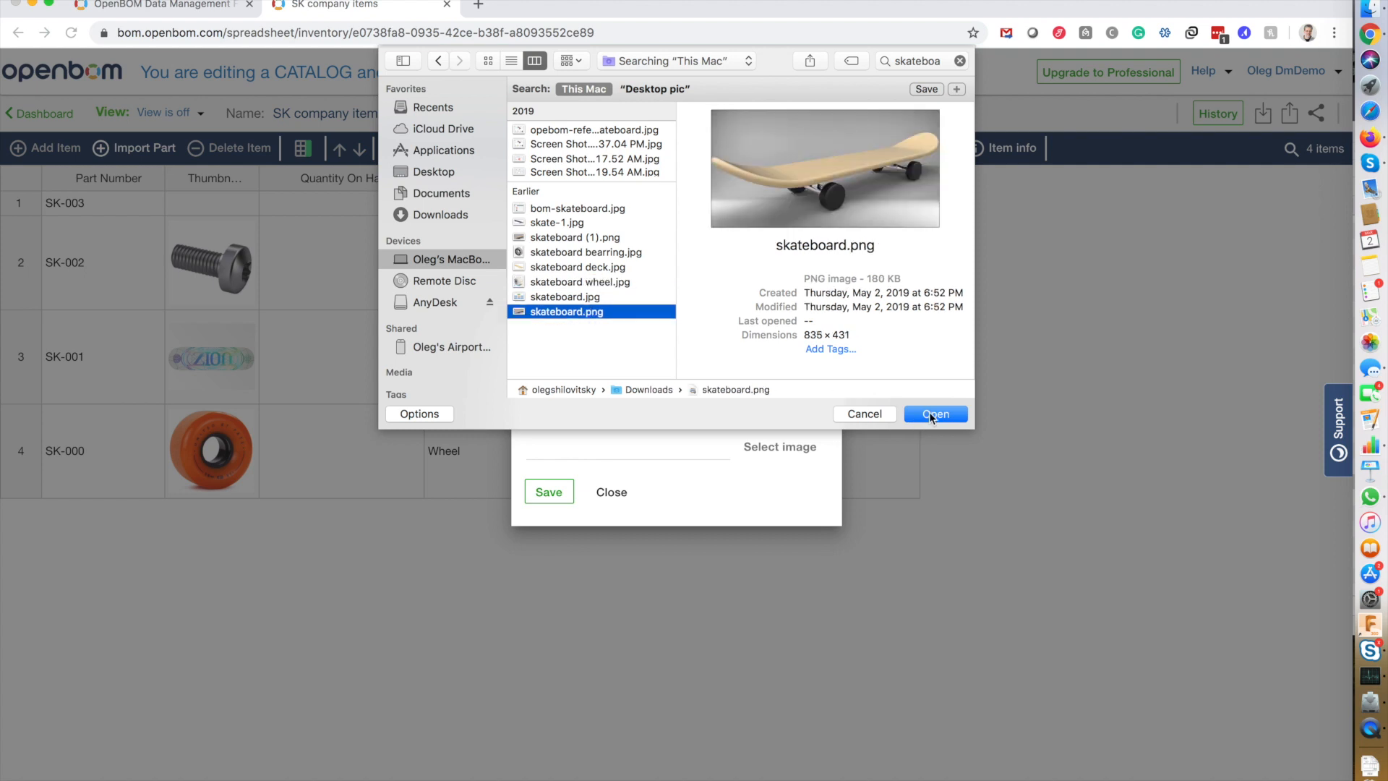
pyautogui.click(915, 417)
pyautogui.click(548, 492)
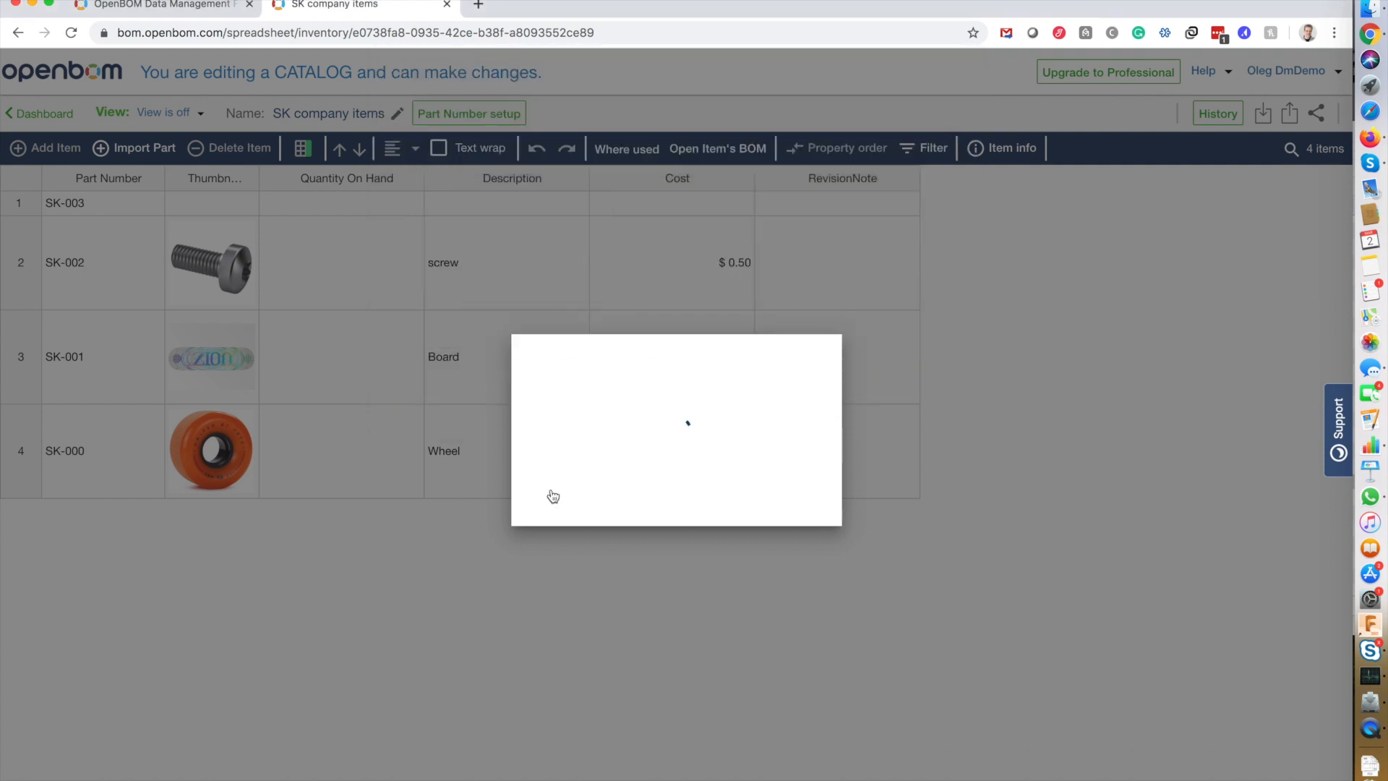
# Set the description of item SK-003 to Board, leaving its cost empty.
pyautogui.click(362, 243)
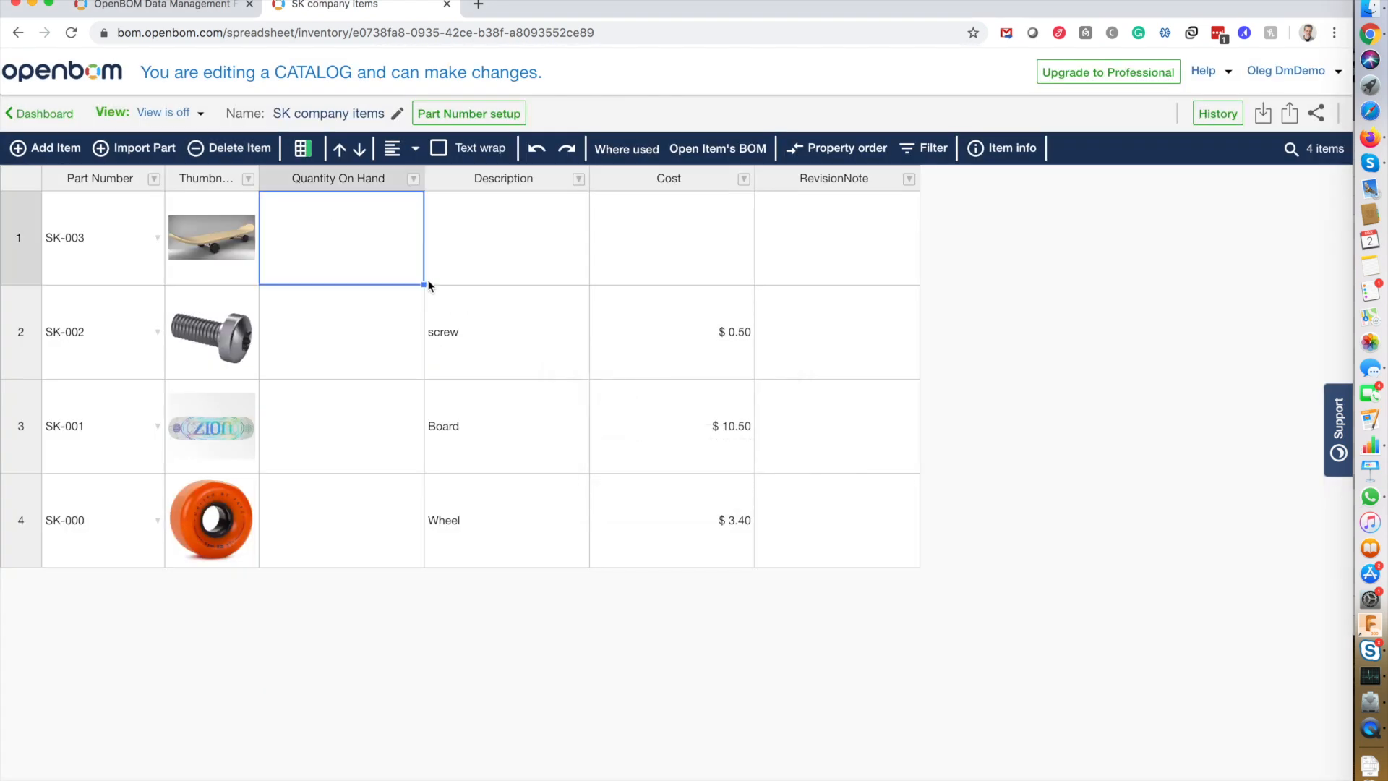
pyautogui.click(519, 253)
pyautogui.write('Board')
pyautogui.press('Tab')
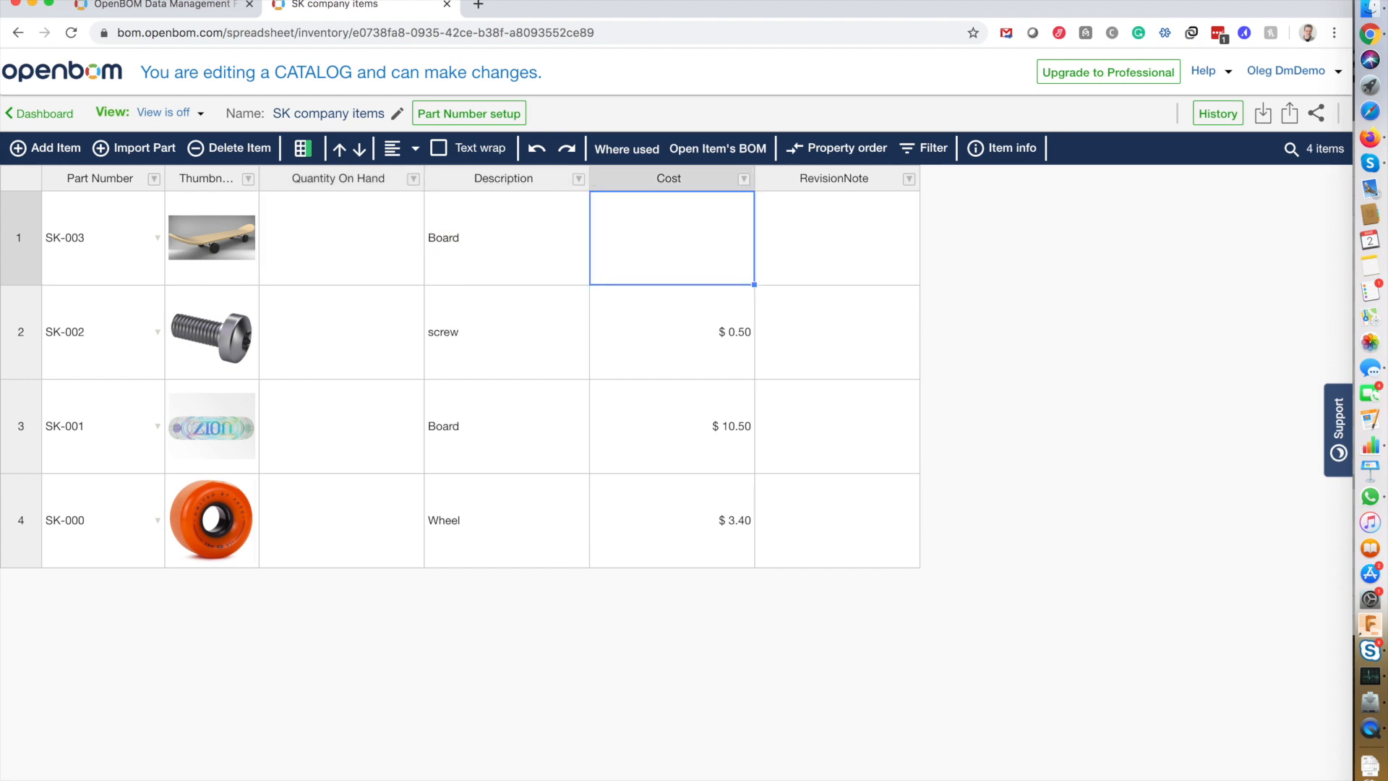
pyautogui.press('Tab')
pyautogui.click(272, 323)
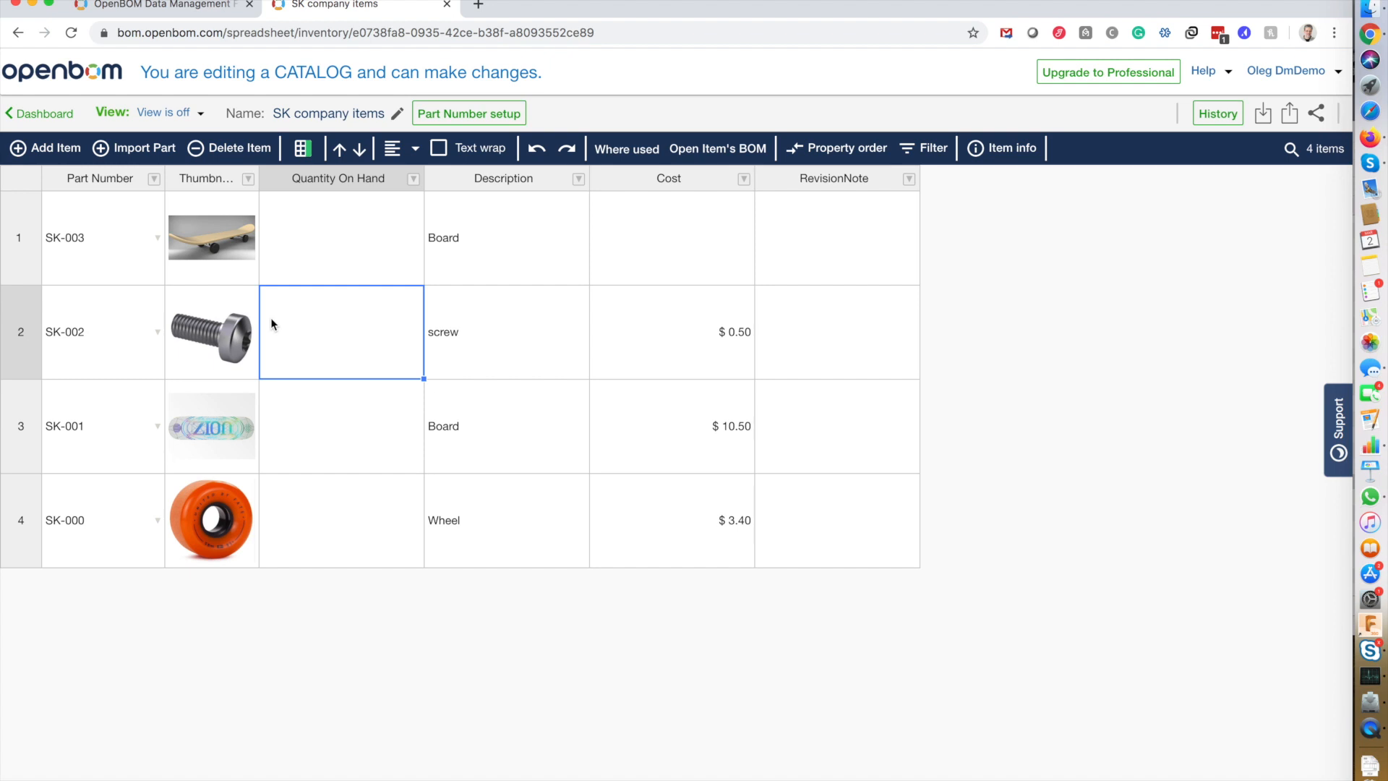
# Switch to the OpenBOM data management fundamentals article and examine its Reference-Instance-Quantity Bill of Materials diagram.
pyautogui.click(137, 8)
pyautogui.scroll(-3, 499, 366)
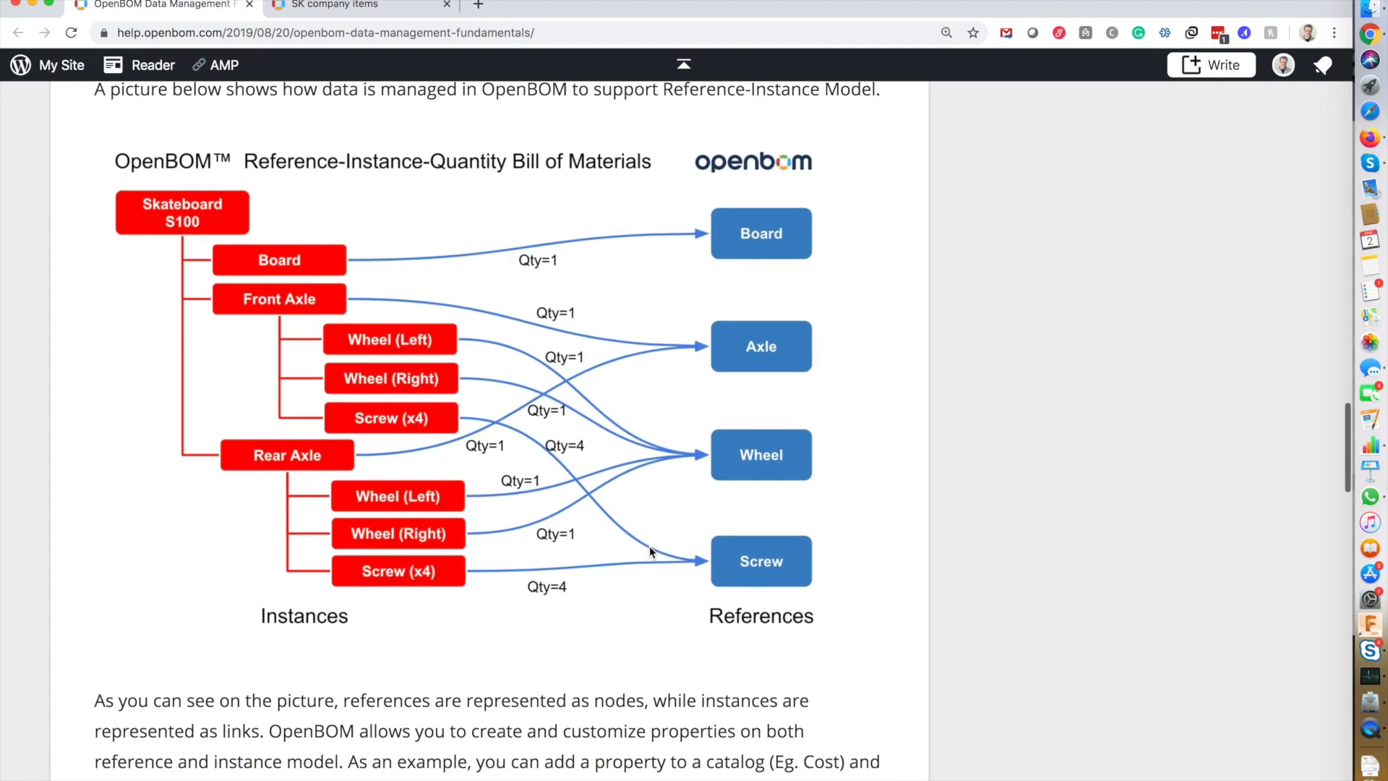
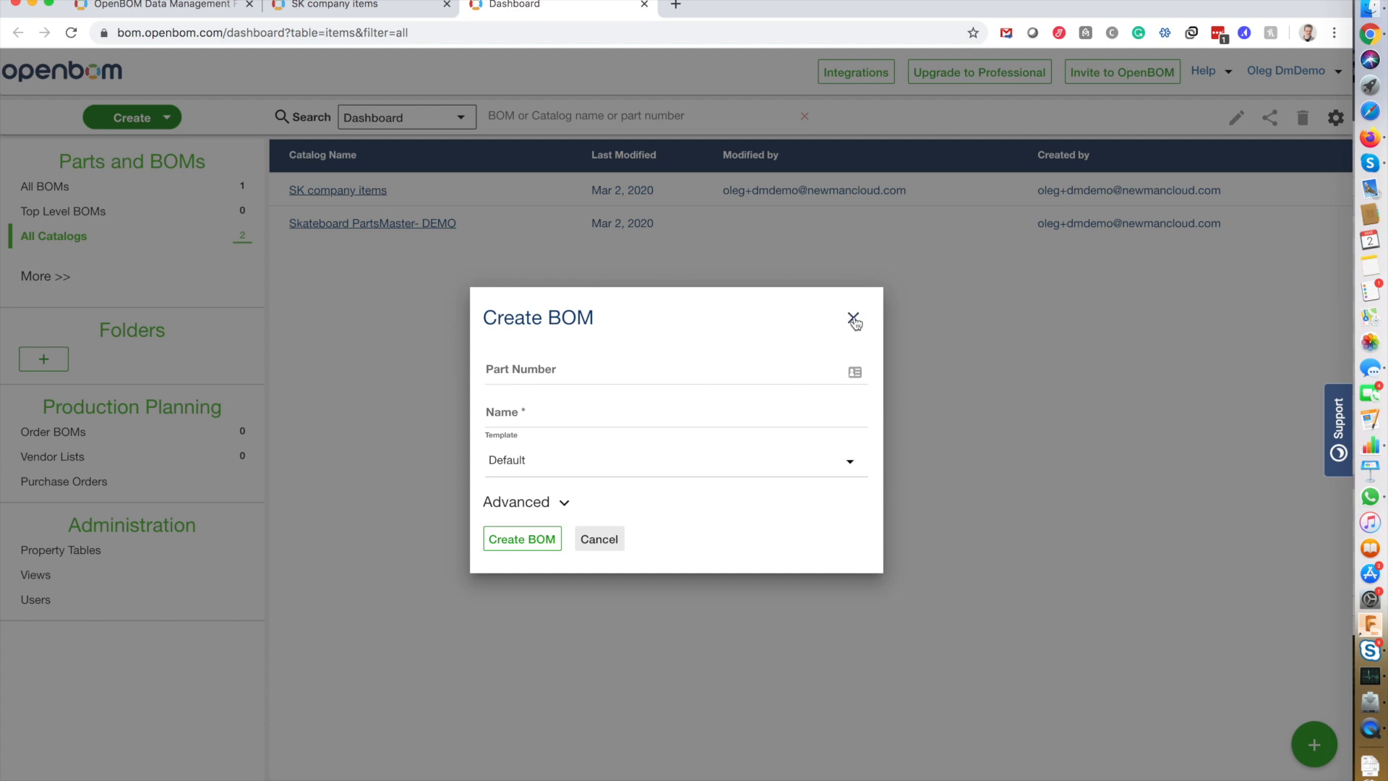
# Open the BOM of item SK-003 from the SK company items catalog and agree to create it.
pyautogui.click(345, 5)
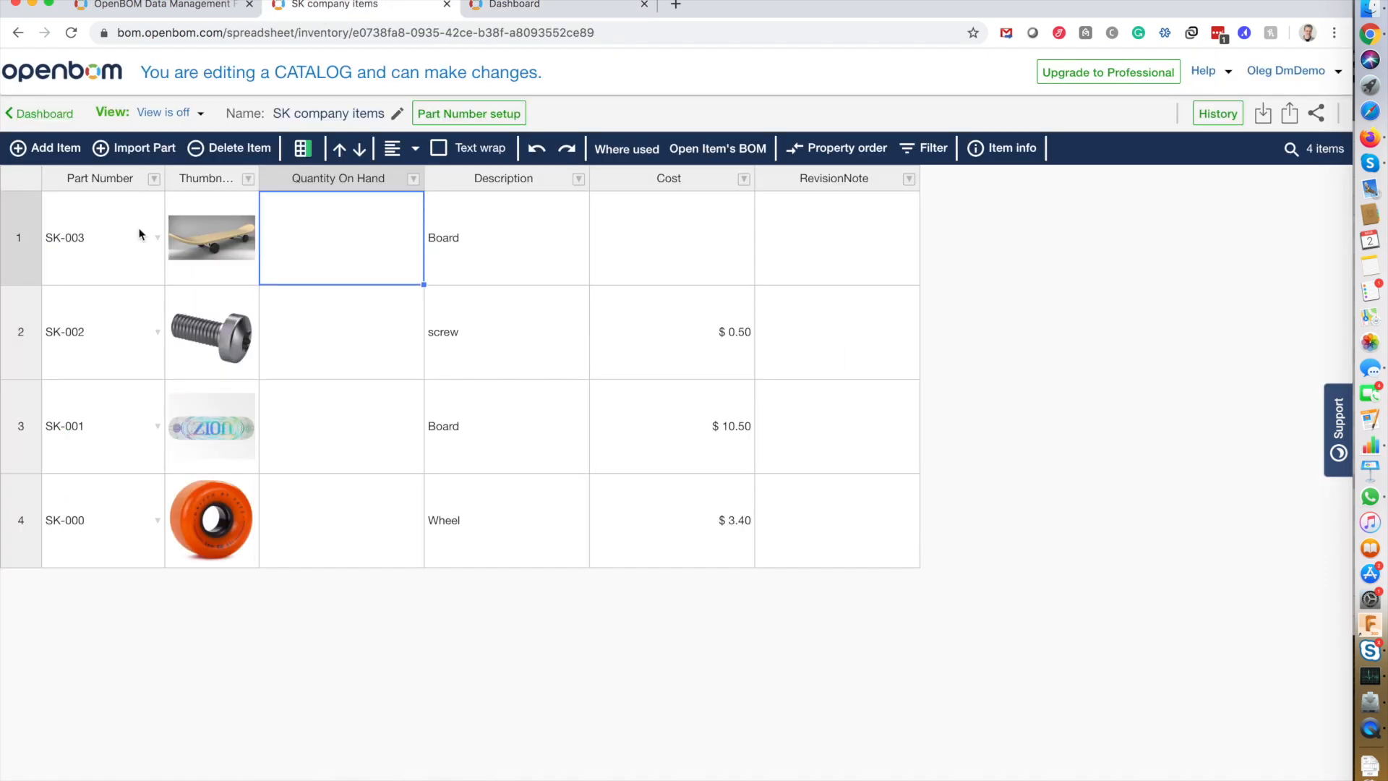
pyautogui.click(22, 235)
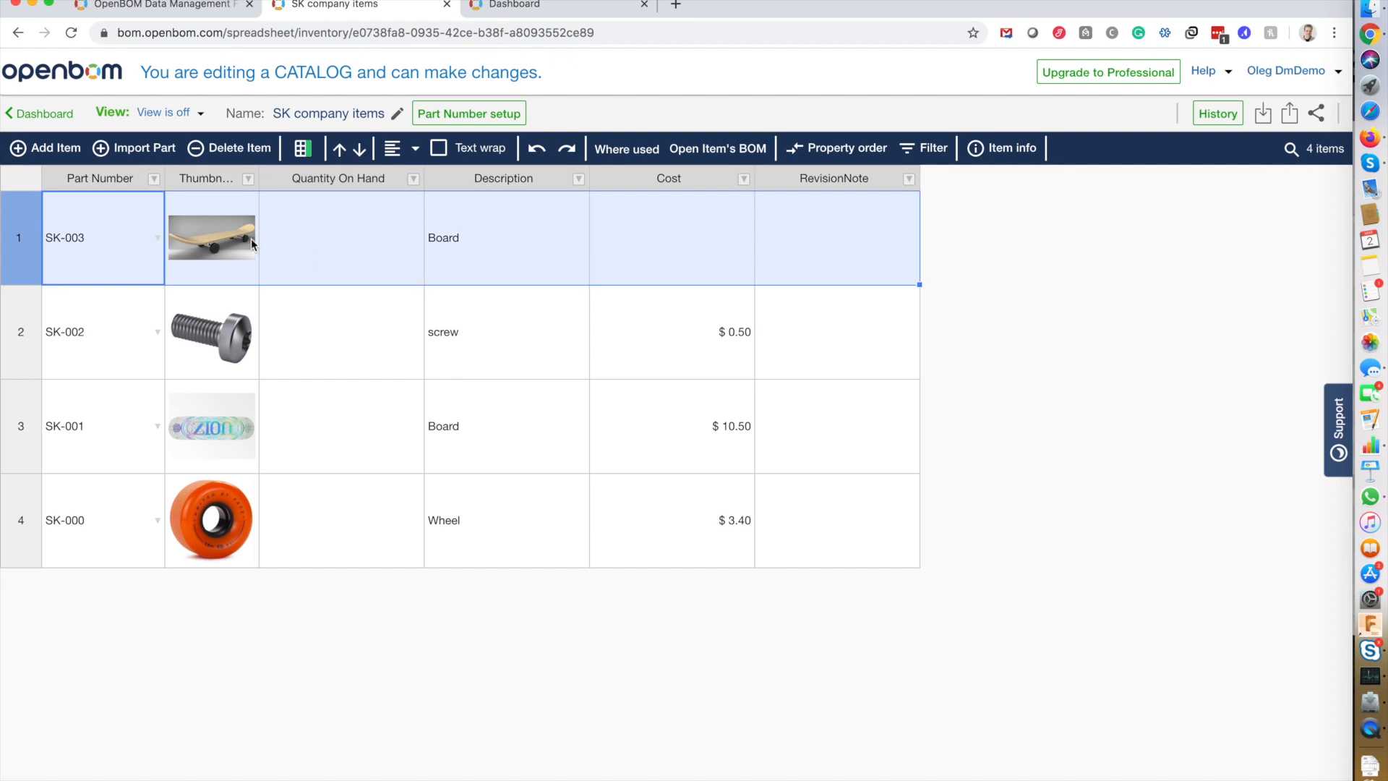
pyautogui.click(700, 148)
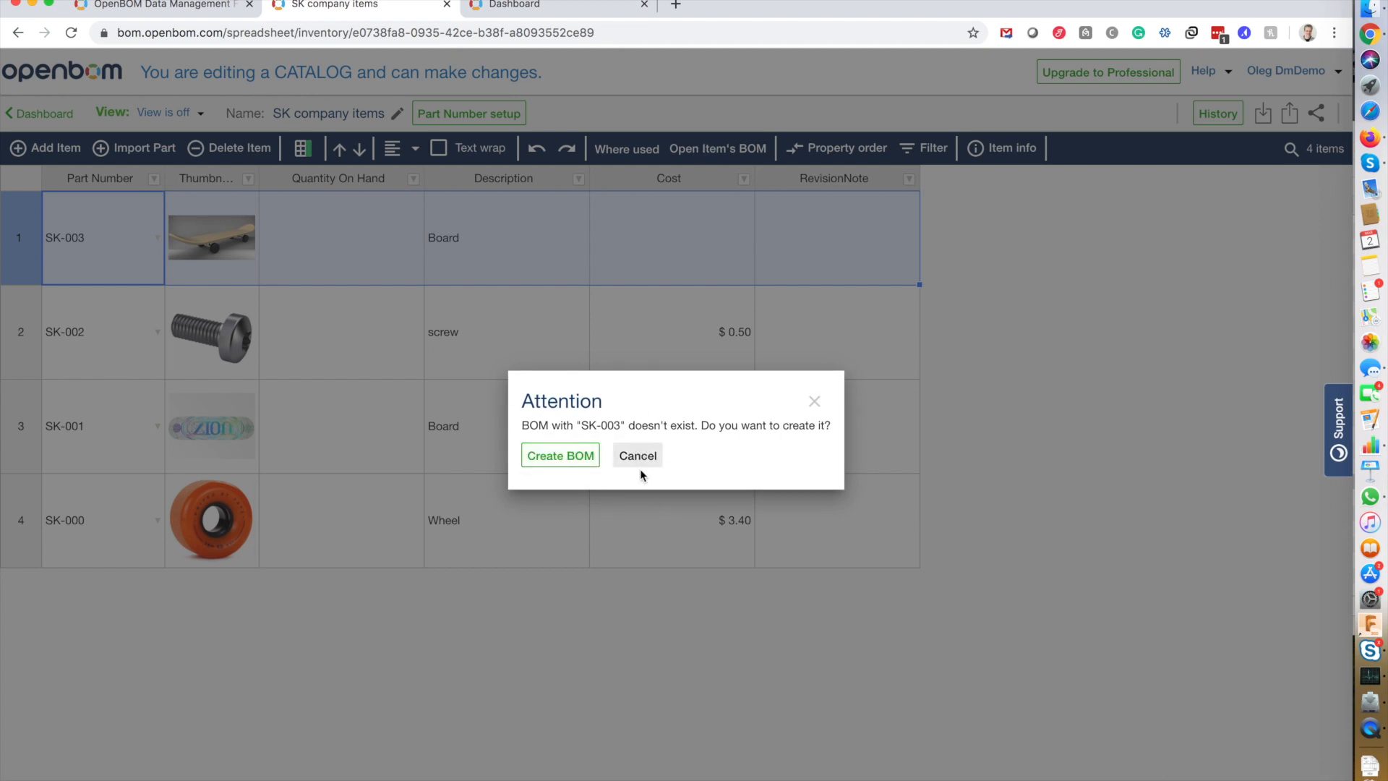
pyautogui.click(585, 459)
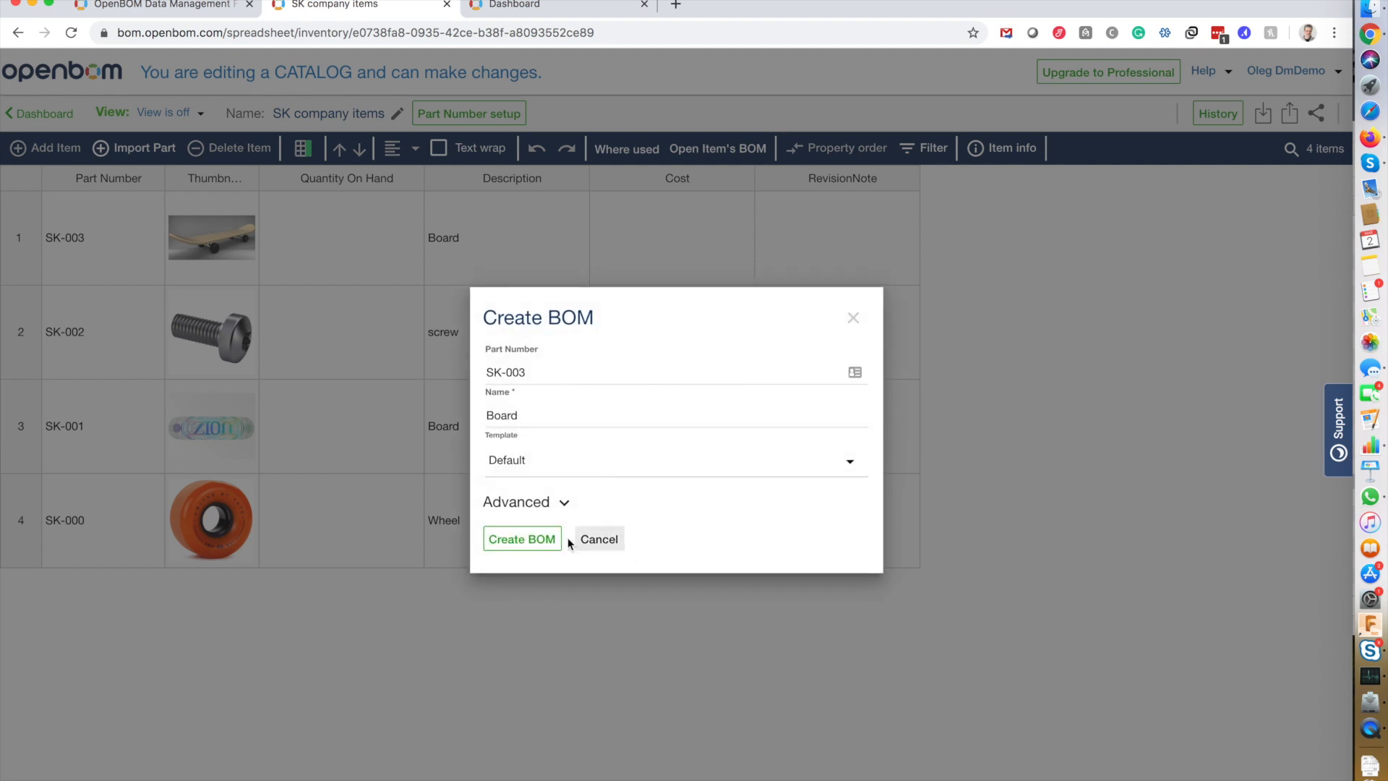
# Set the catalog of the new Board BOM to SK company items in the advanced options and create the BOM.
pyautogui.click(564, 503)
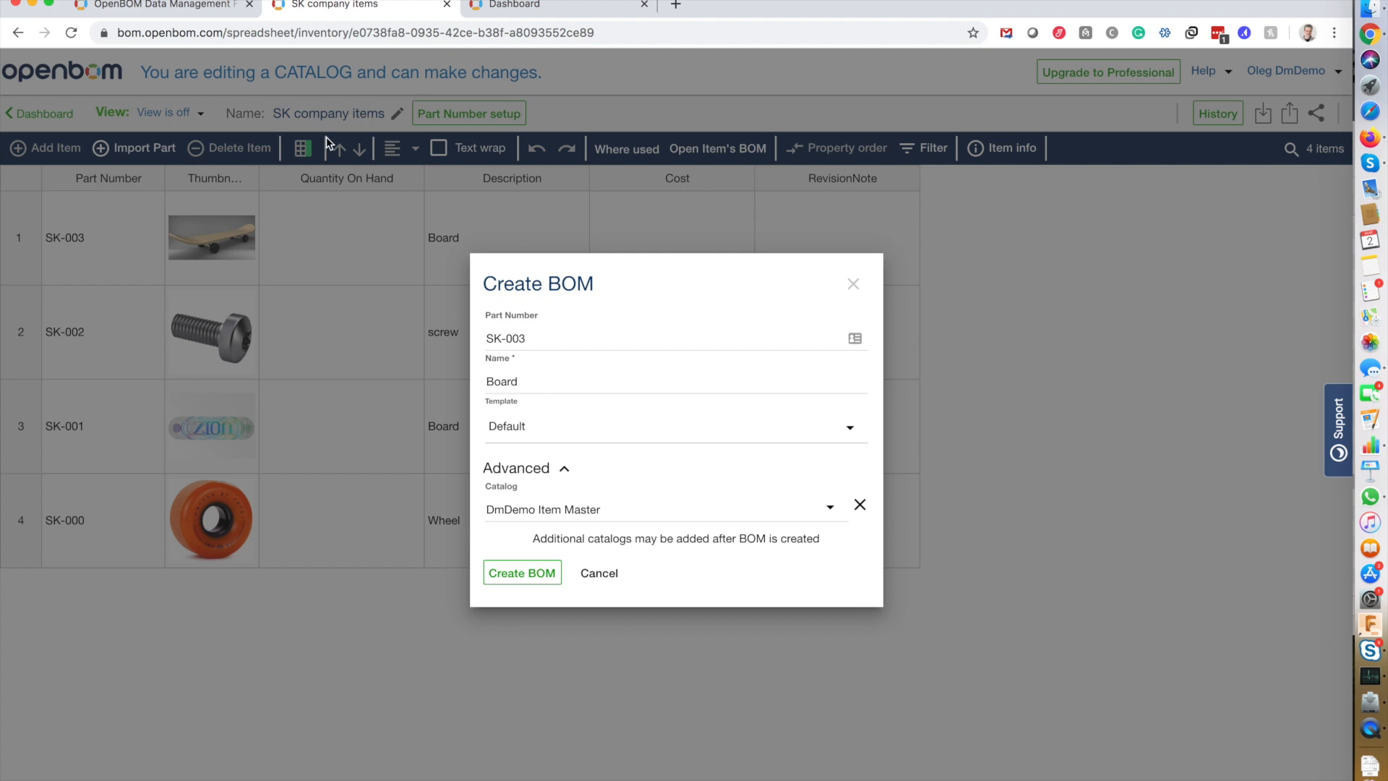
pyautogui.click(830, 510)
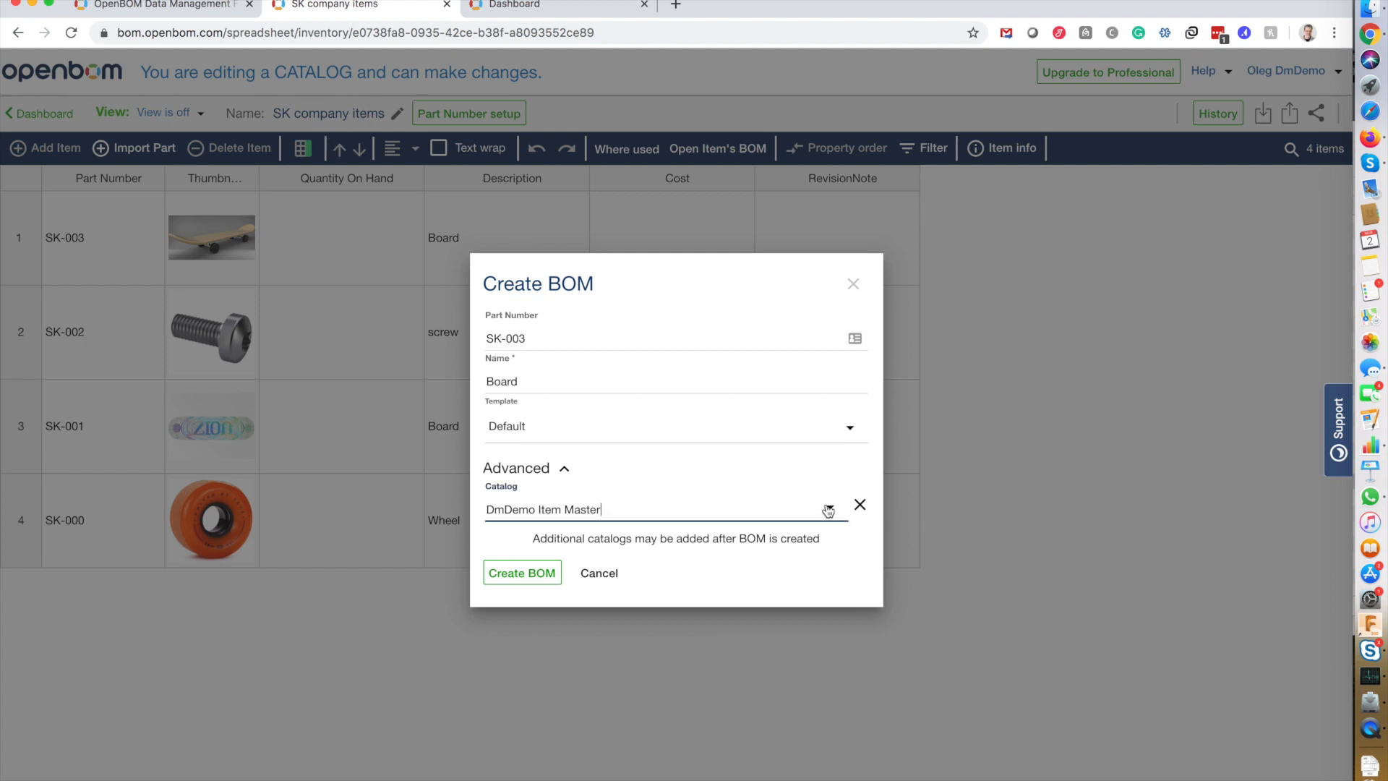
pyautogui.tripleClick(770, 518)
pyautogui.press('BackSpace')
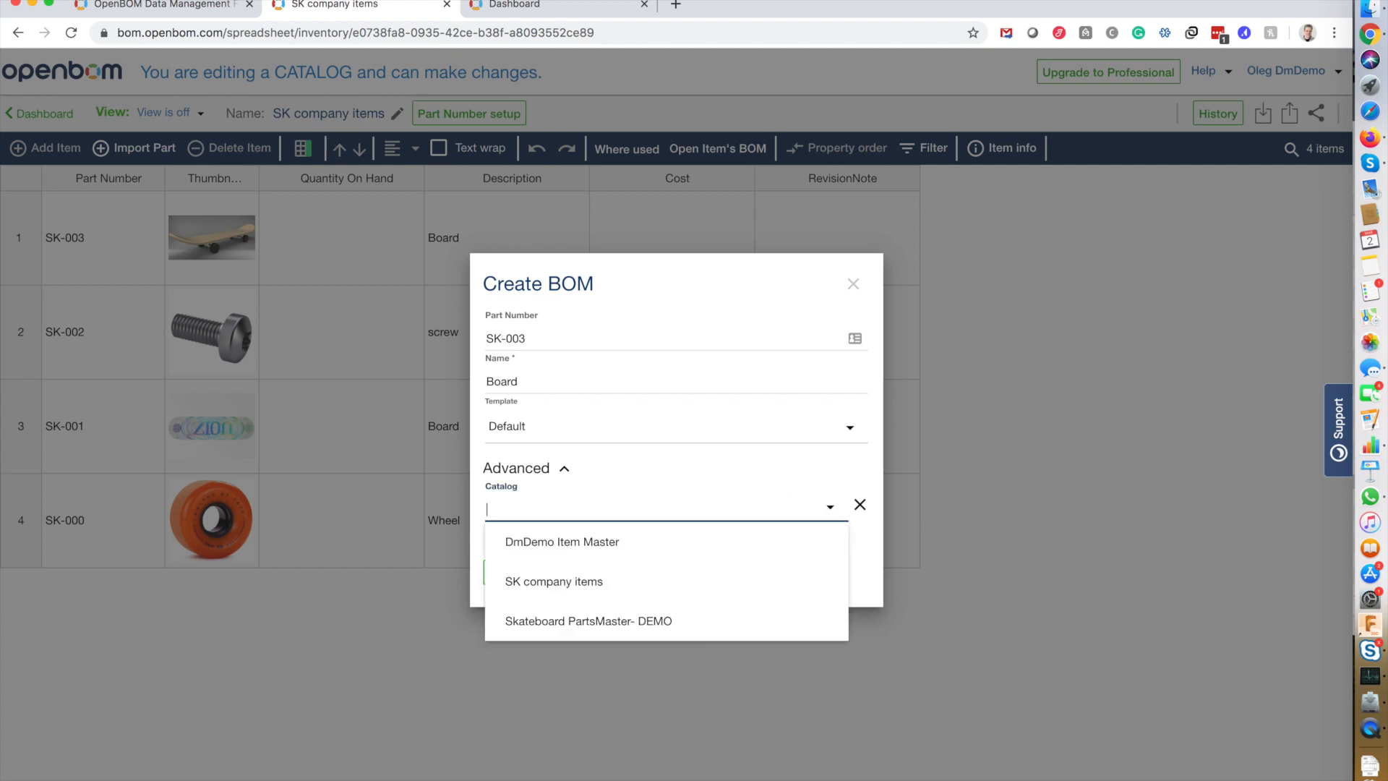
pyautogui.click(624, 583)
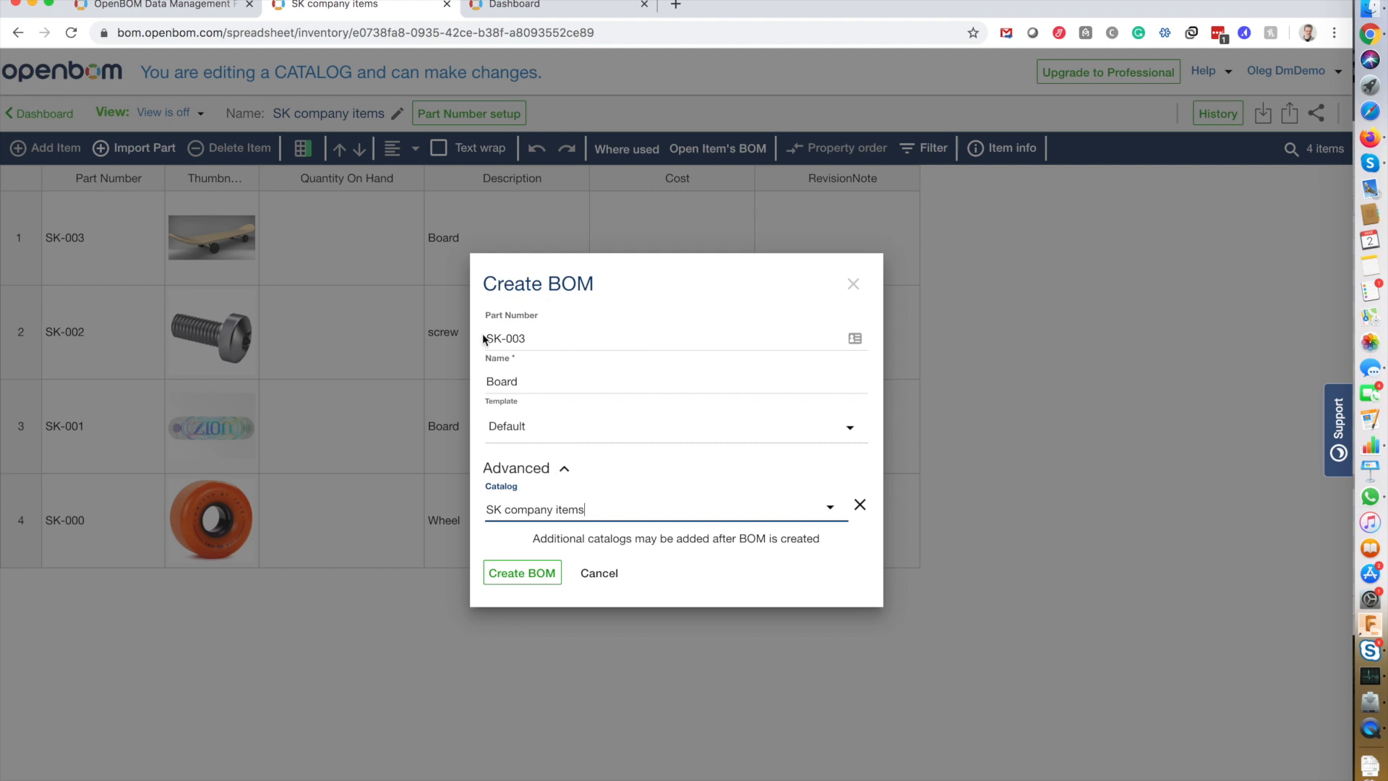
pyautogui.click(517, 574)
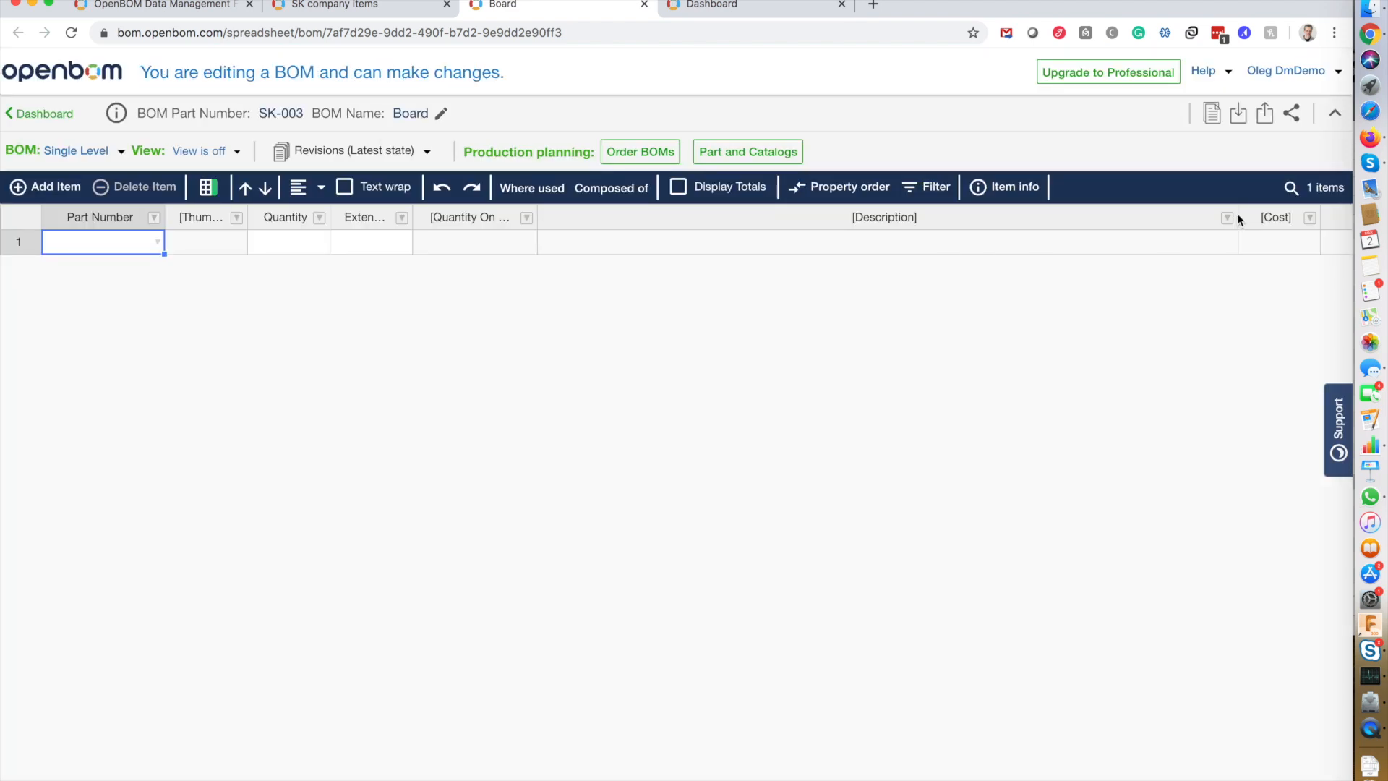
# Examine the property columns of the SK-003 BOM and the item information of its empty first row.
pyautogui.click(1241, 241)
pyautogui.click(1223, 238)
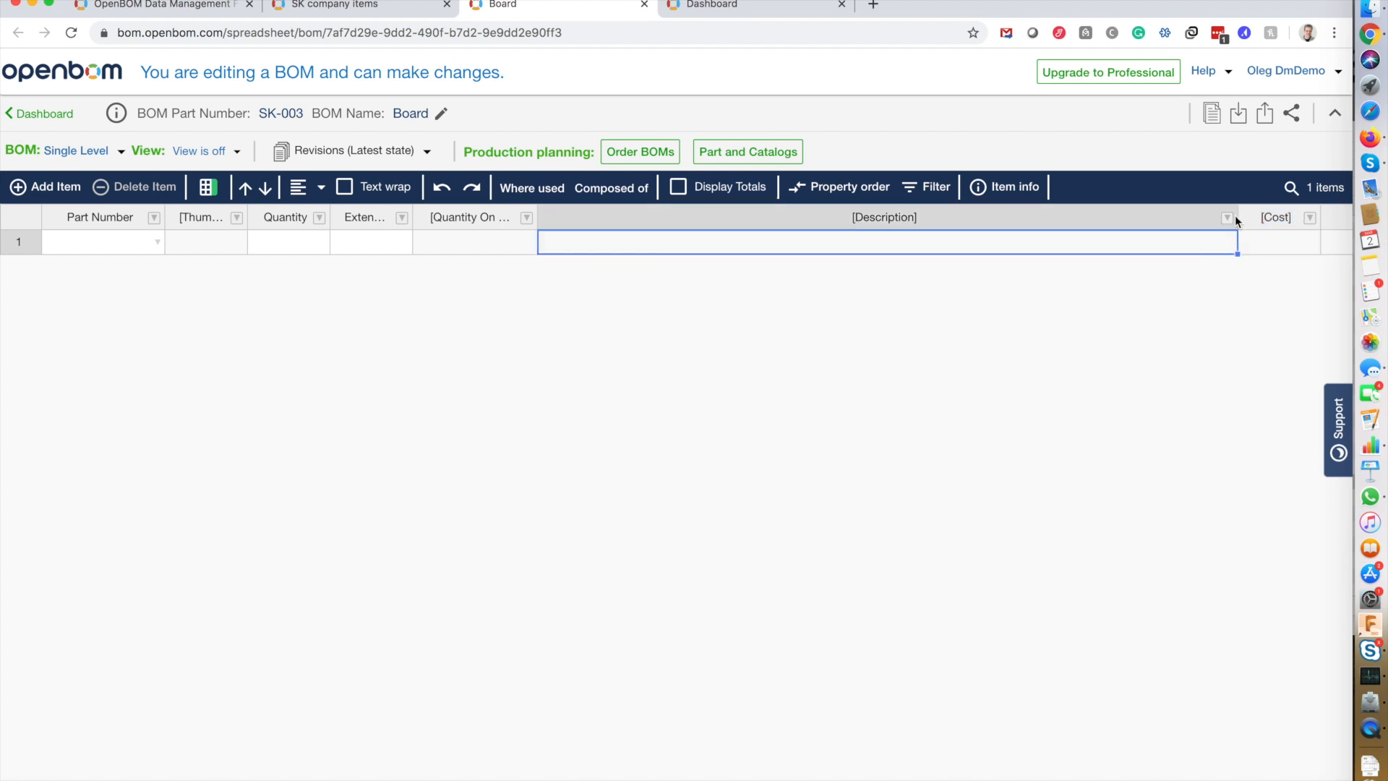
pyautogui.hscroll(4, 917, 329)
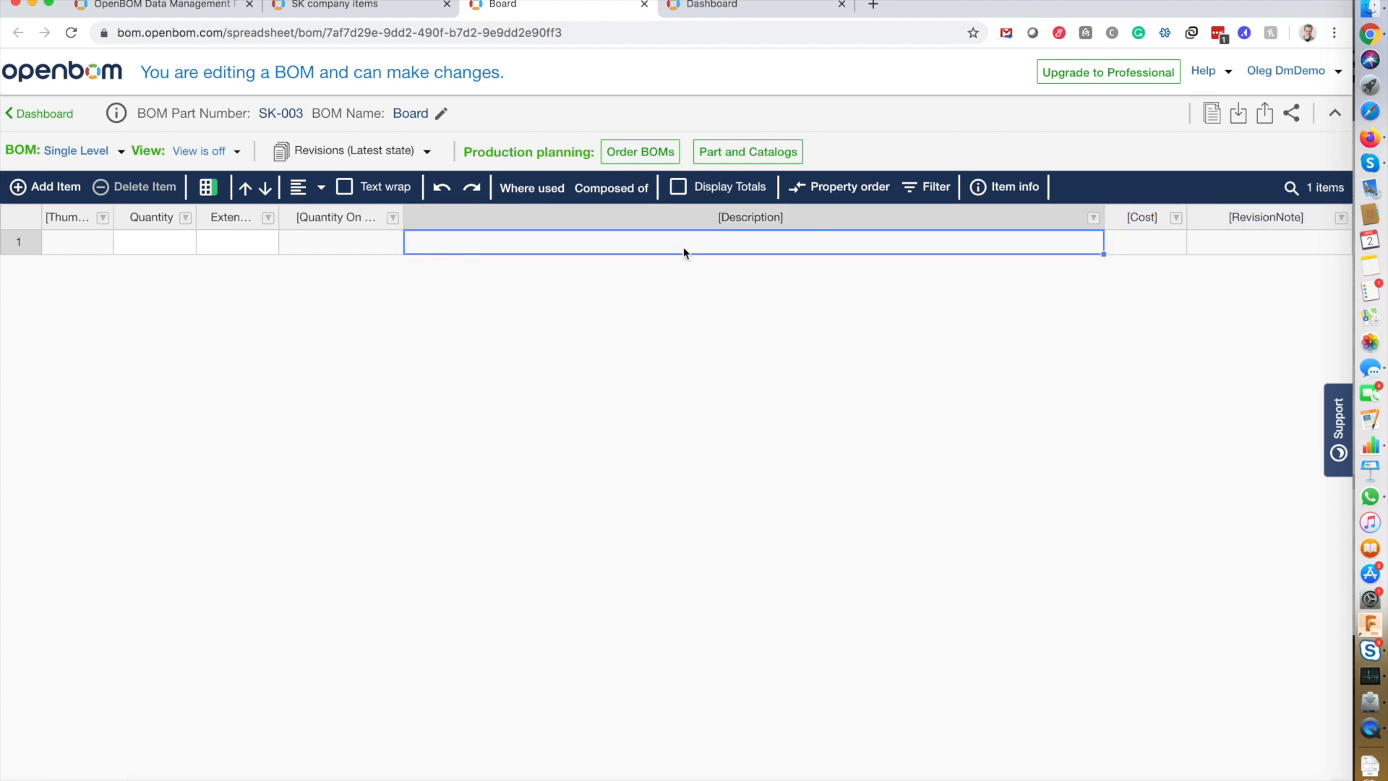
pyautogui.hscroll(-3, 579, 269)
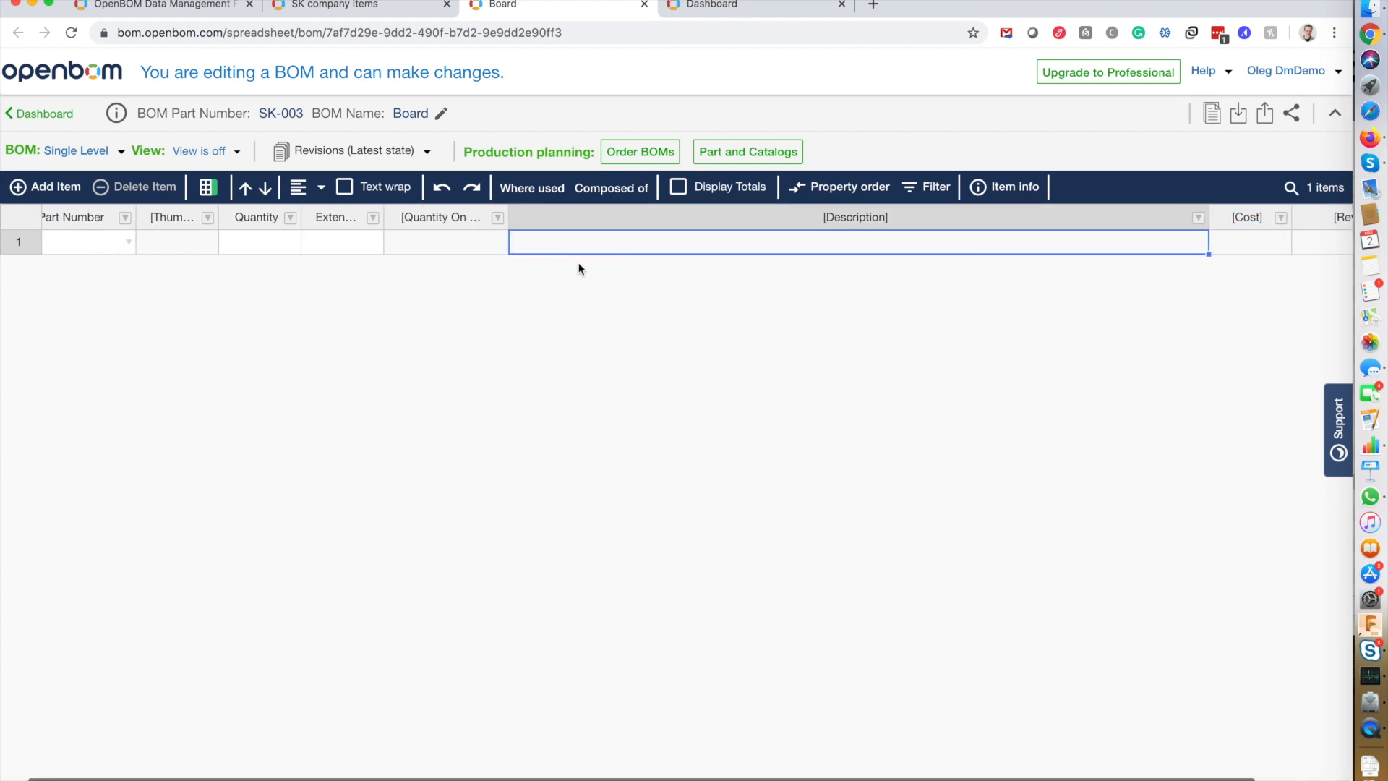
pyautogui.click(94, 242)
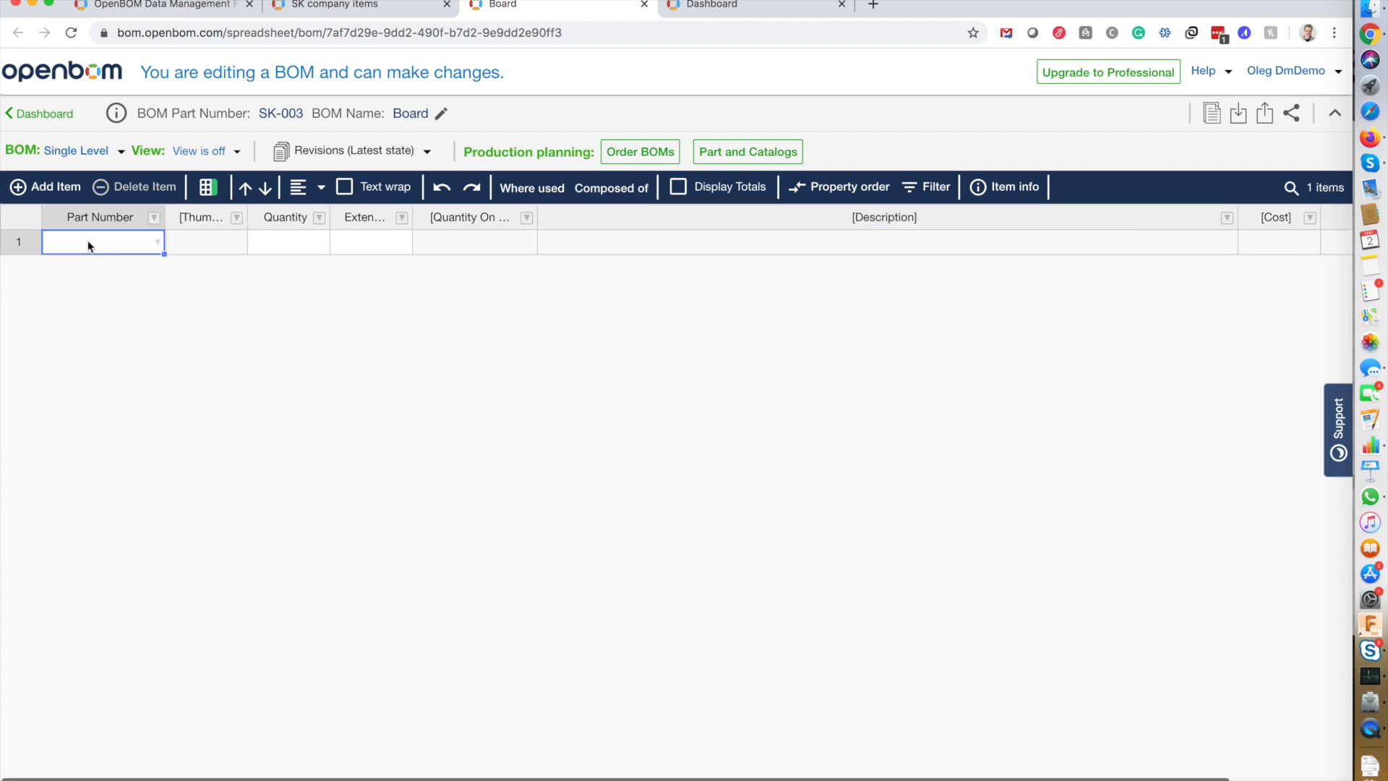
pyautogui.click(987, 188)
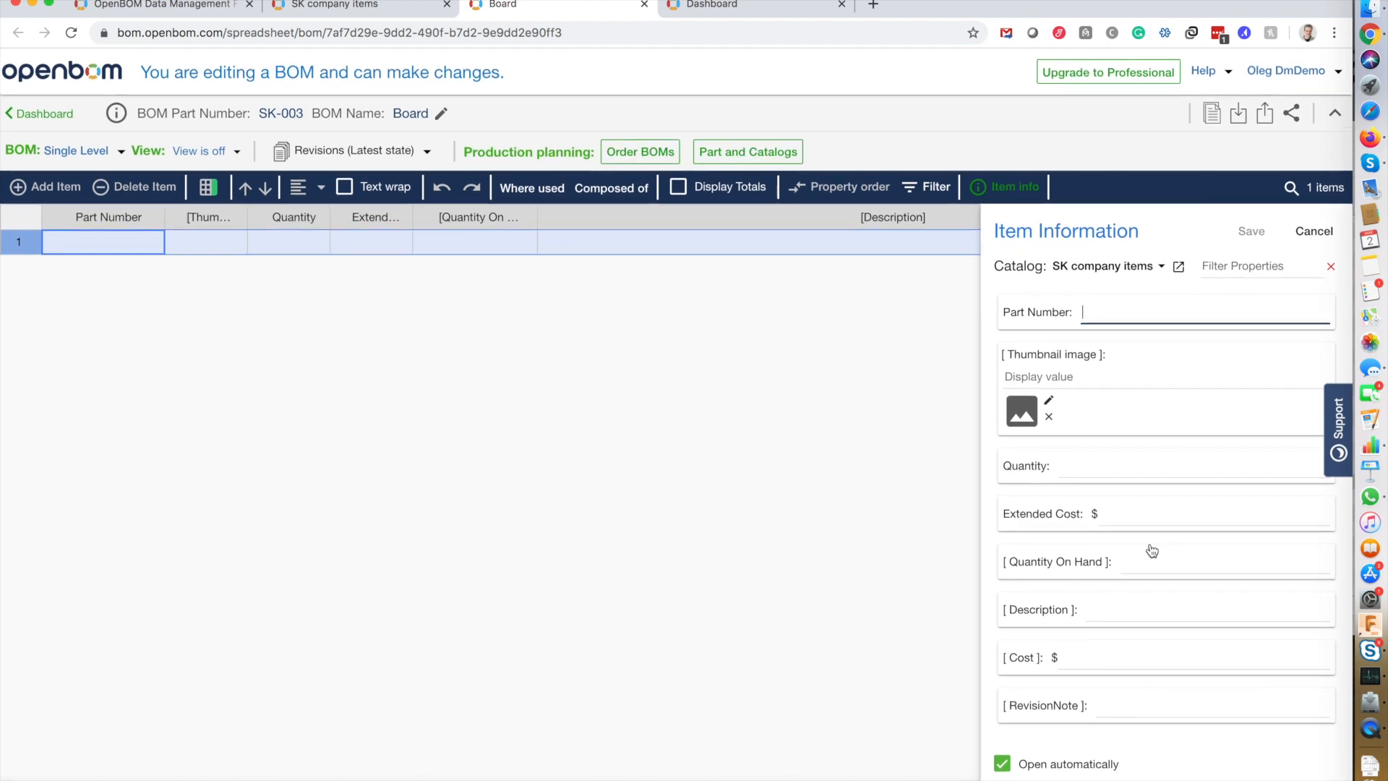
pyautogui.click(1307, 233)
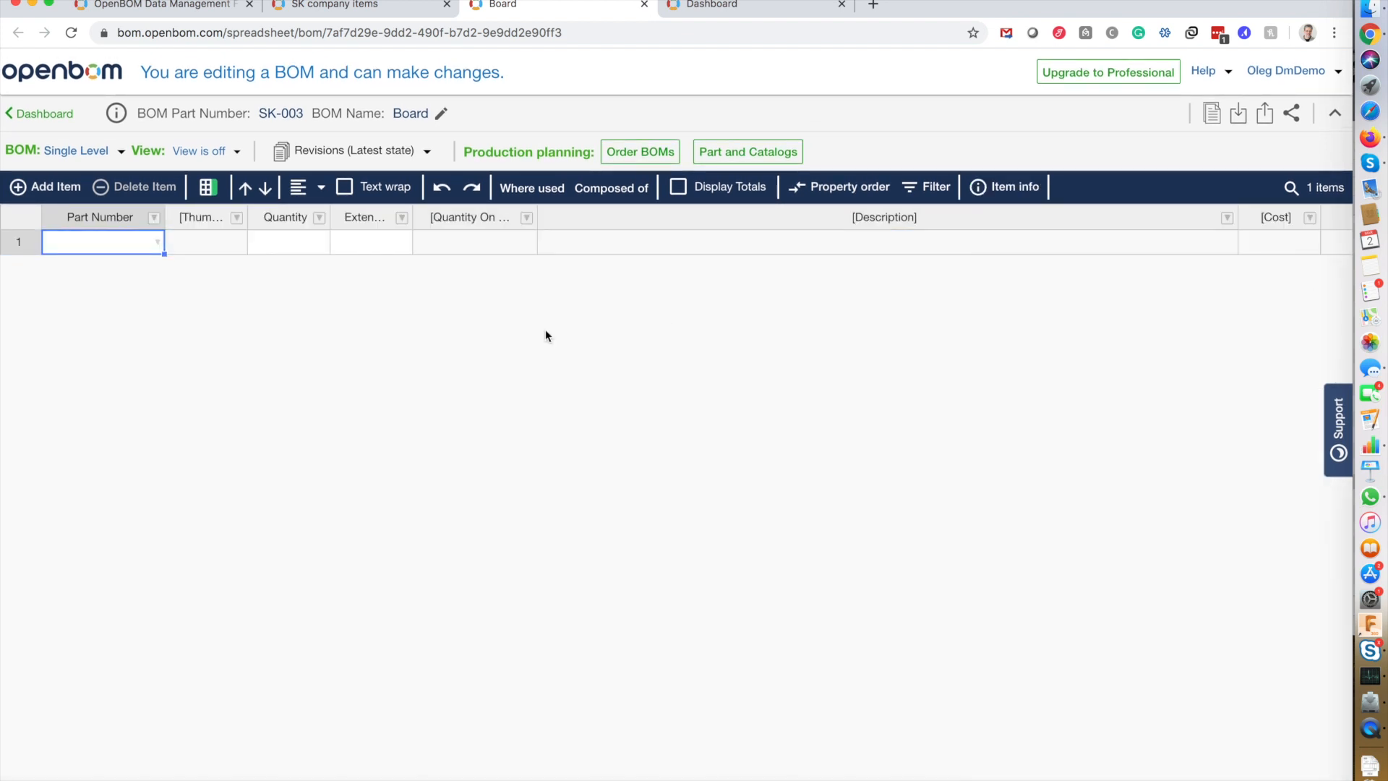
# Search the SK company items catalog for the first row's part number and insert board SK-001 into the BOM.
pyautogui.click(156, 245)
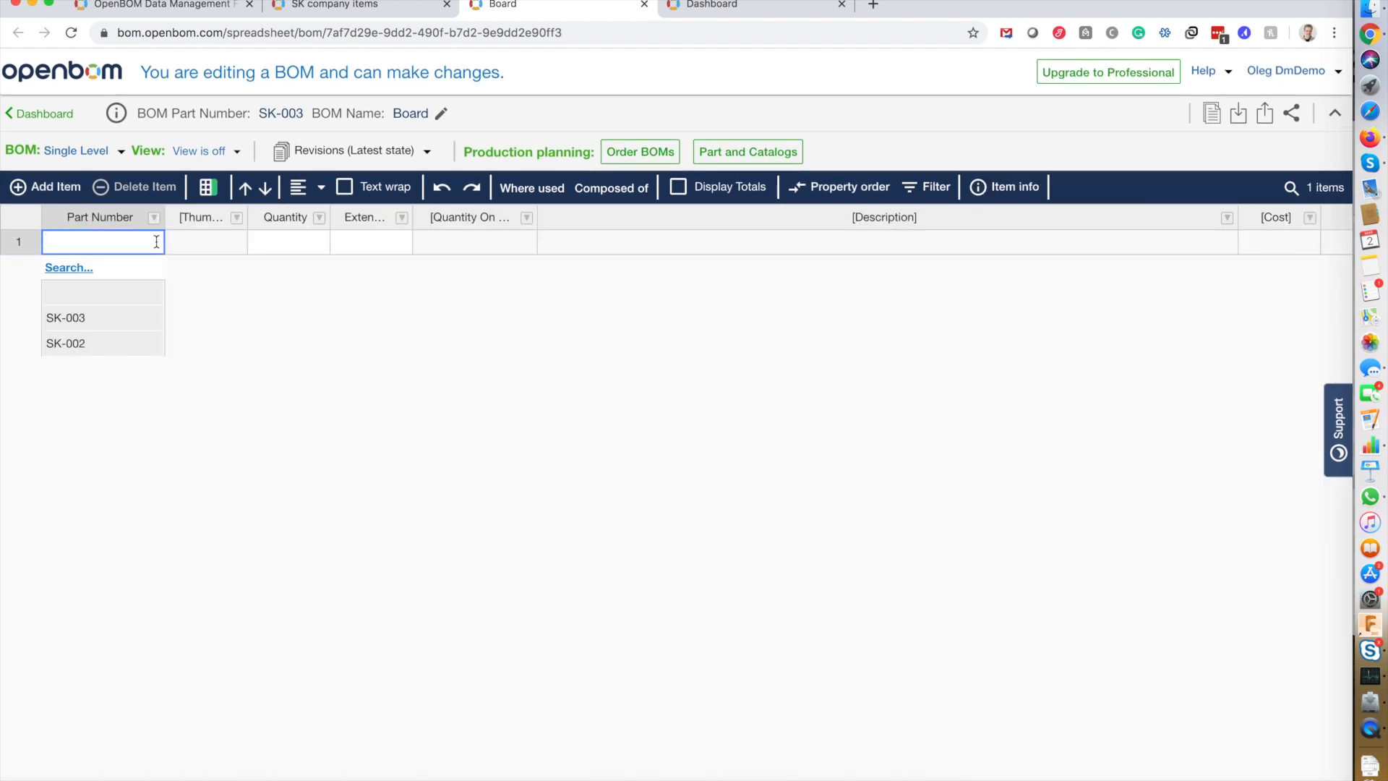
pyautogui.scroll(-1, 132, 316)
pyautogui.scroll(1, 116, 300)
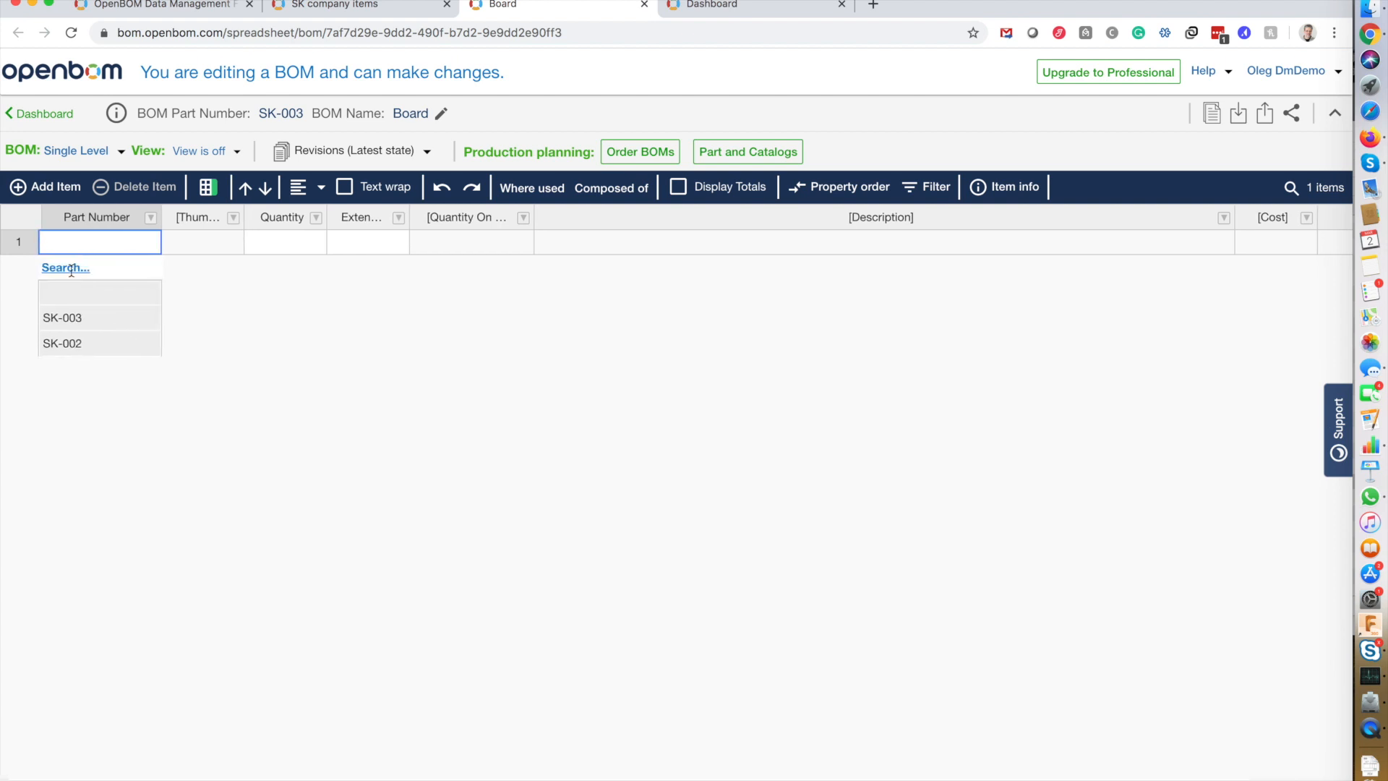
pyautogui.click(71, 271)
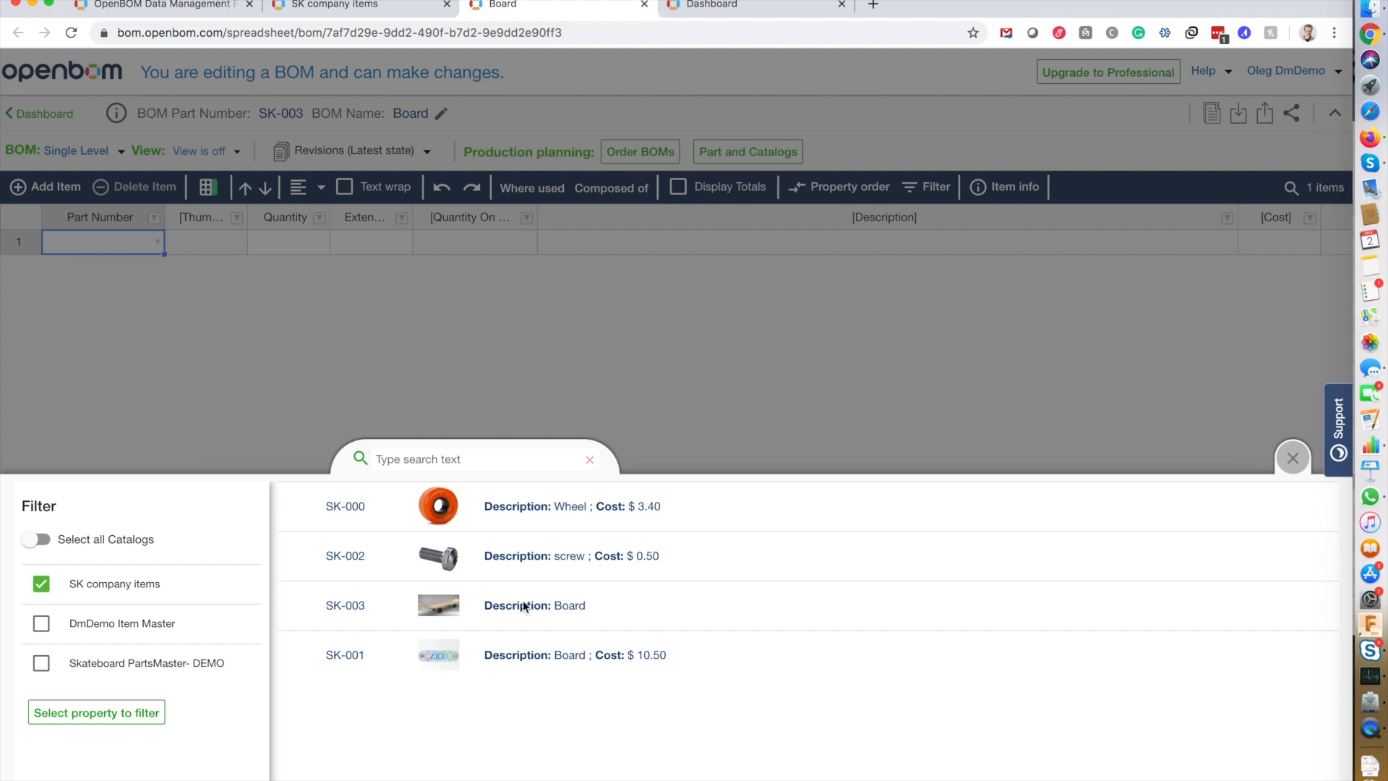
pyautogui.click(535, 654)
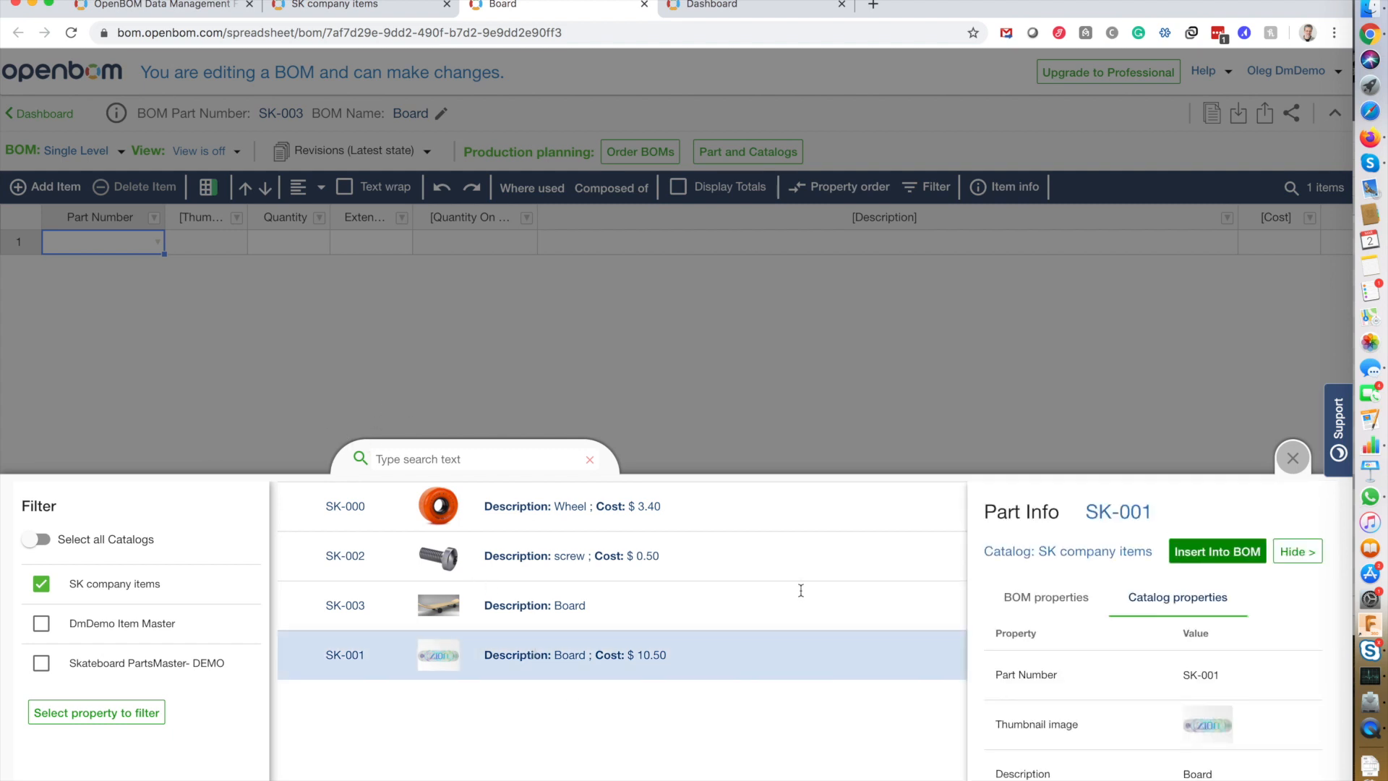
pyautogui.click(1218, 551)
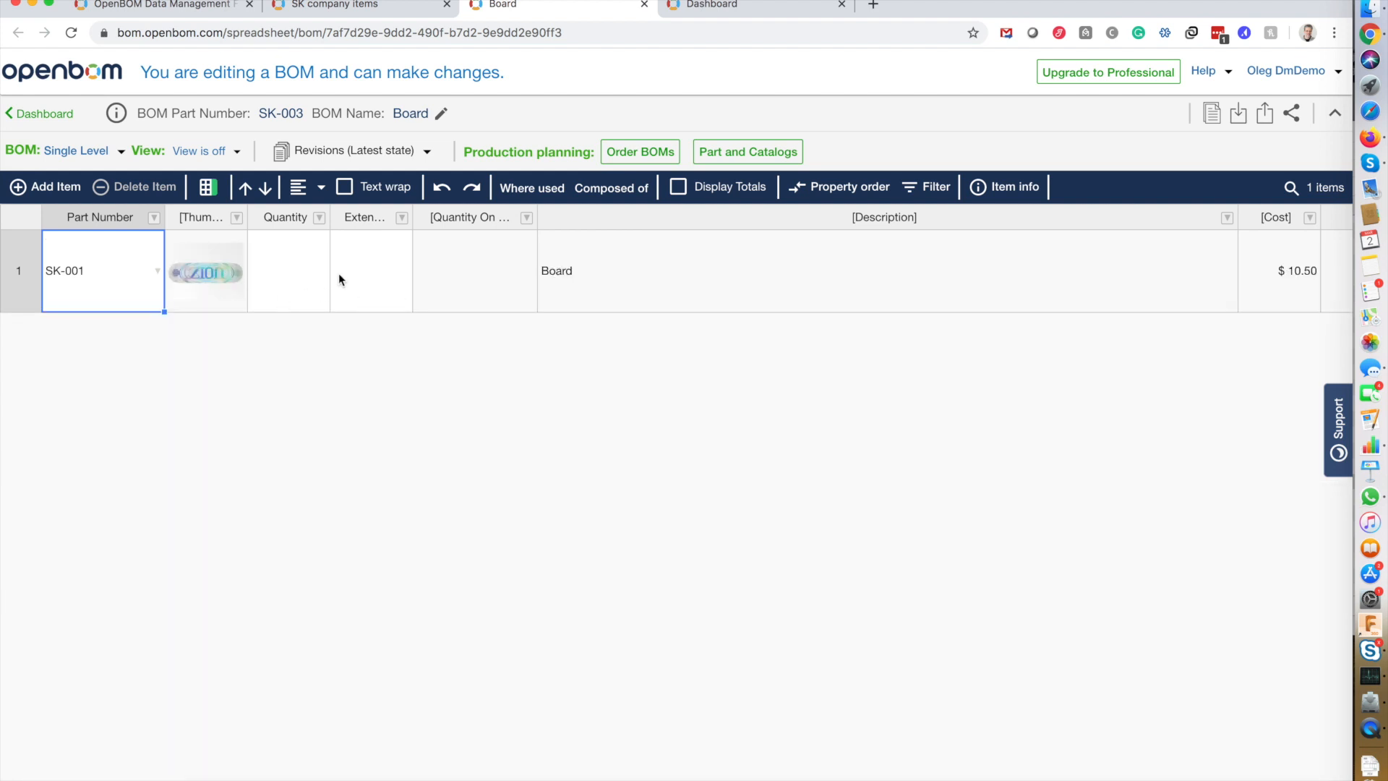
# Examine the SK-001 row's item information, the source catalog and the Reference-Instance-Quantity diagram in the data management article.
pyautogui.click(903, 288)
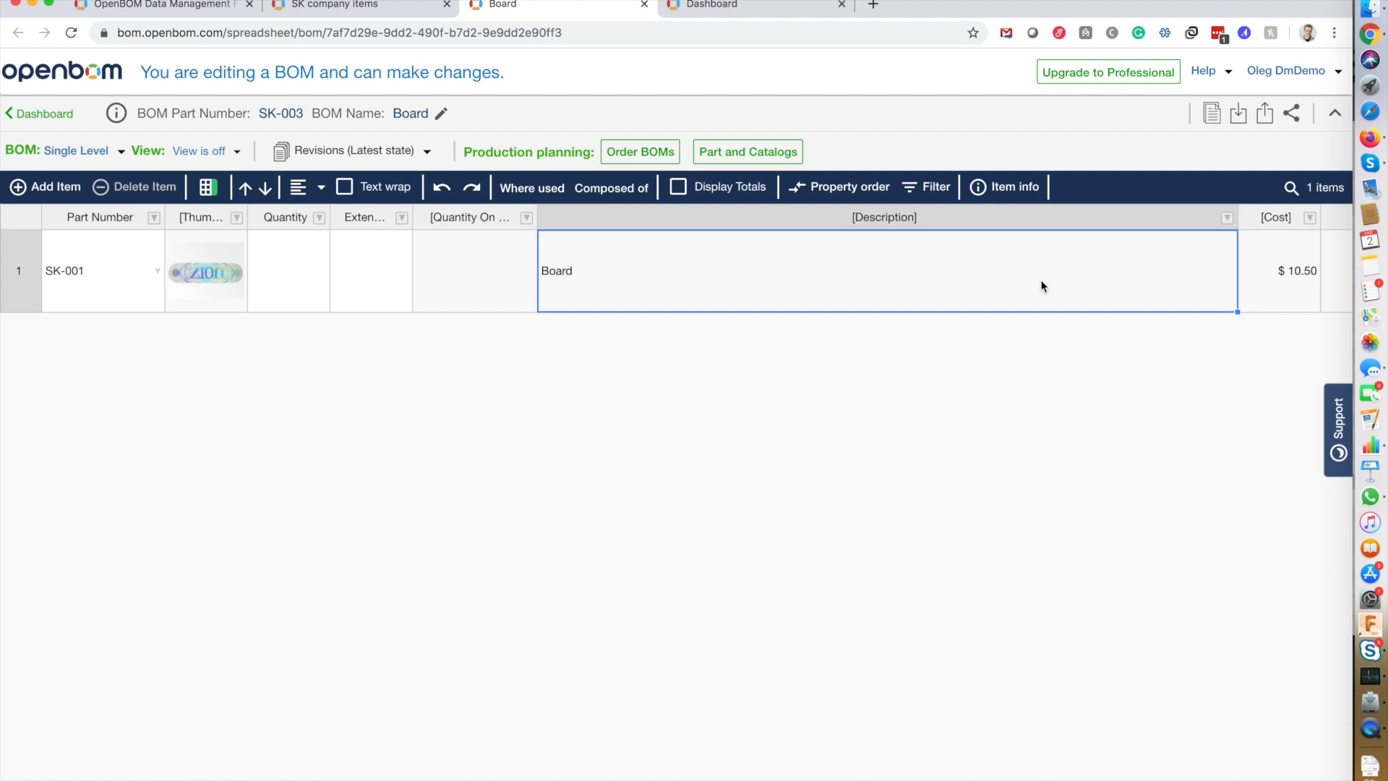
pyautogui.click(322, 269)
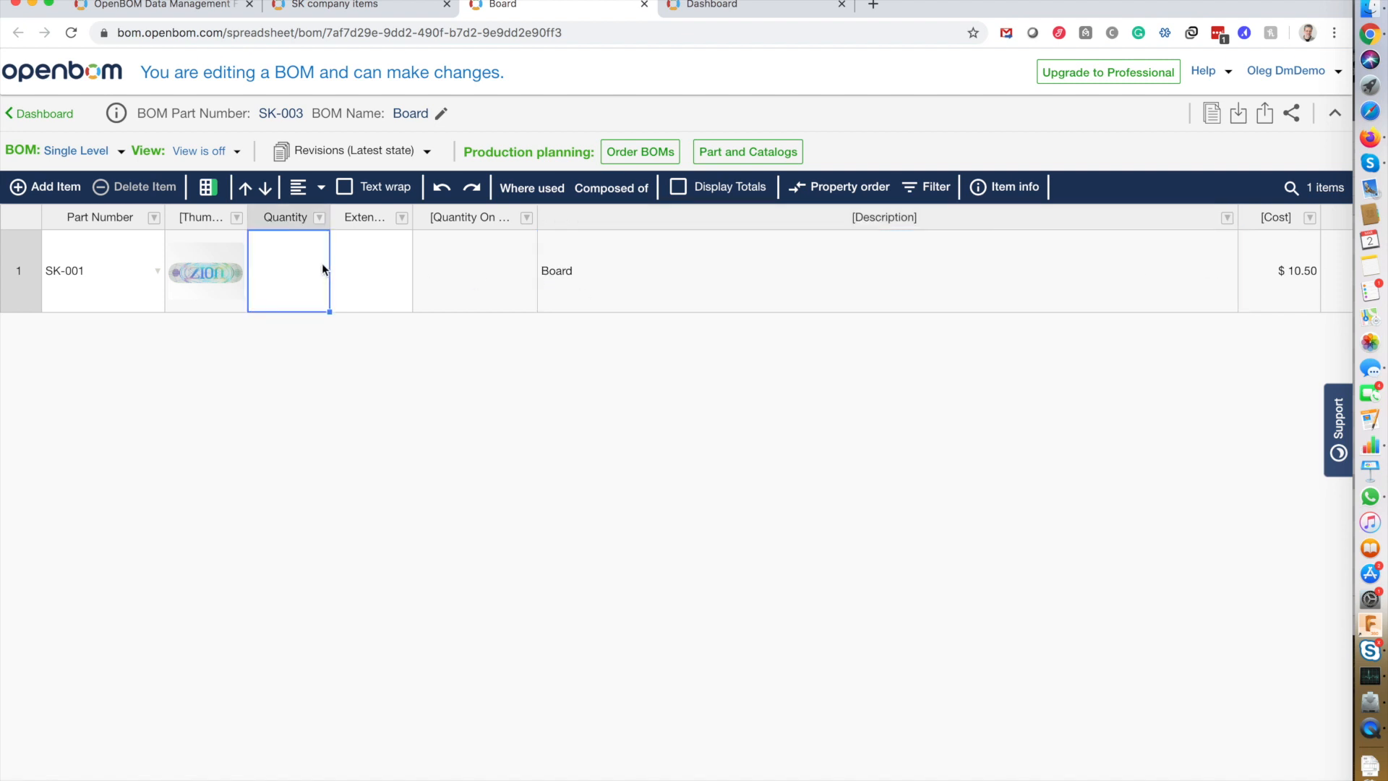
pyautogui.click(998, 193)
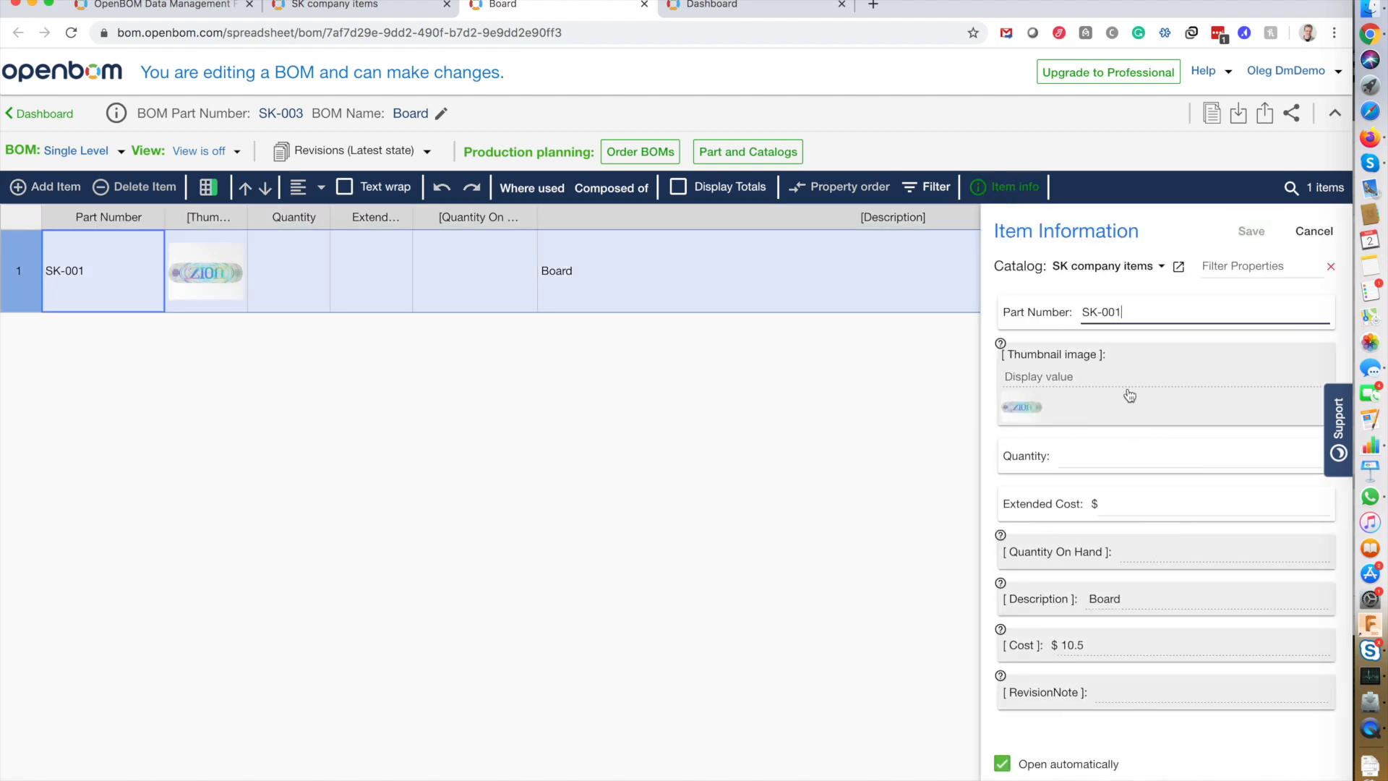
pyautogui.click(1313, 231)
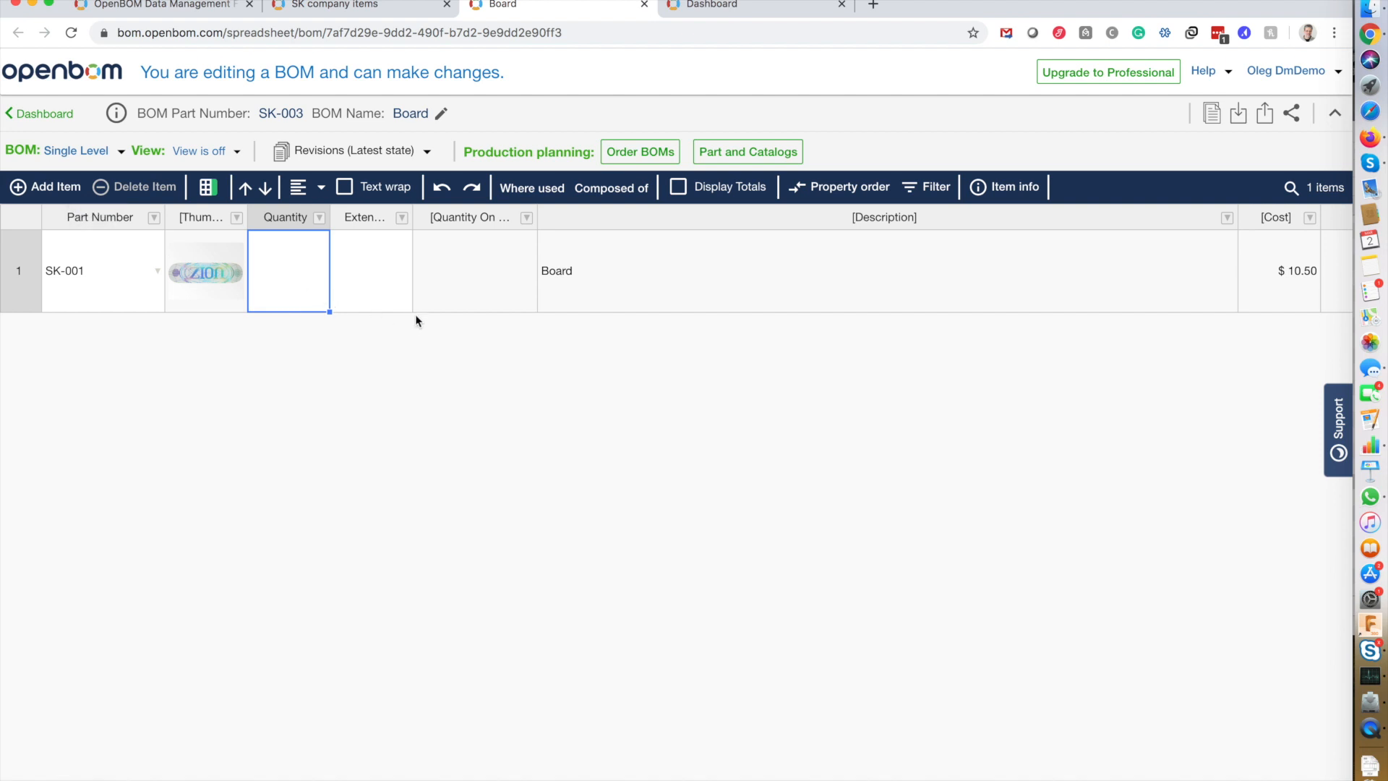
pyautogui.click(473, 267)
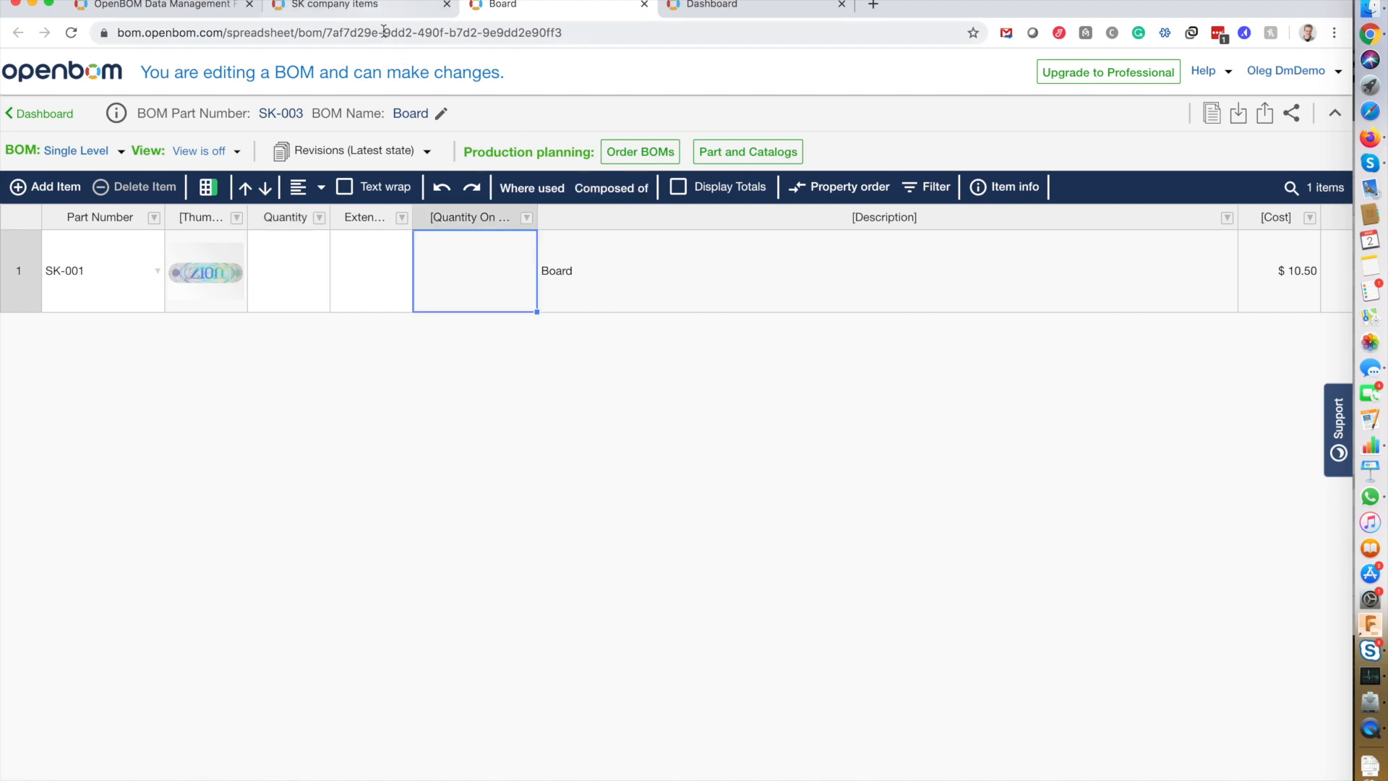
pyautogui.click(368, 8)
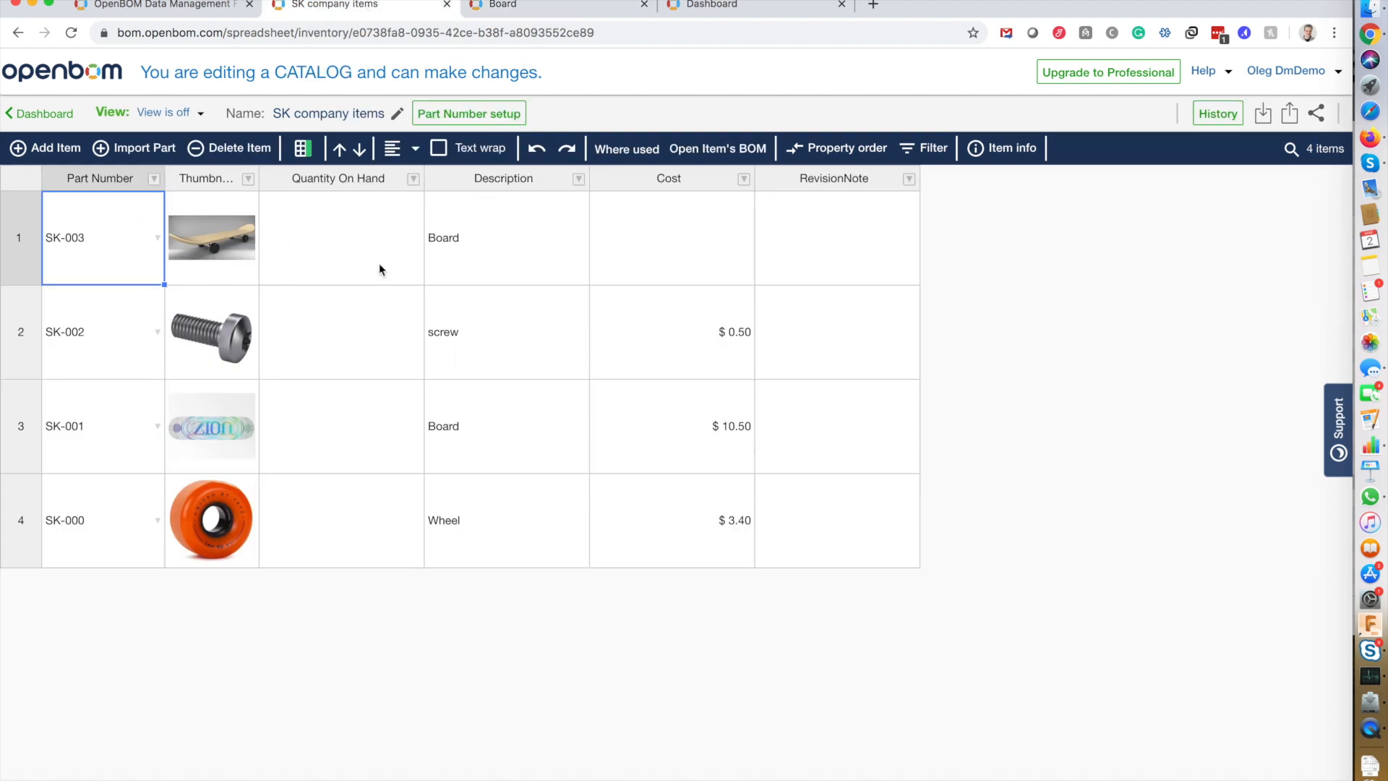
pyautogui.click(527, 14)
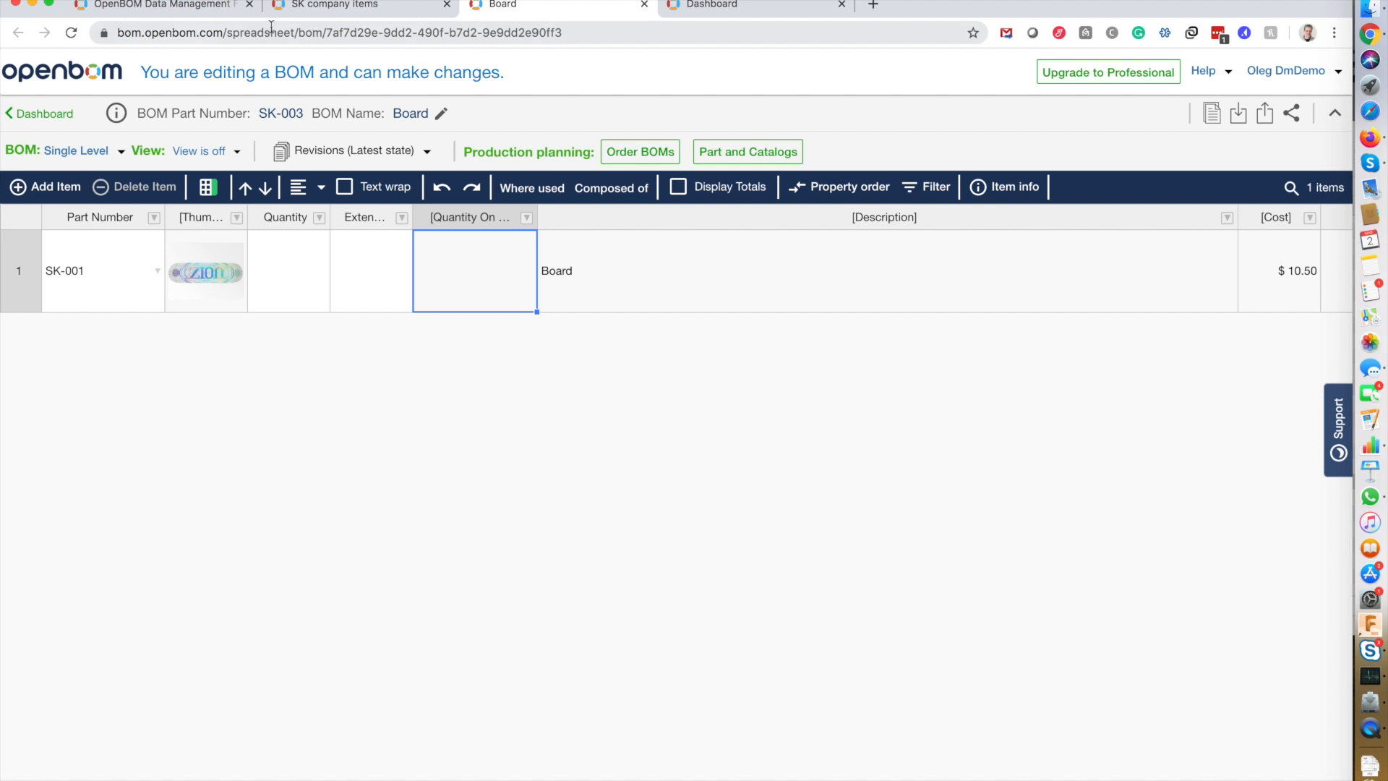
pyautogui.click(192, 7)
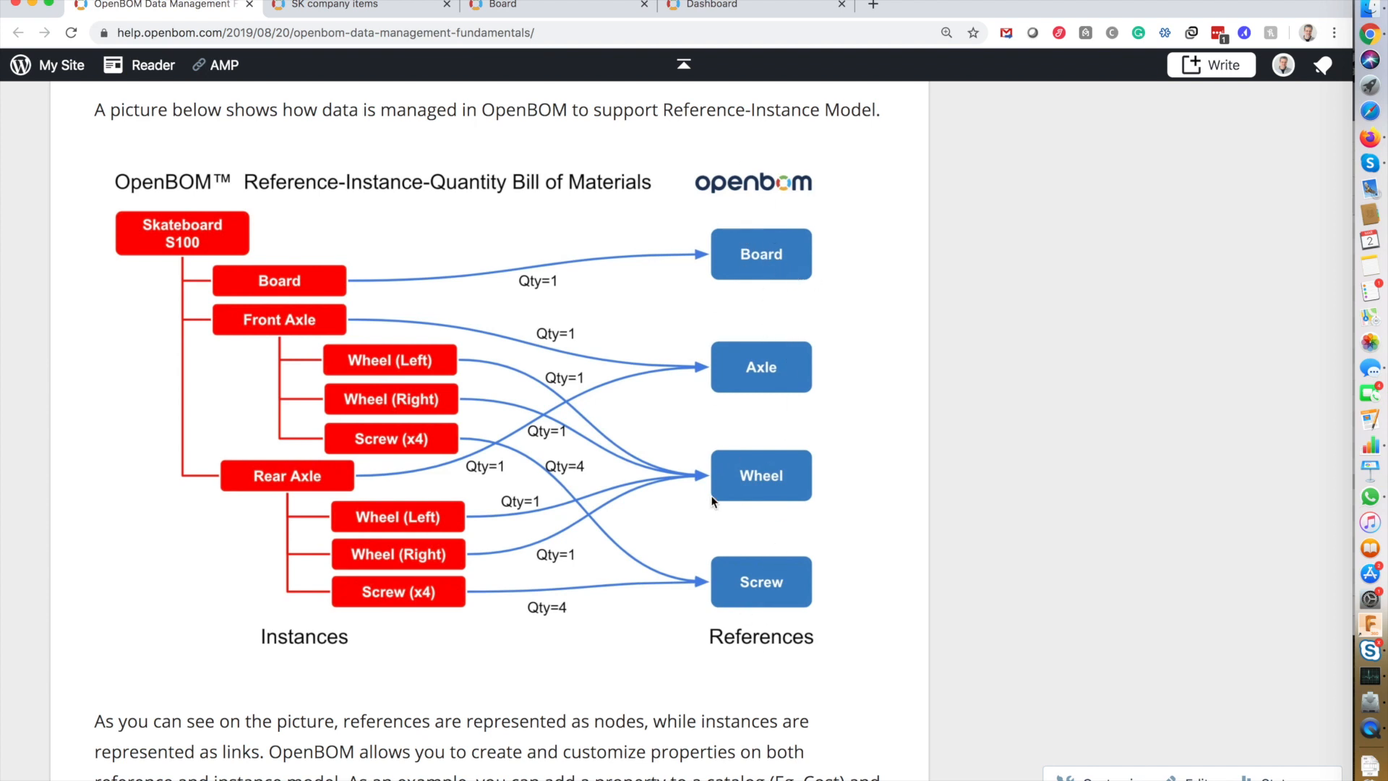
pyautogui.scroll(-1, 708, 520)
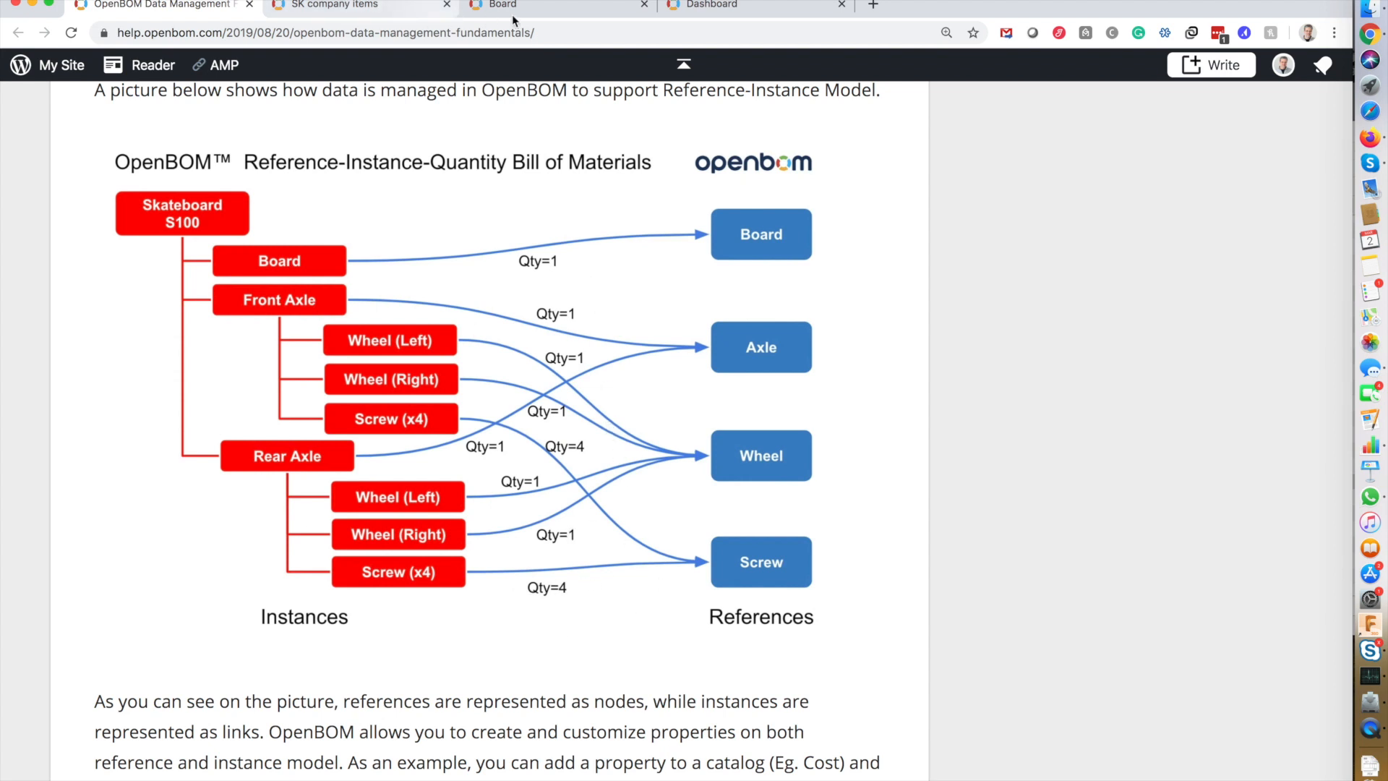
# Return to the Board BOM and set the quantity of SK-001 to 1.
pyautogui.click(535, 16)
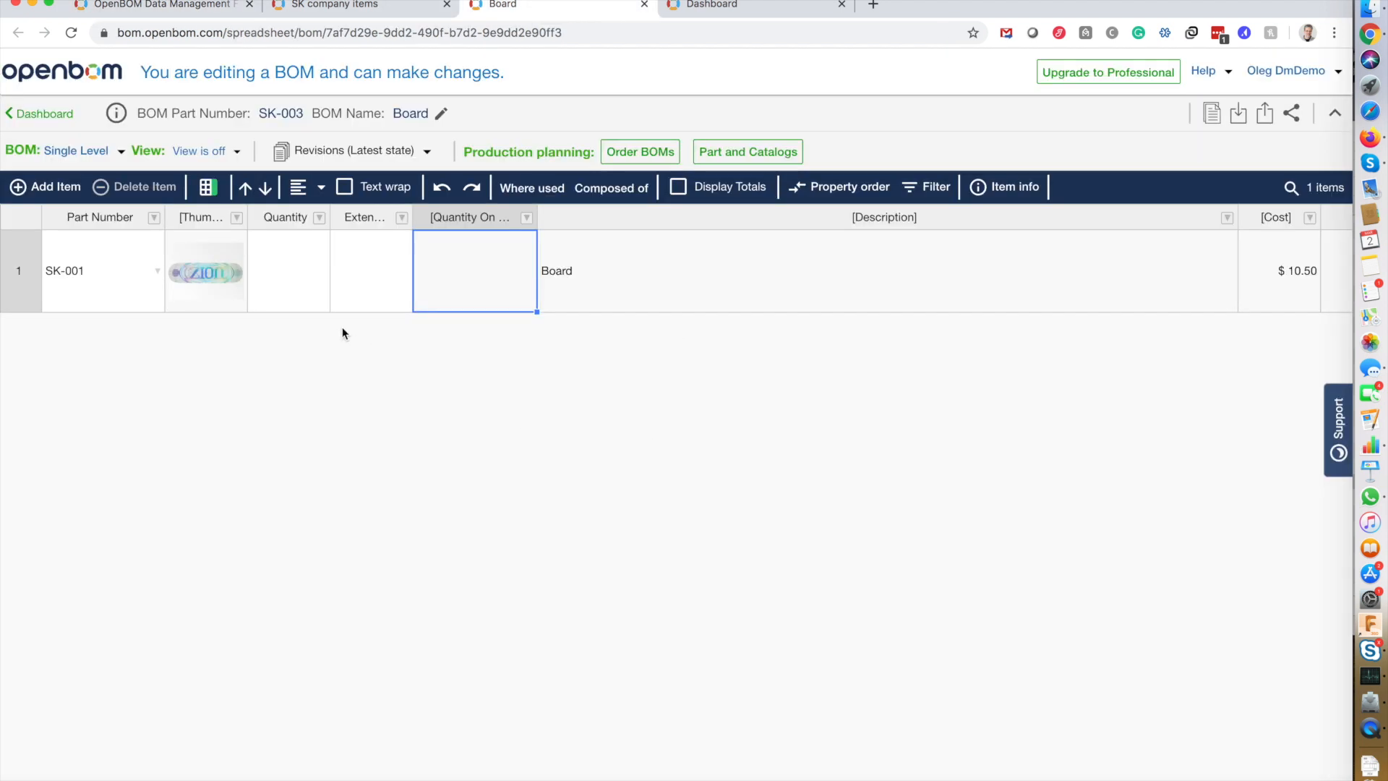
pyautogui.click(314, 302)
pyautogui.write('1')
pyautogui.press('Tab')
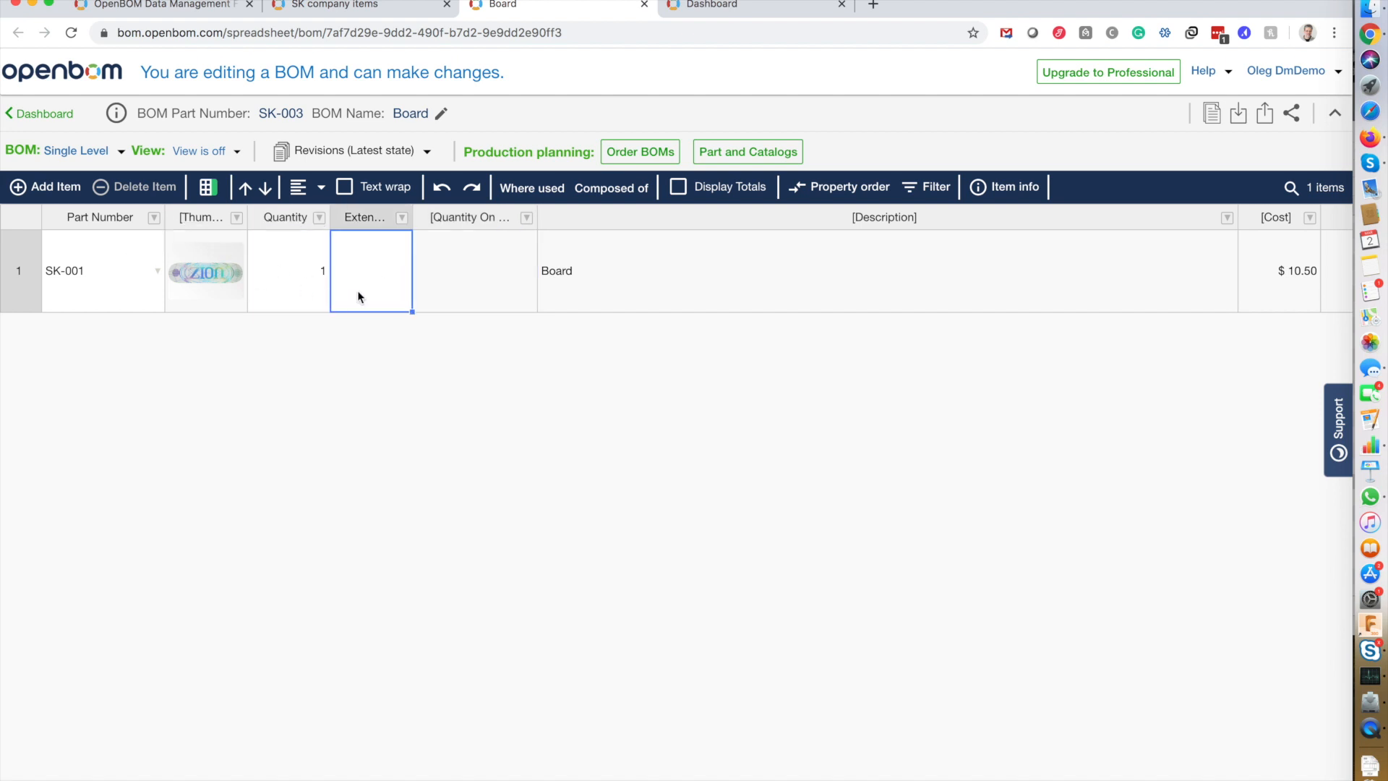
# Add a new item row to the BOM and insert wheel SK-000 from the SK company items catalog.
pyautogui.click(43, 187)
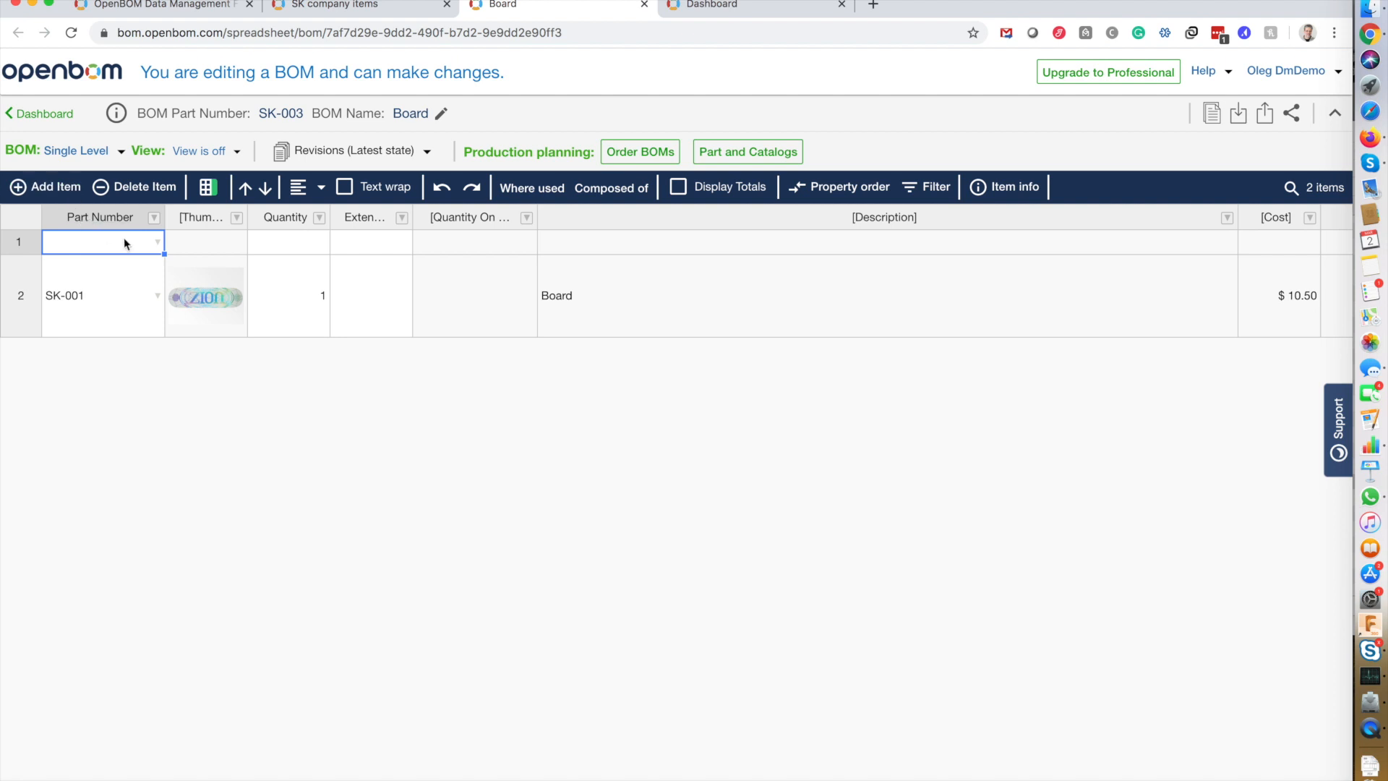
pyautogui.click(155, 242)
pyautogui.scroll(-1, 90, 322)
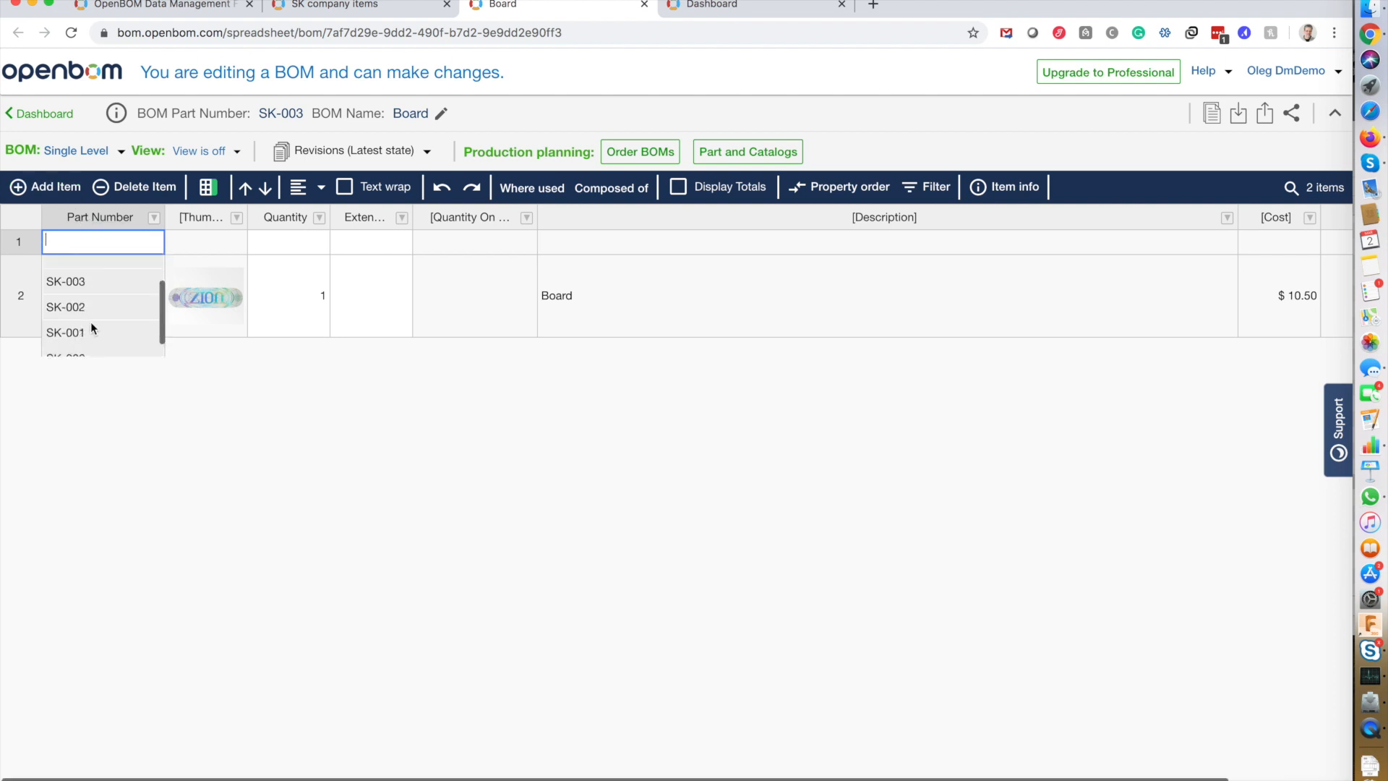
pyautogui.scroll(1, 102, 290)
pyautogui.click(64, 271)
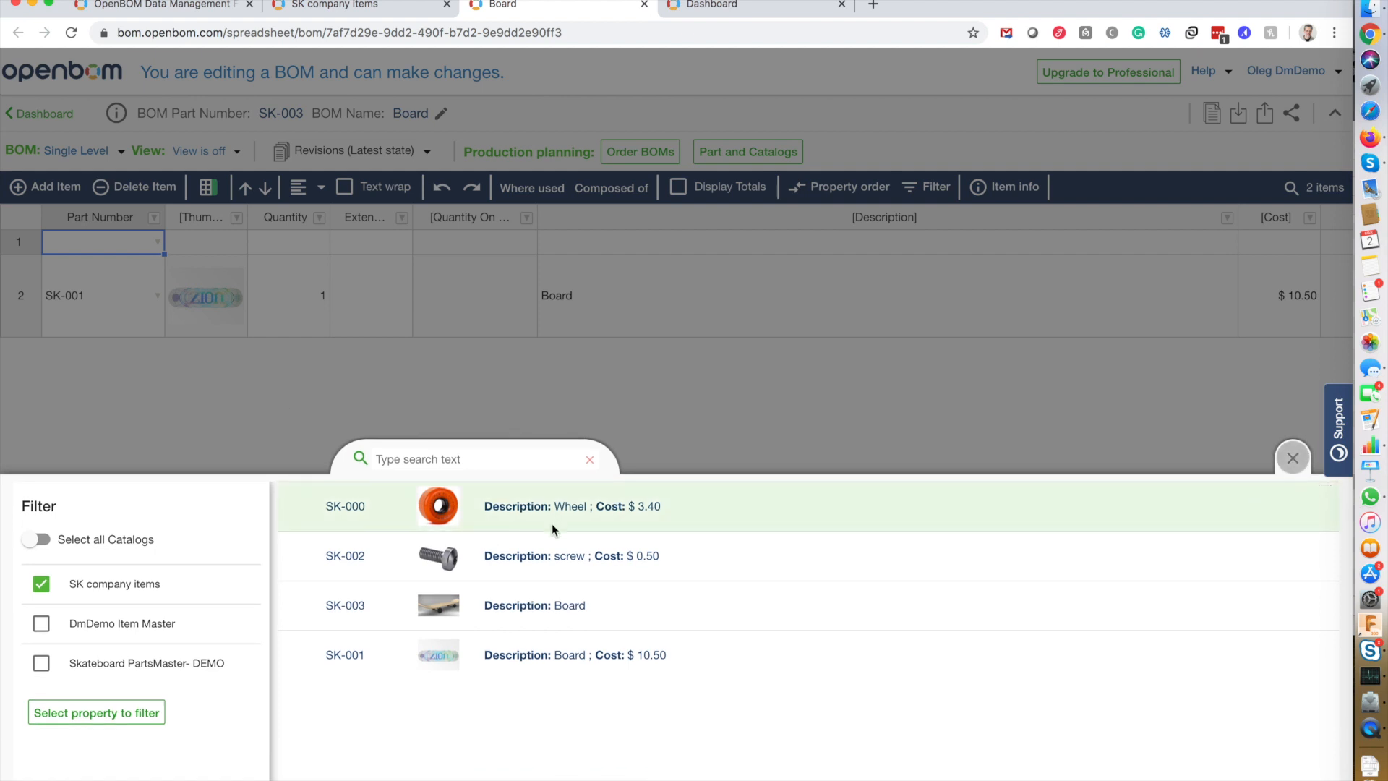
pyautogui.click(599, 526)
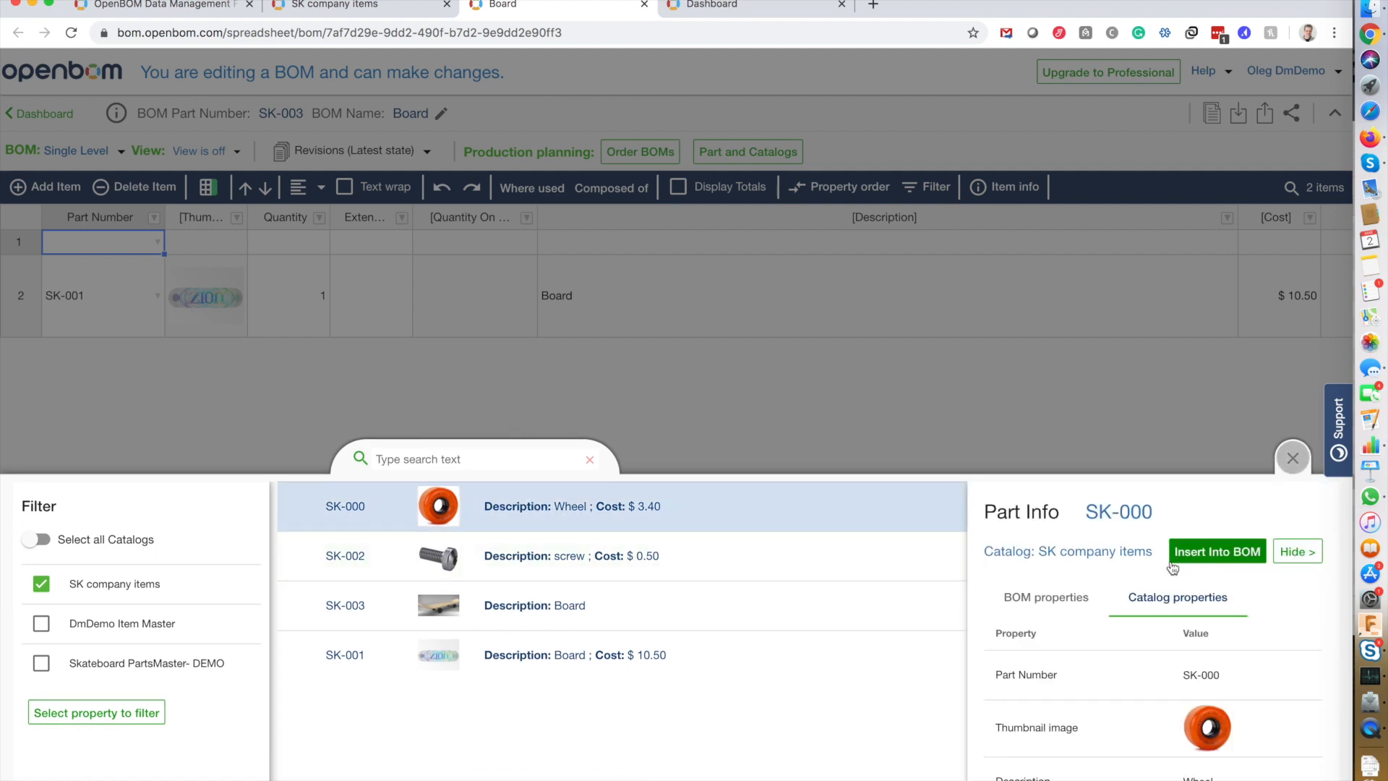
pyautogui.click(1217, 552)
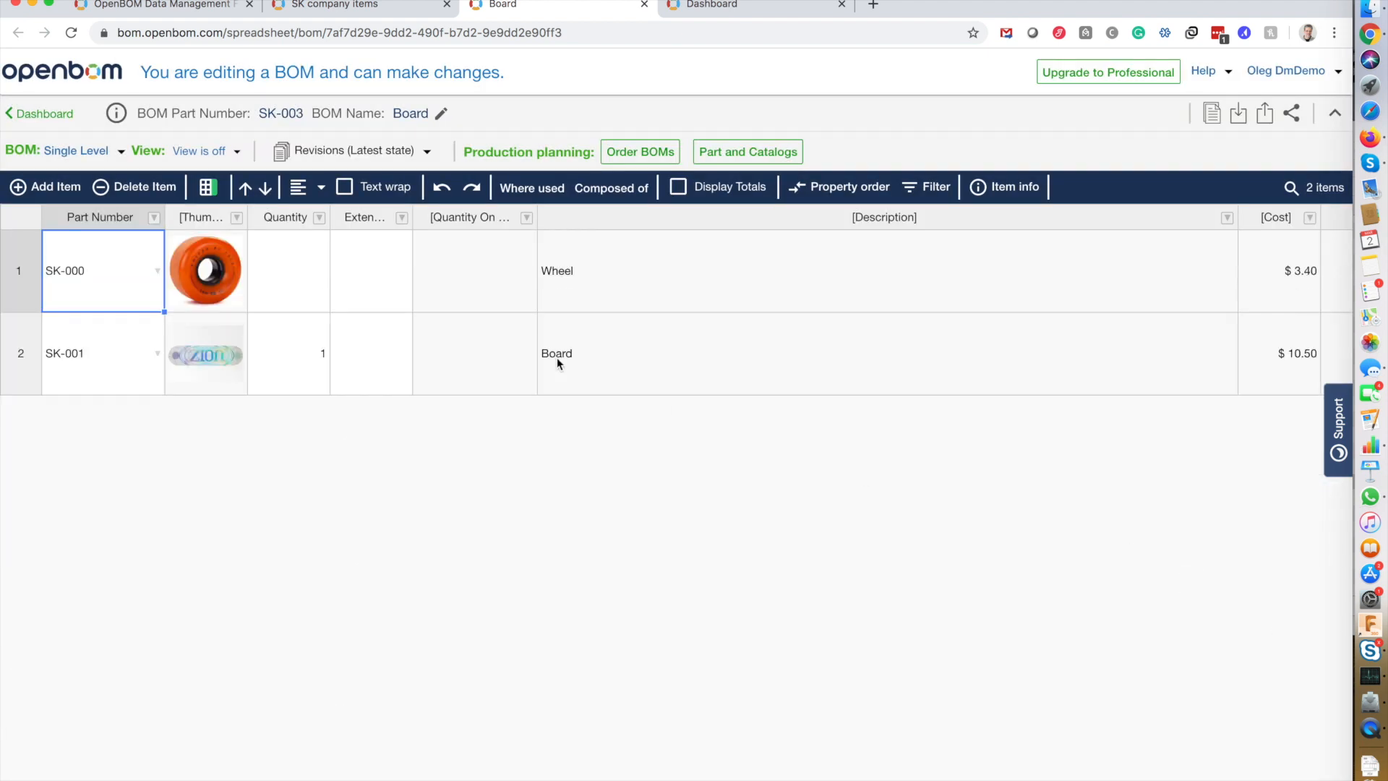
# Set the quantity of wheel SK-000 to 4.
pyautogui.click(308, 275)
pyautogui.write('4')
pyautogui.press('Tab')
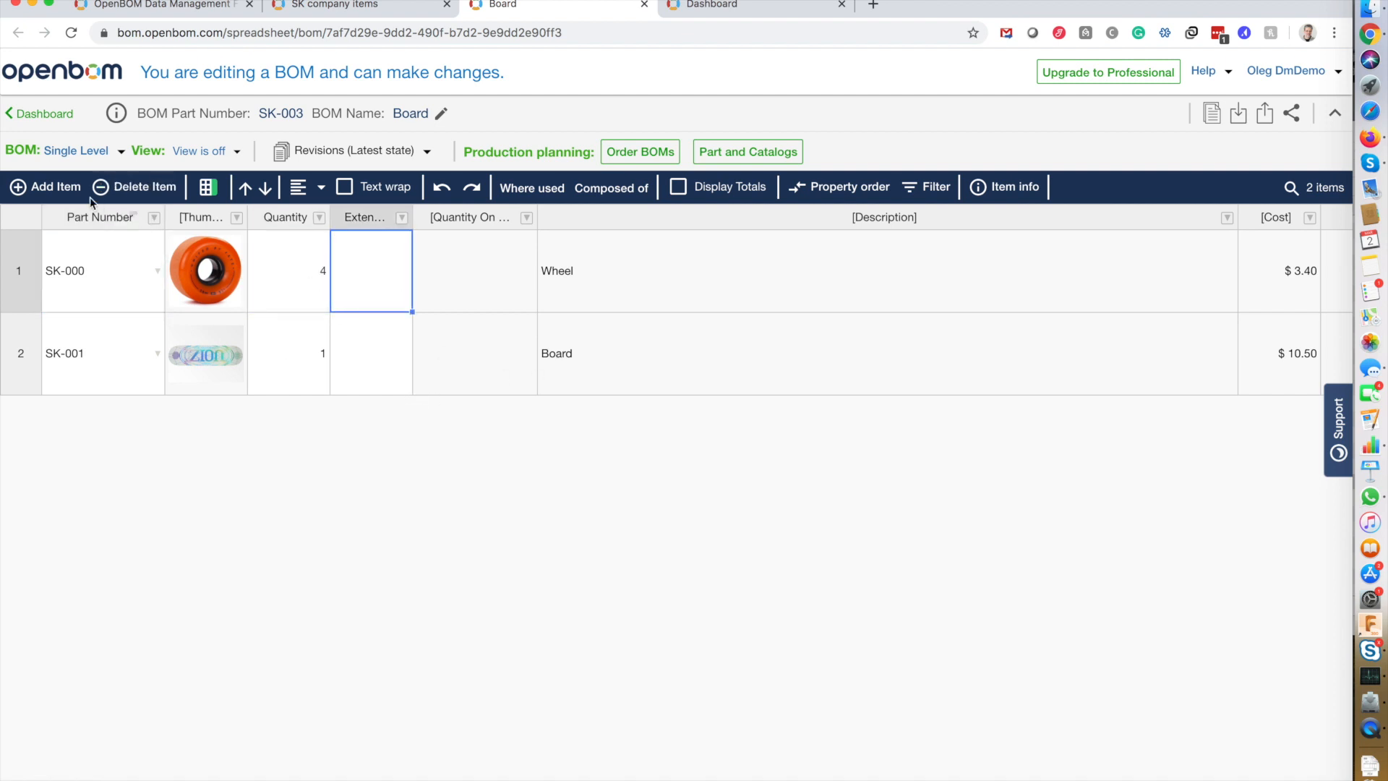
# Add another item row and insert screw SK-002 from the SK company items catalog.
pyautogui.click(54, 187)
pyautogui.click(153, 242)
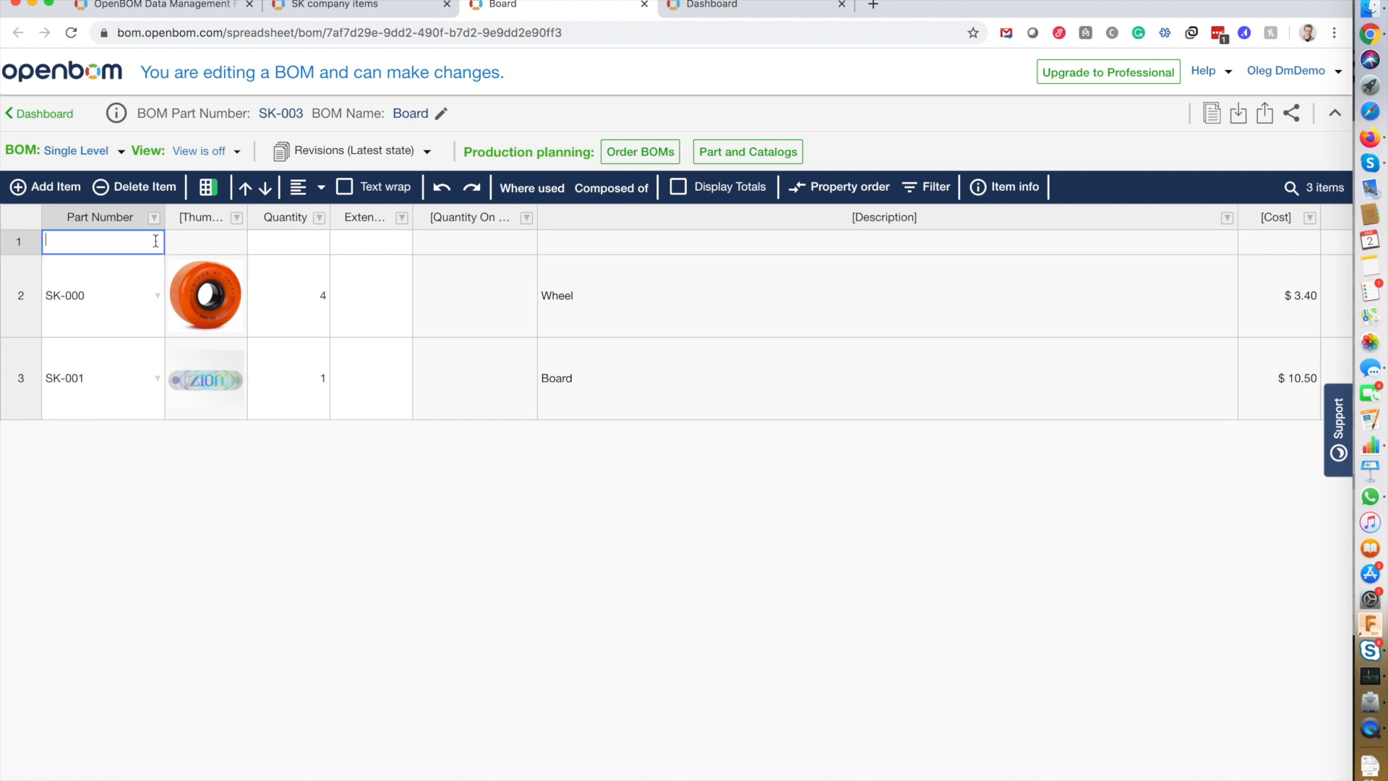
pyautogui.click(69, 267)
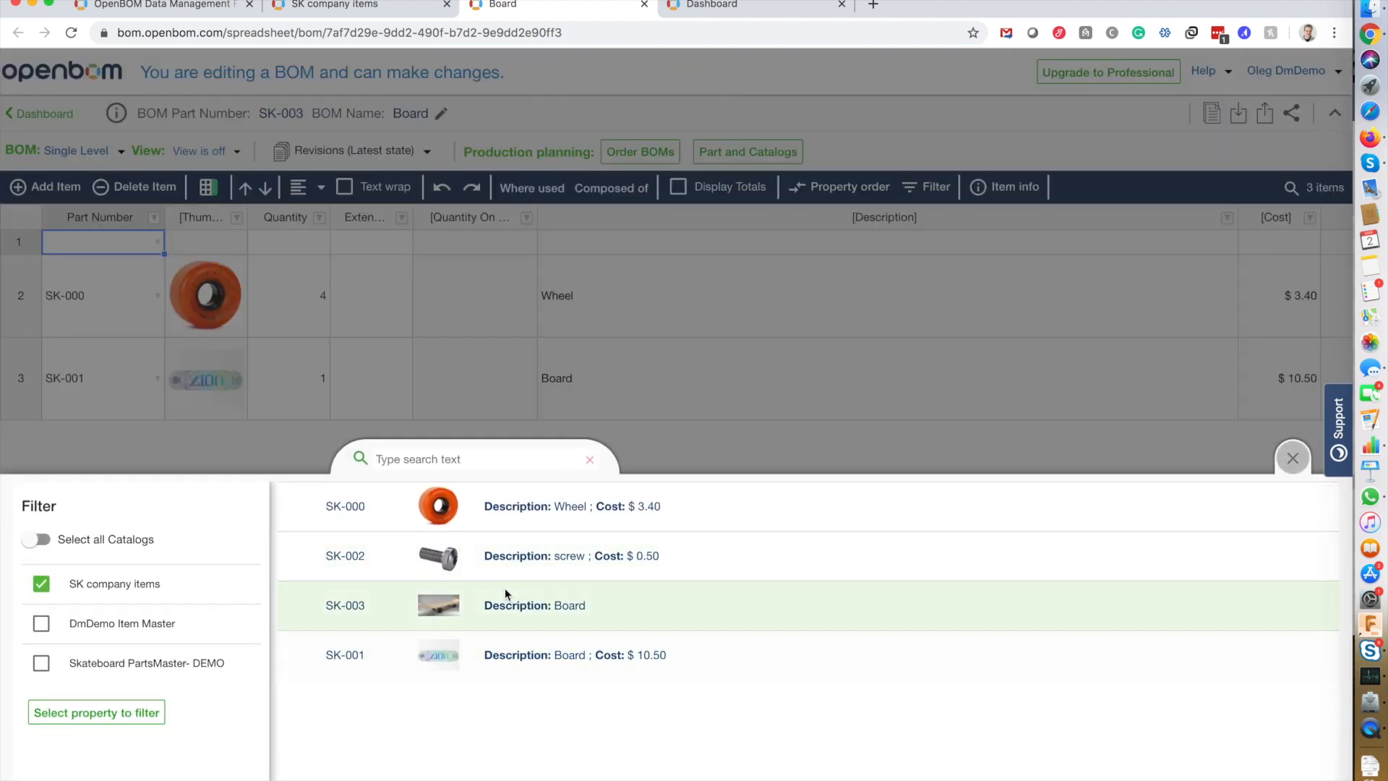
pyautogui.click(553, 567)
pyautogui.click(1217, 552)
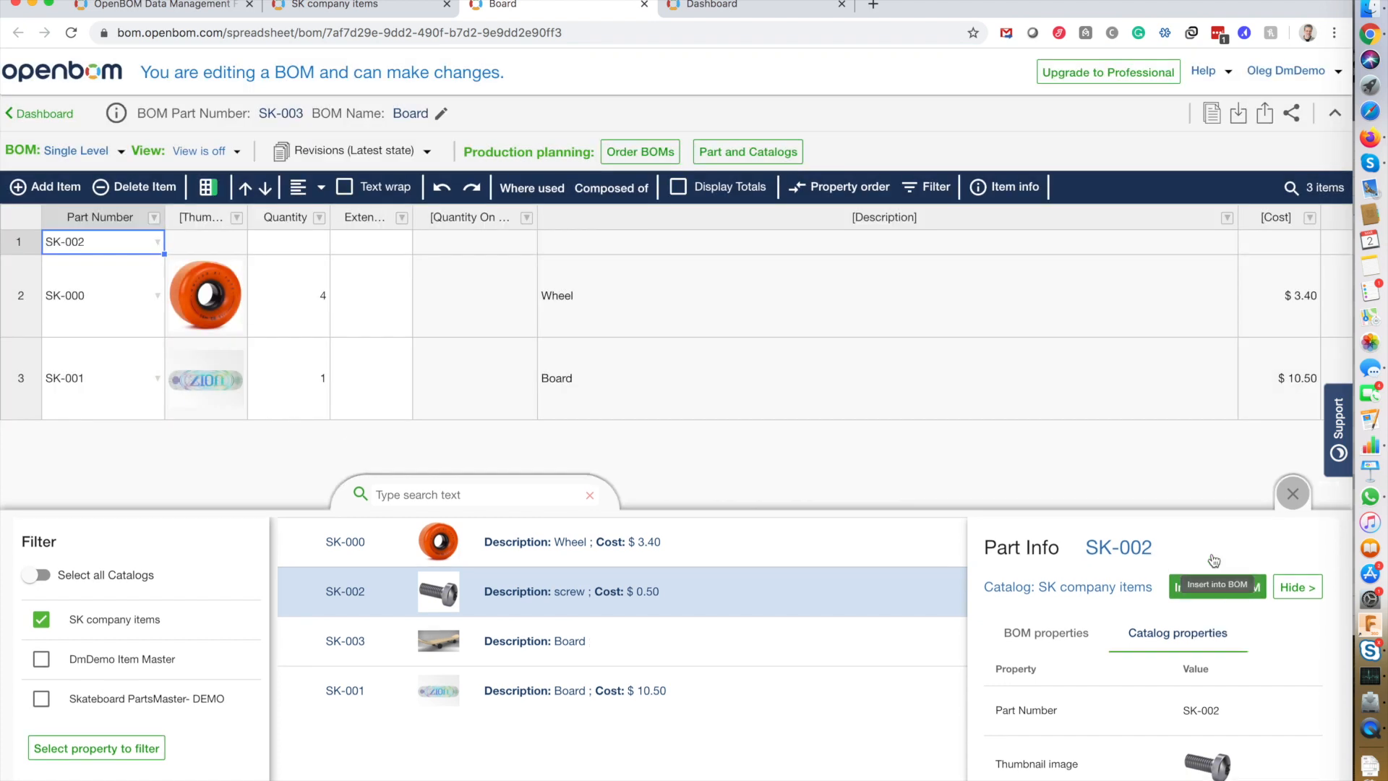
# Set the quantity of screw SK-002 to 10 and narrow the Description column of the BOM.
pyautogui.click(285, 245)
pyautogui.write('10')
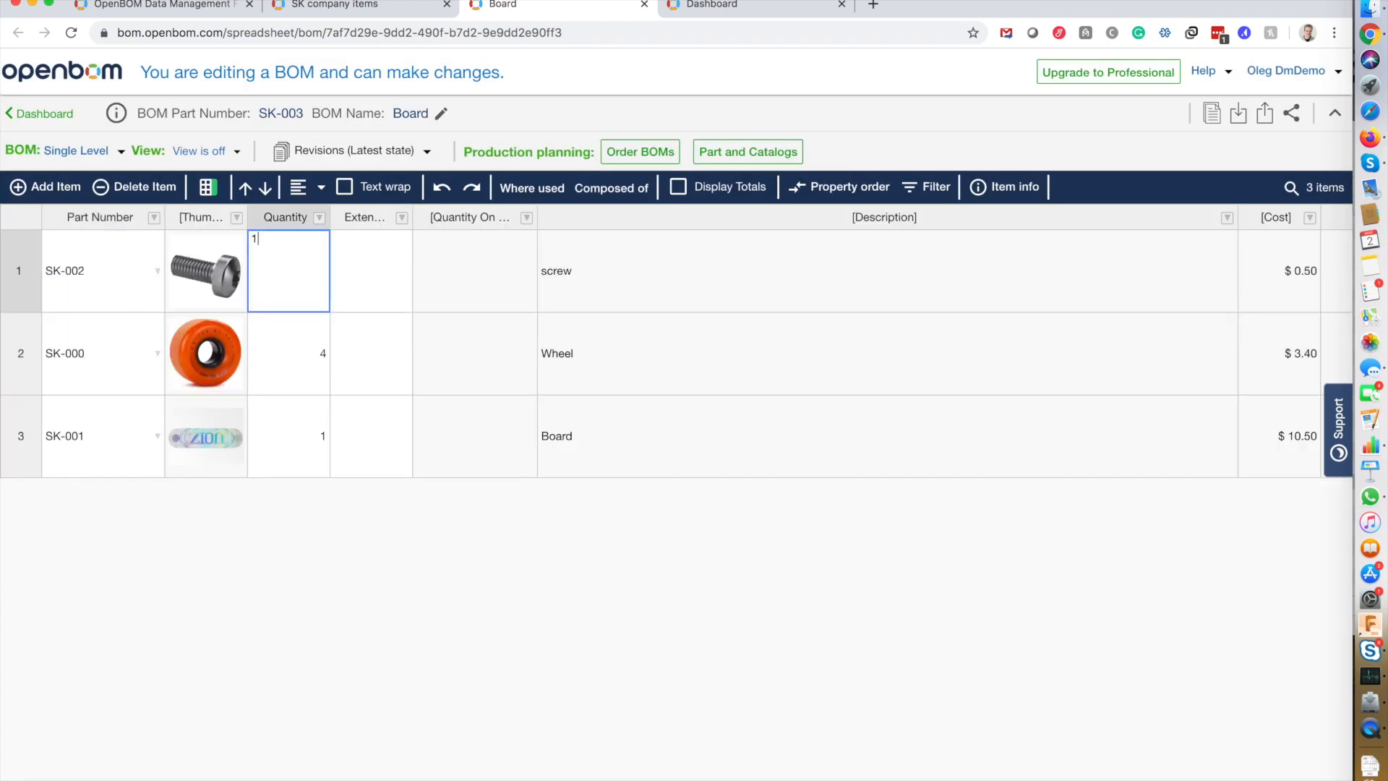
pyautogui.press('Return')
pyautogui.press('Tab')
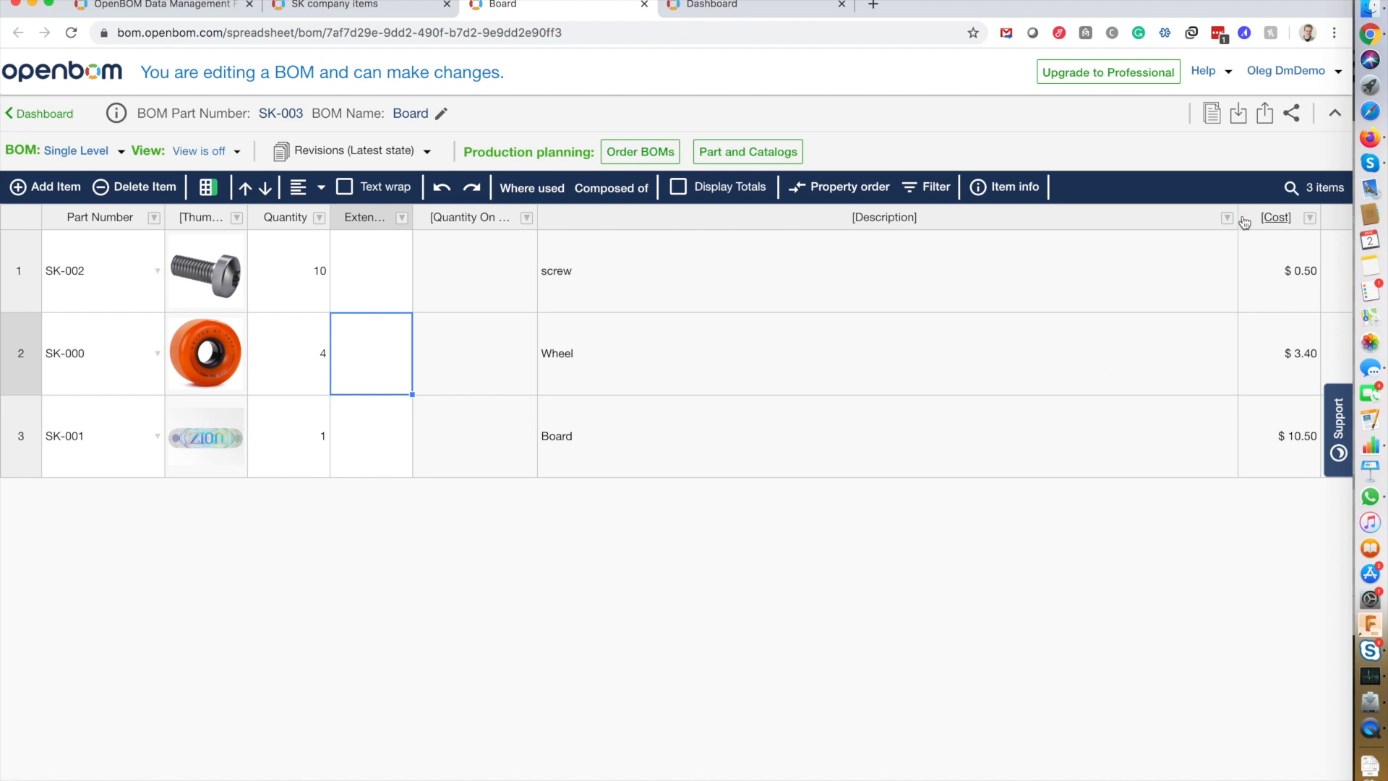
pyautogui.moveTo(1237, 218); pyautogui.dragTo(843, 283)
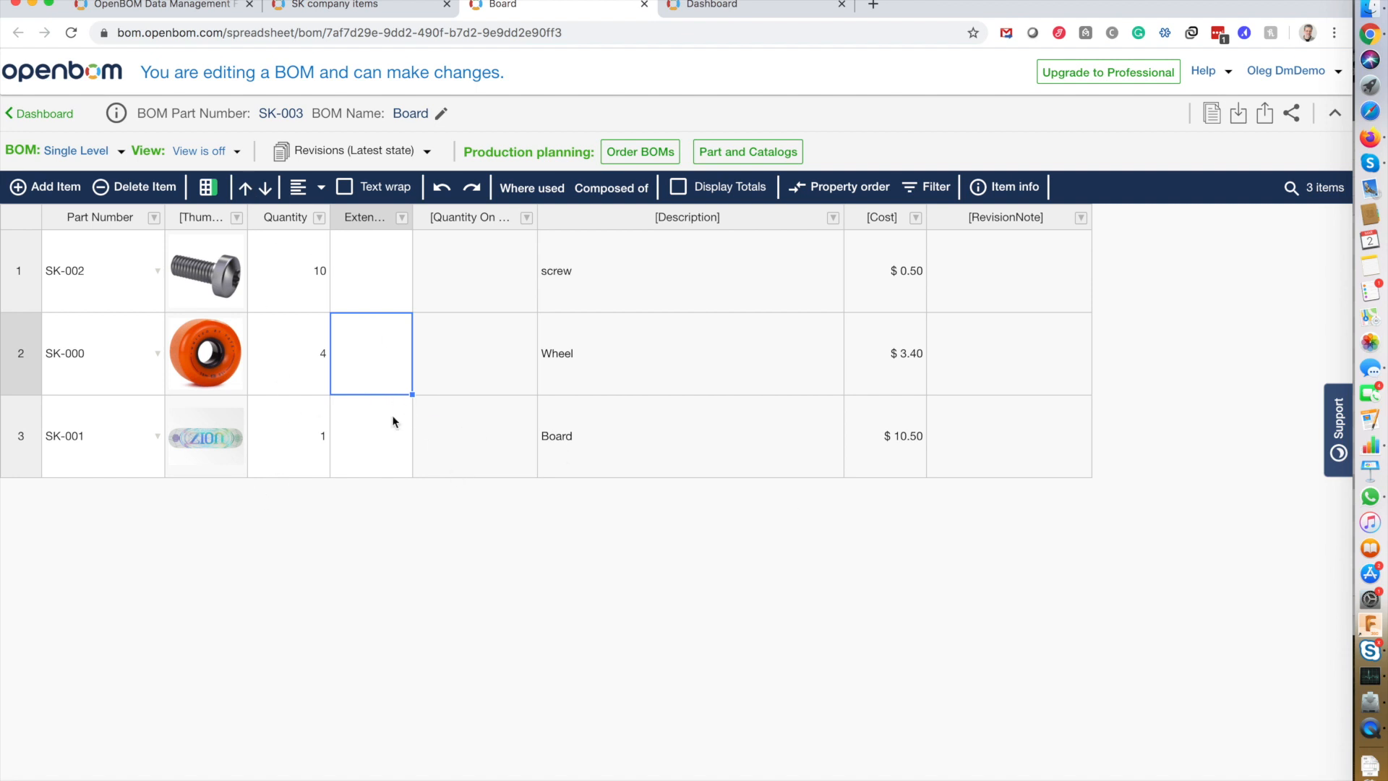
# Review the three row quantities against the Reference-Instance-Quantity diagram, and look over the dashboard's catalog list and the SK company items catalog.
pyautogui.click(284, 277)
pyautogui.click(284, 350)
pyautogui.click(291, 437)
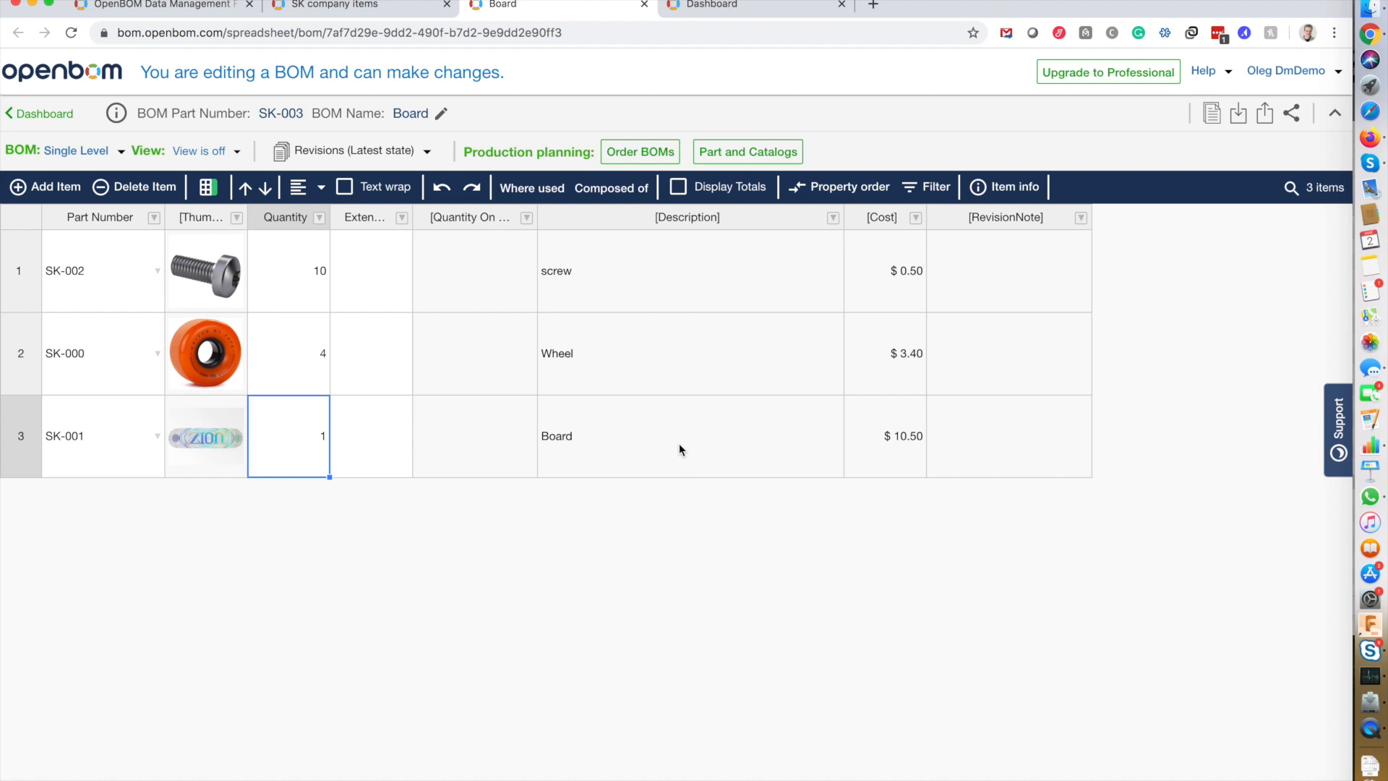
pyautogui.click(155, 10)
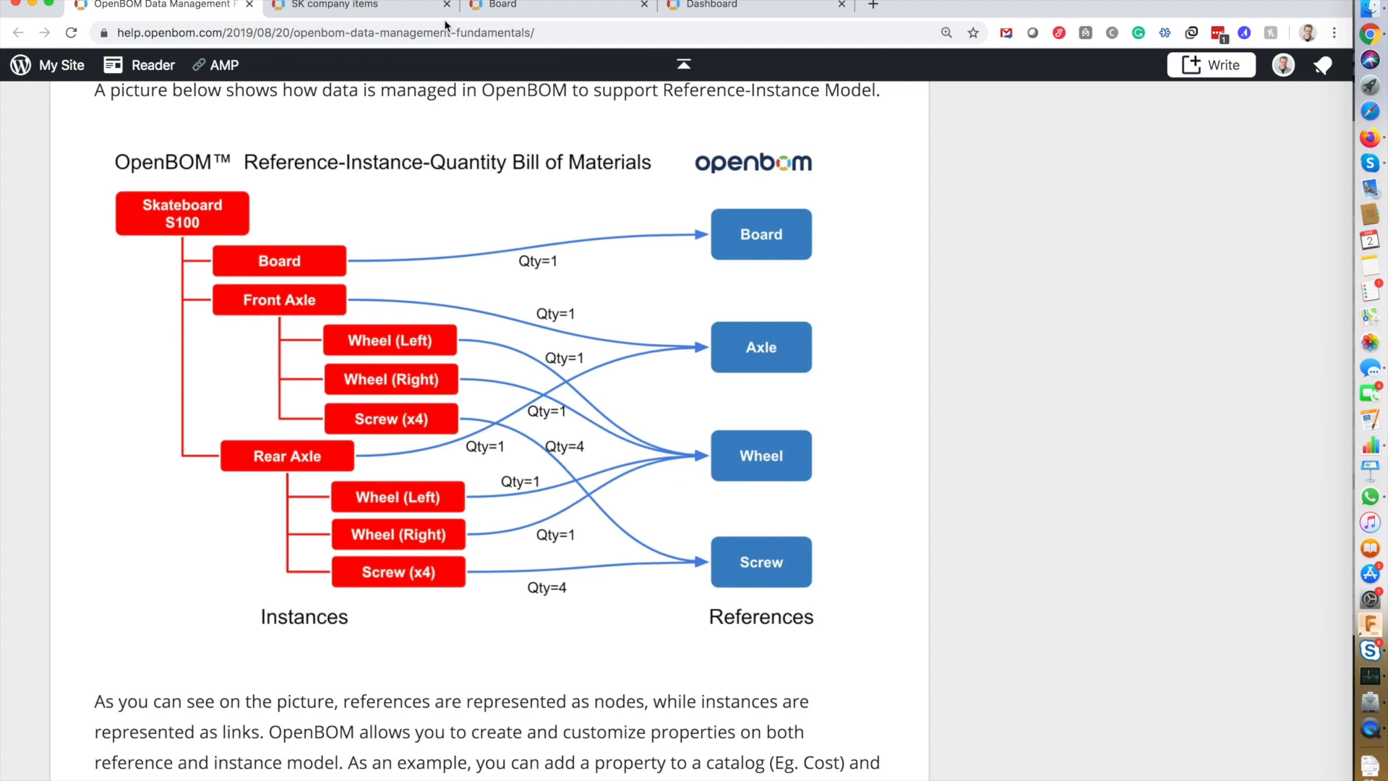
pyautogui.click(541, 10)
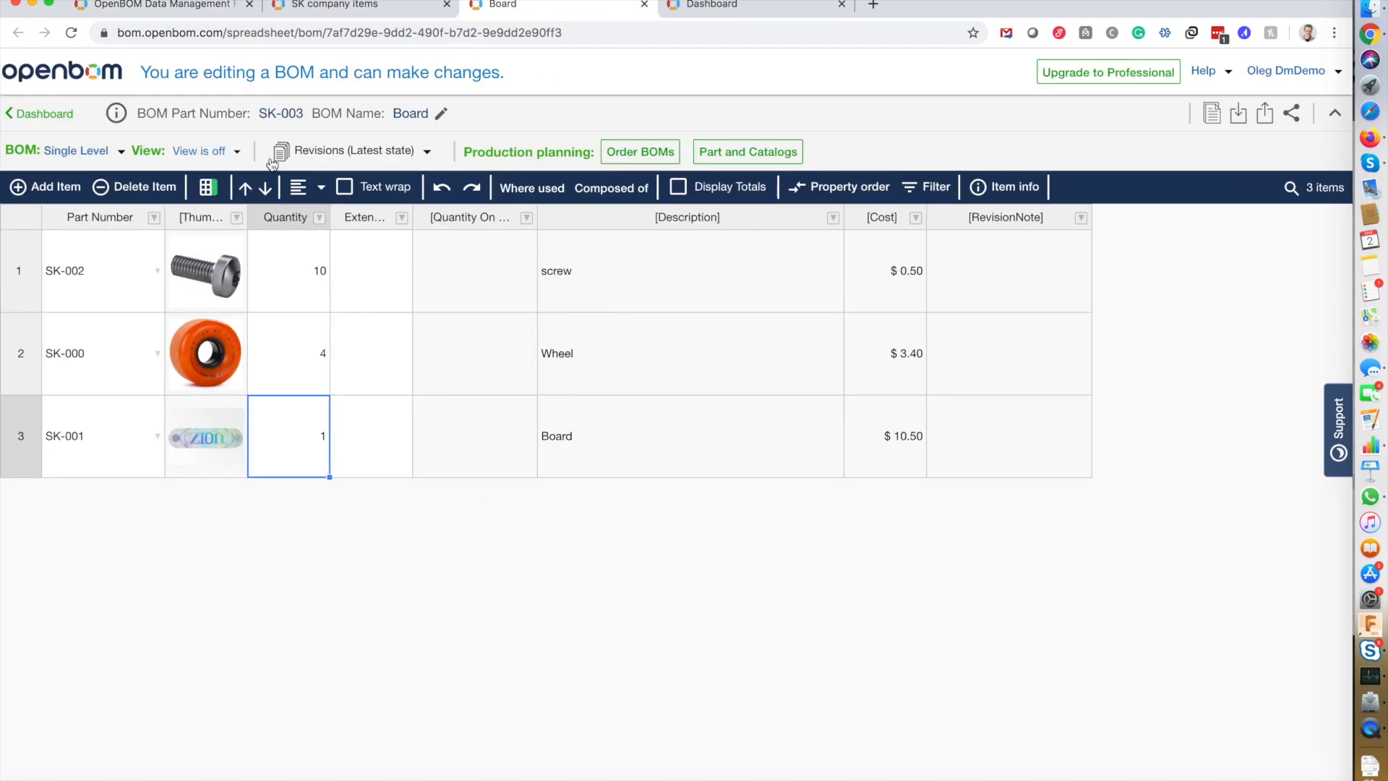
pyautogui.click(712, 5)
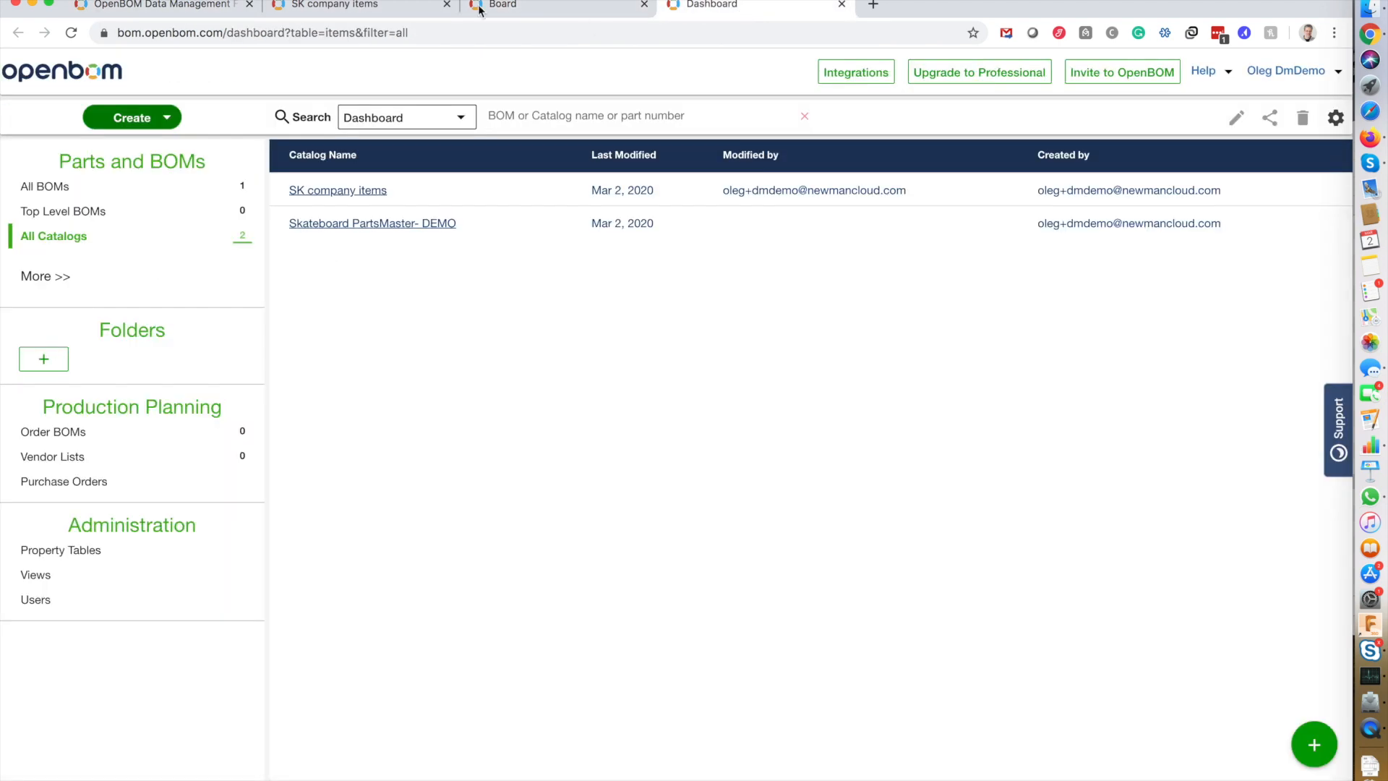
pyautogui.click(341, 3)
pyautogui.click(521, 7)
# Examine the text below the Reference-Instance-Quantity diagram and the Properties section of the data management article.
pyautogui.click(175, 9)
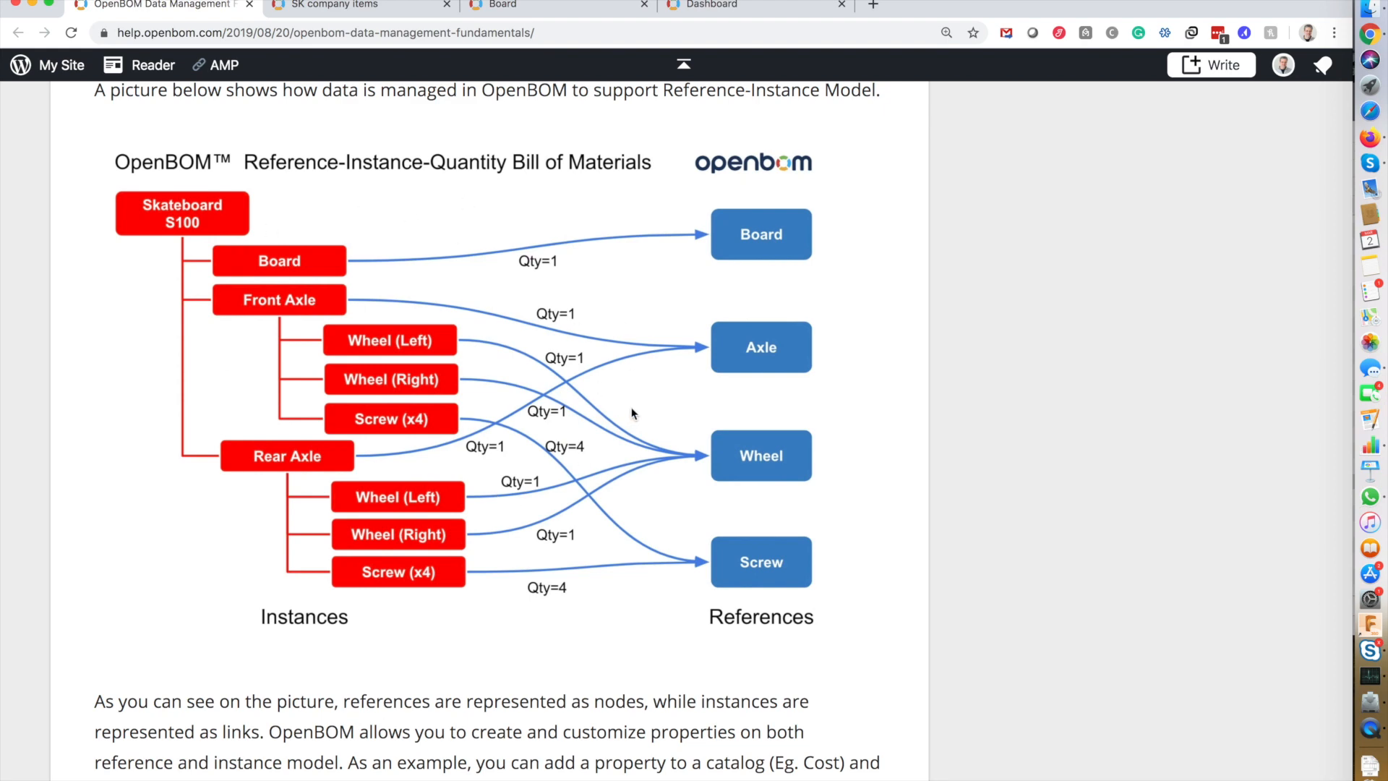
pyautogui.scroll(2, 550, 508)
pyautogui.scroll(-10, 548, 503)
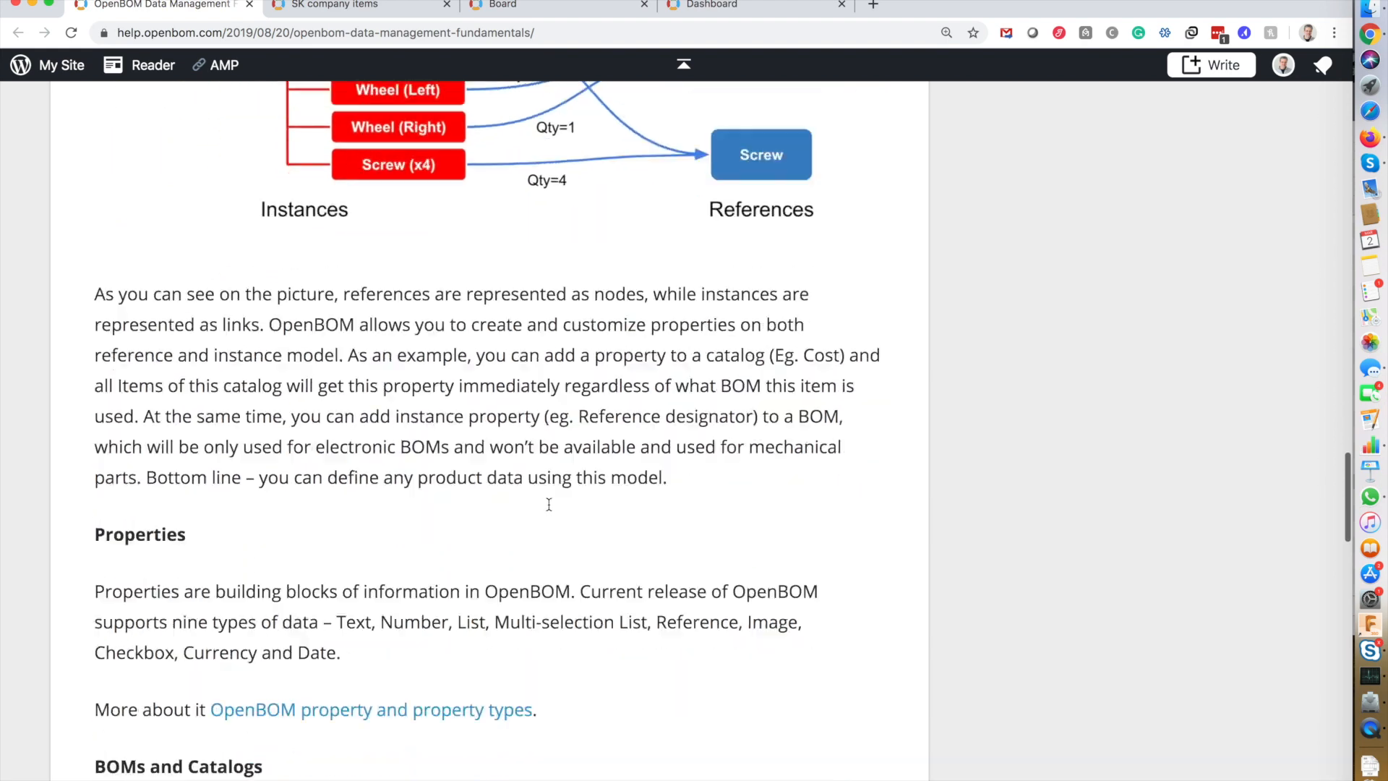
pyautogui.scroll(2, 548, 503)
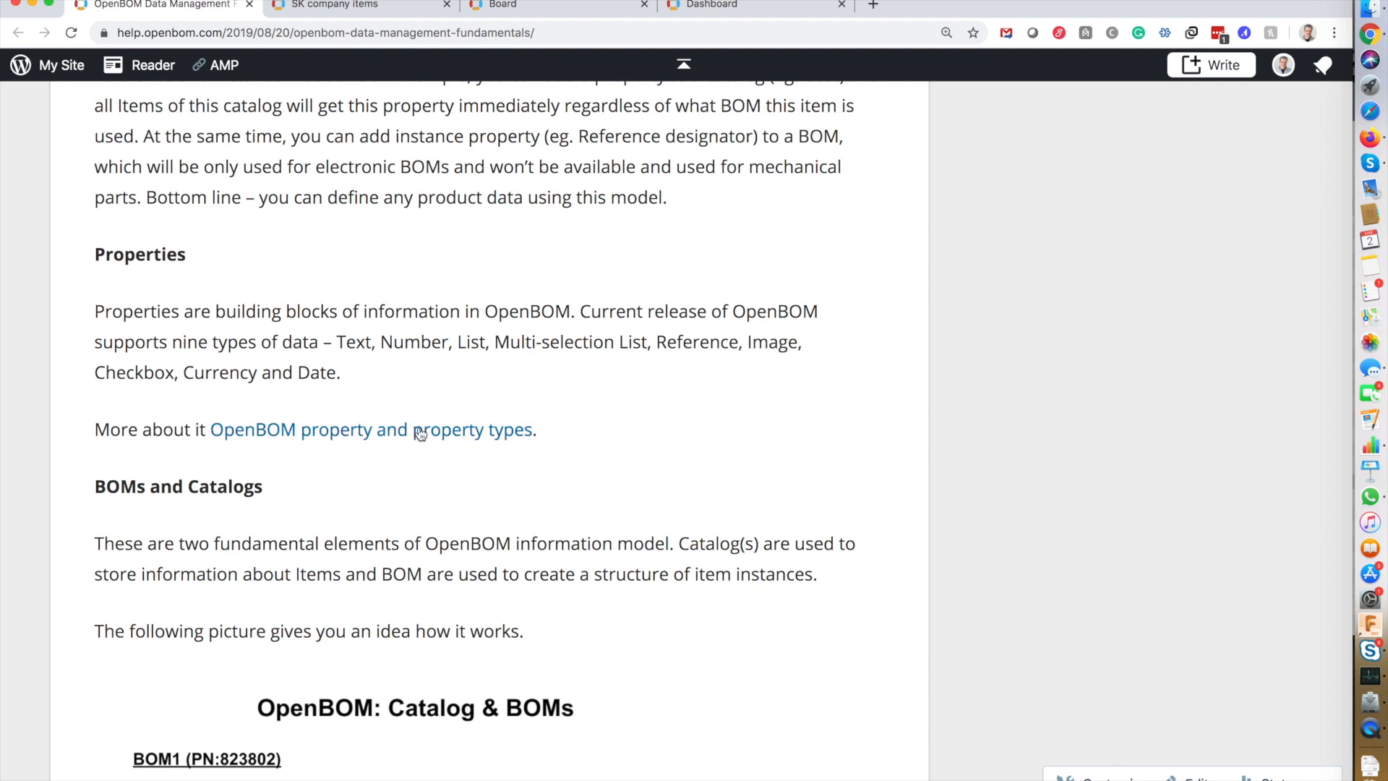
# Read through the linked OpenBOM property and property types documentation, including the list, reference and image properties, and return to the Board BOM.
pyautogui.click(336, 441)
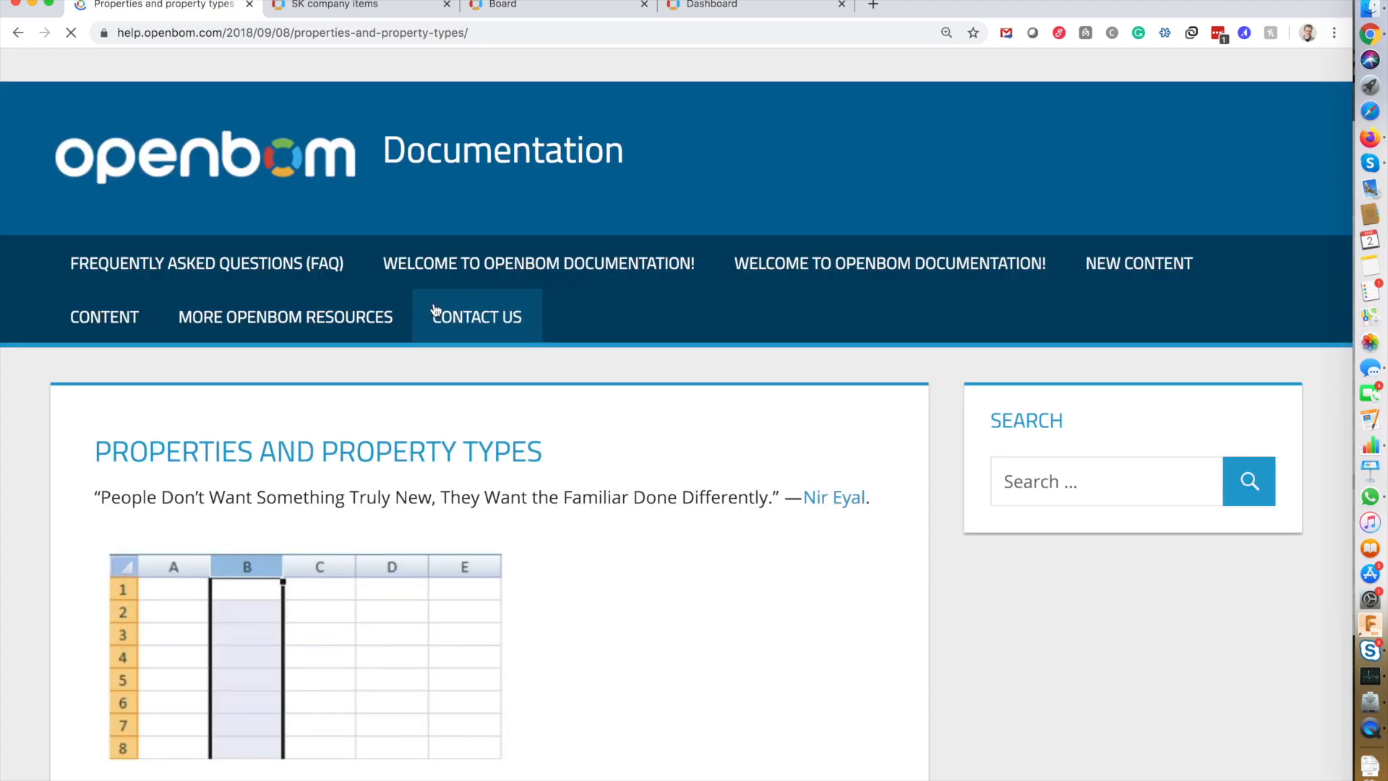
pyautogui.scroll(-2, 454, 433)
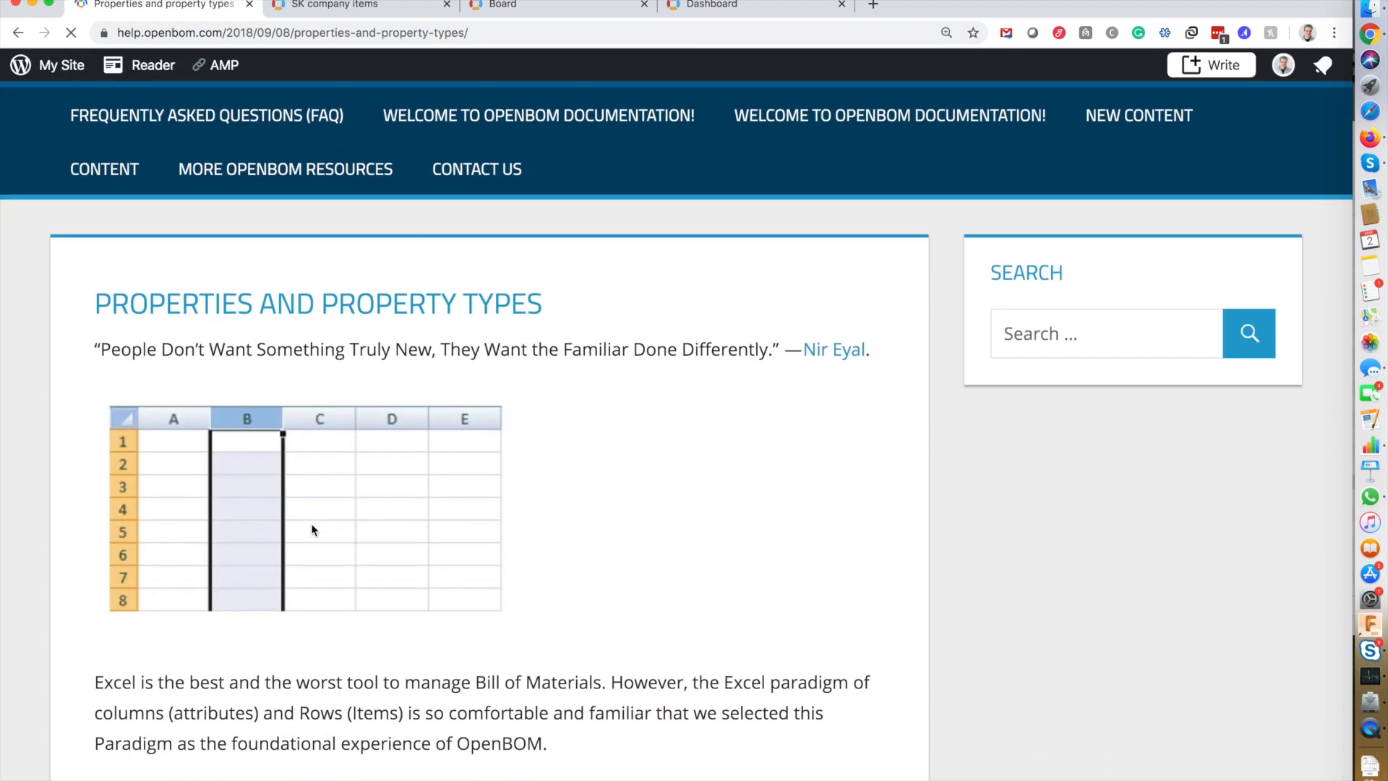
pyautogui.scroll(-5, 310, 518)
pyautogui.scroll(-7, 321, 533)
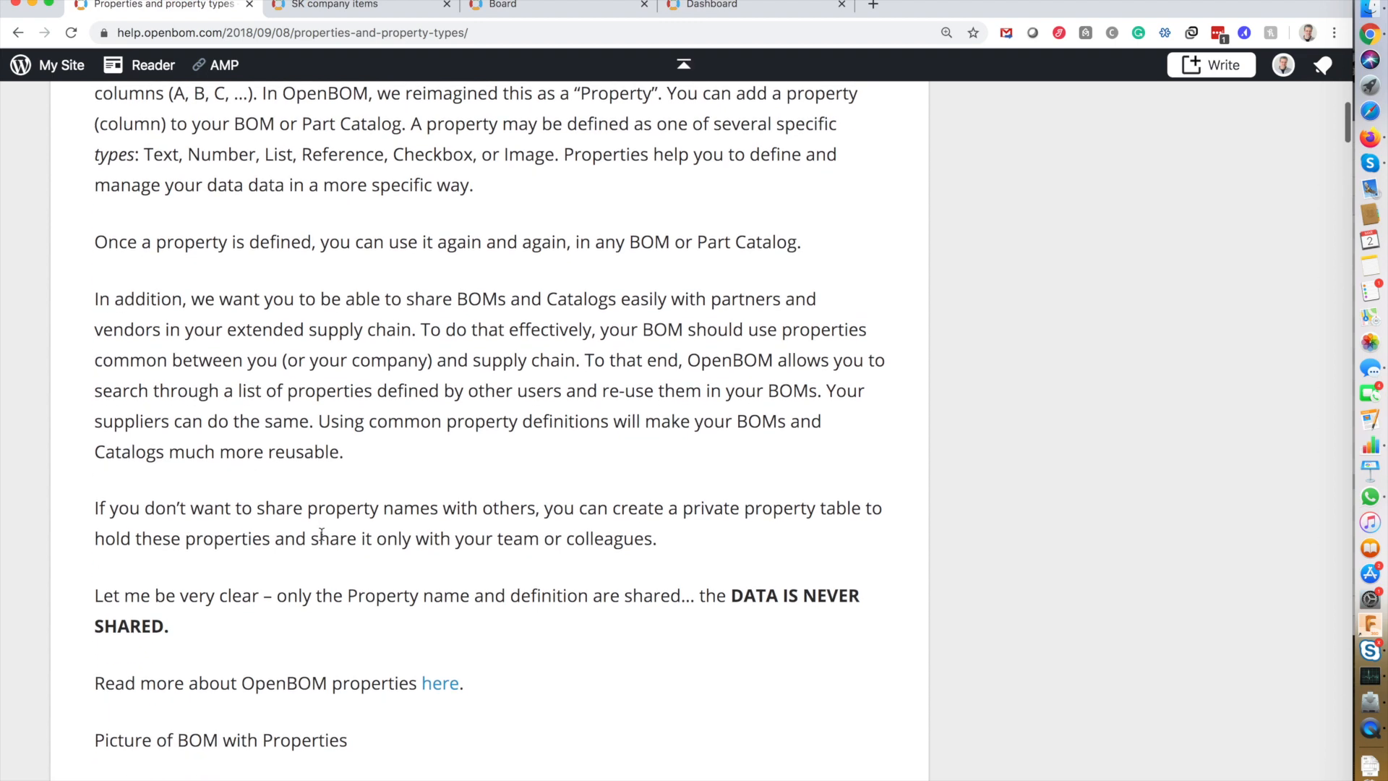
pyautogui.scroll(-2, 322, 535)
pyautogui.scroll(-10, 321, 535)
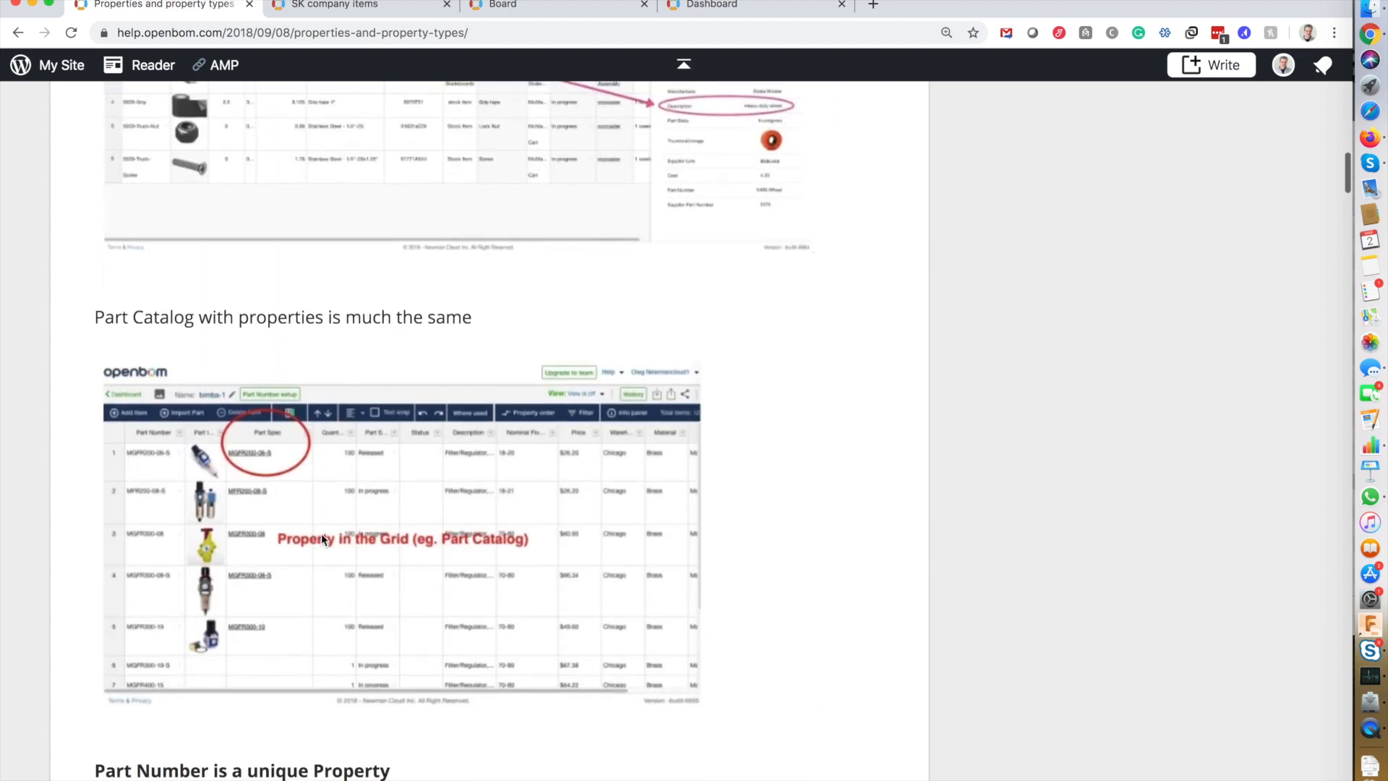
pyautogui.scroll(-15, 321, 532)
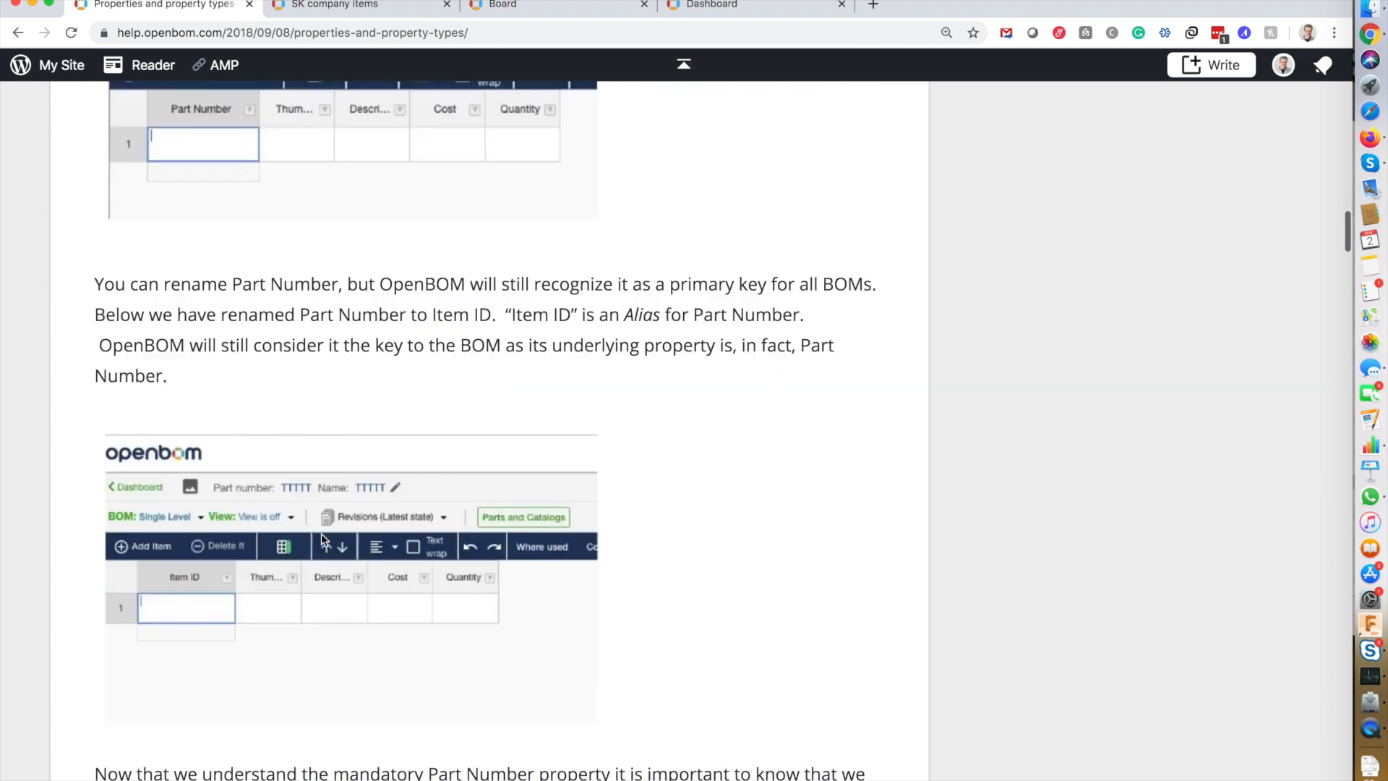
pyautogui.scroll(-20, 321, 534)
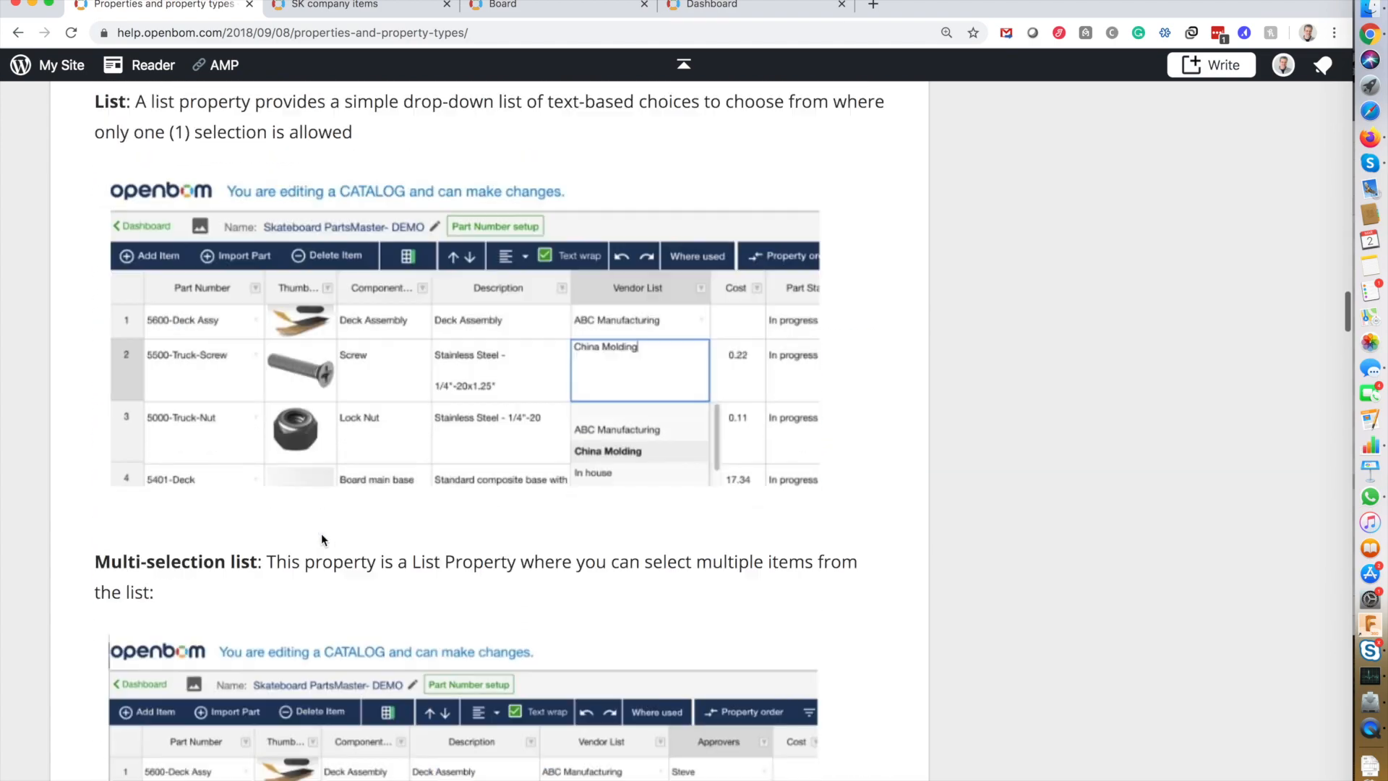
pyautogui.scroll(-15, 321, 532)
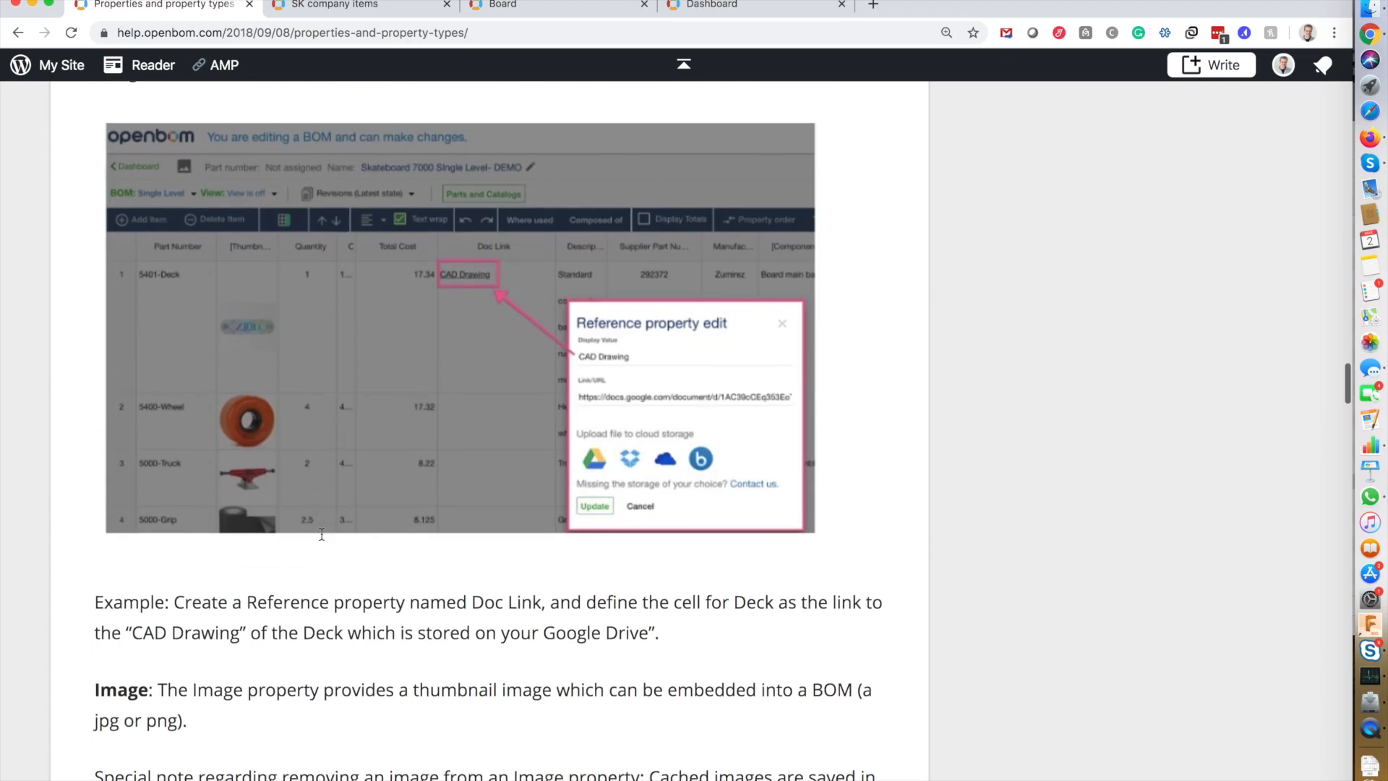
pyautogui.scroll(-10, 321, 532)
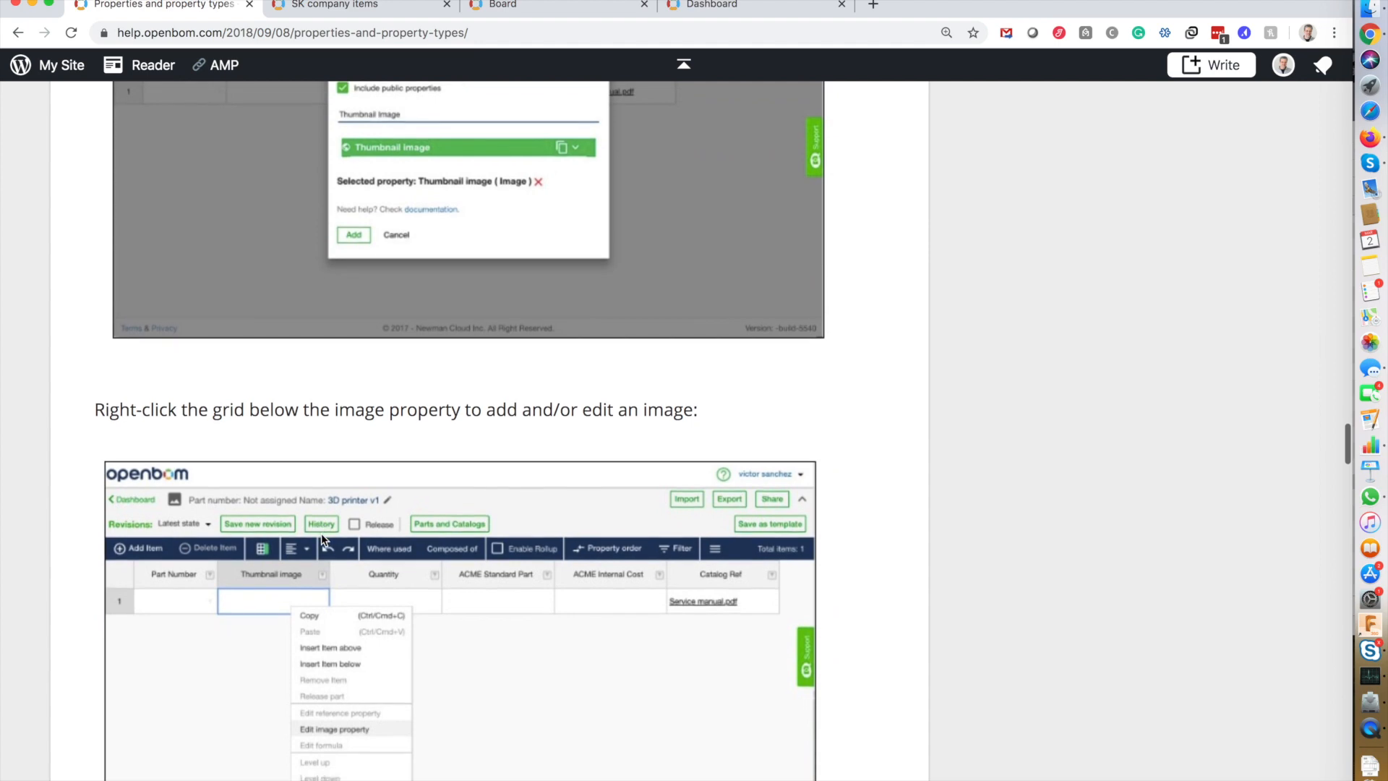
pyautogui.scroll(10, 321, 532)
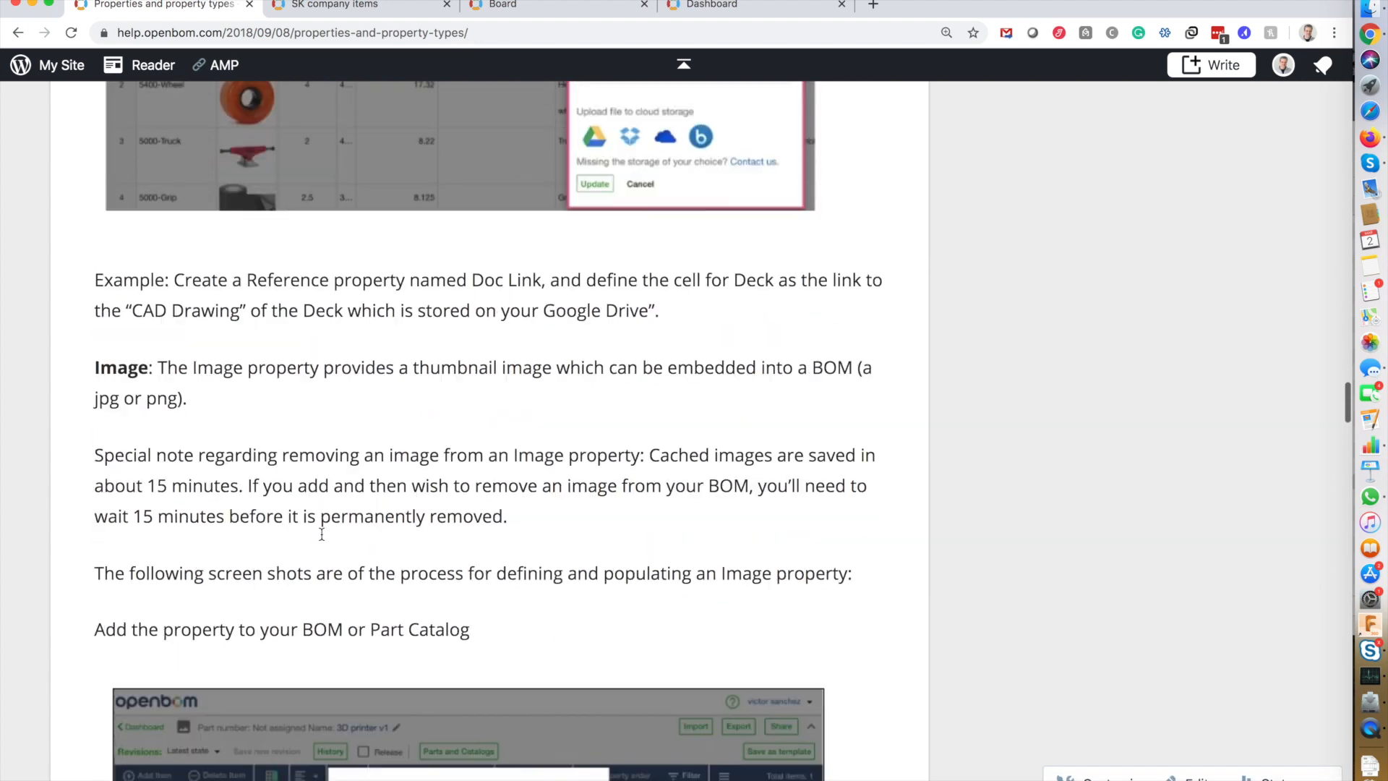
pyautogui.scroll(-7, 321, 532)
pyautogui.scroll(-12, 321, 532)
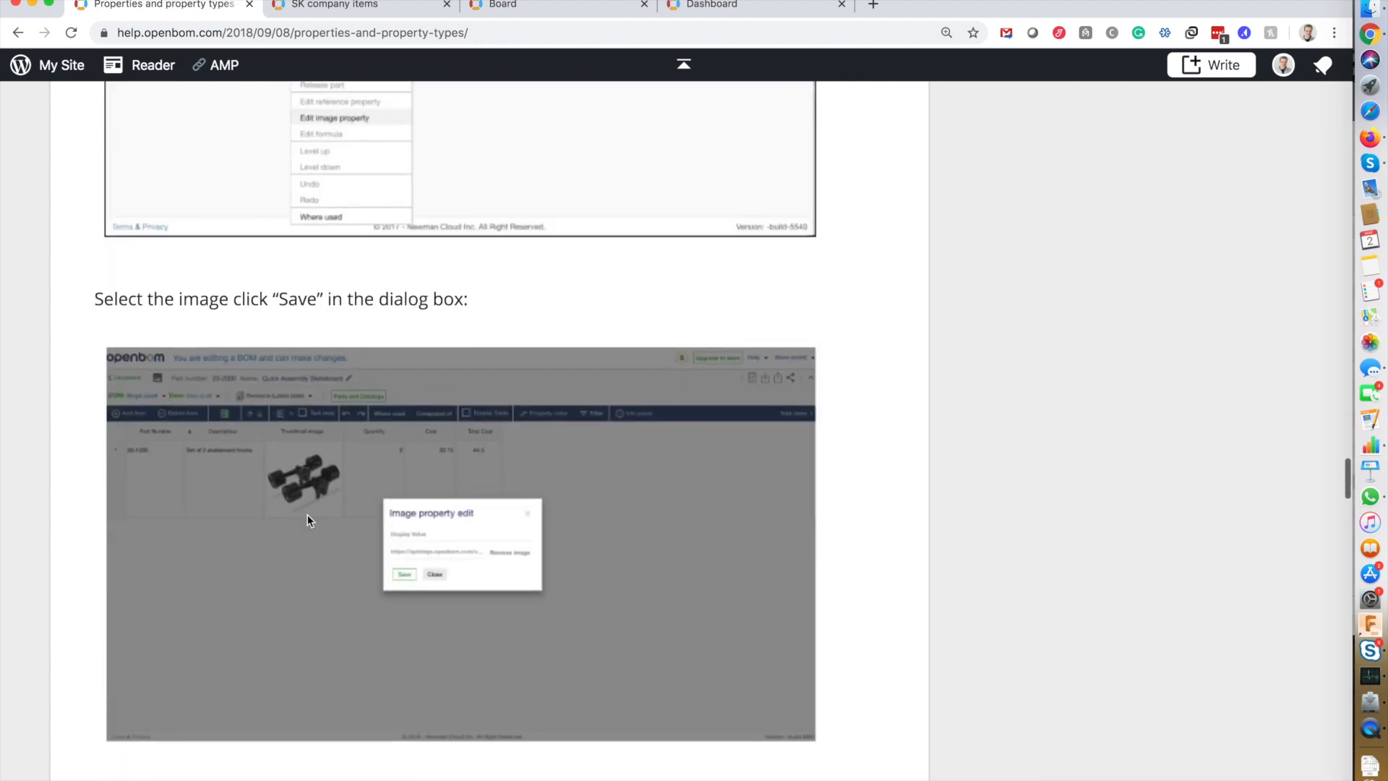
pyautogui.click(525, 7)
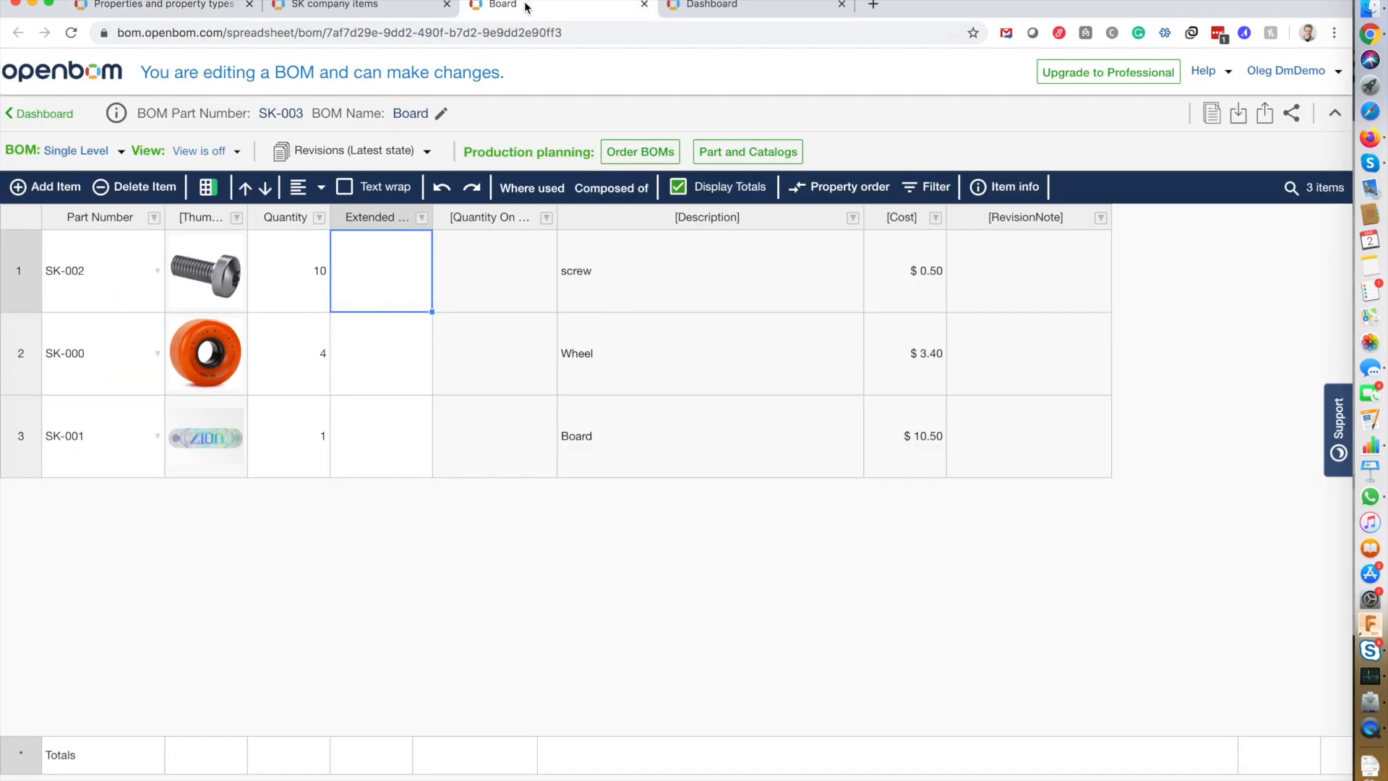